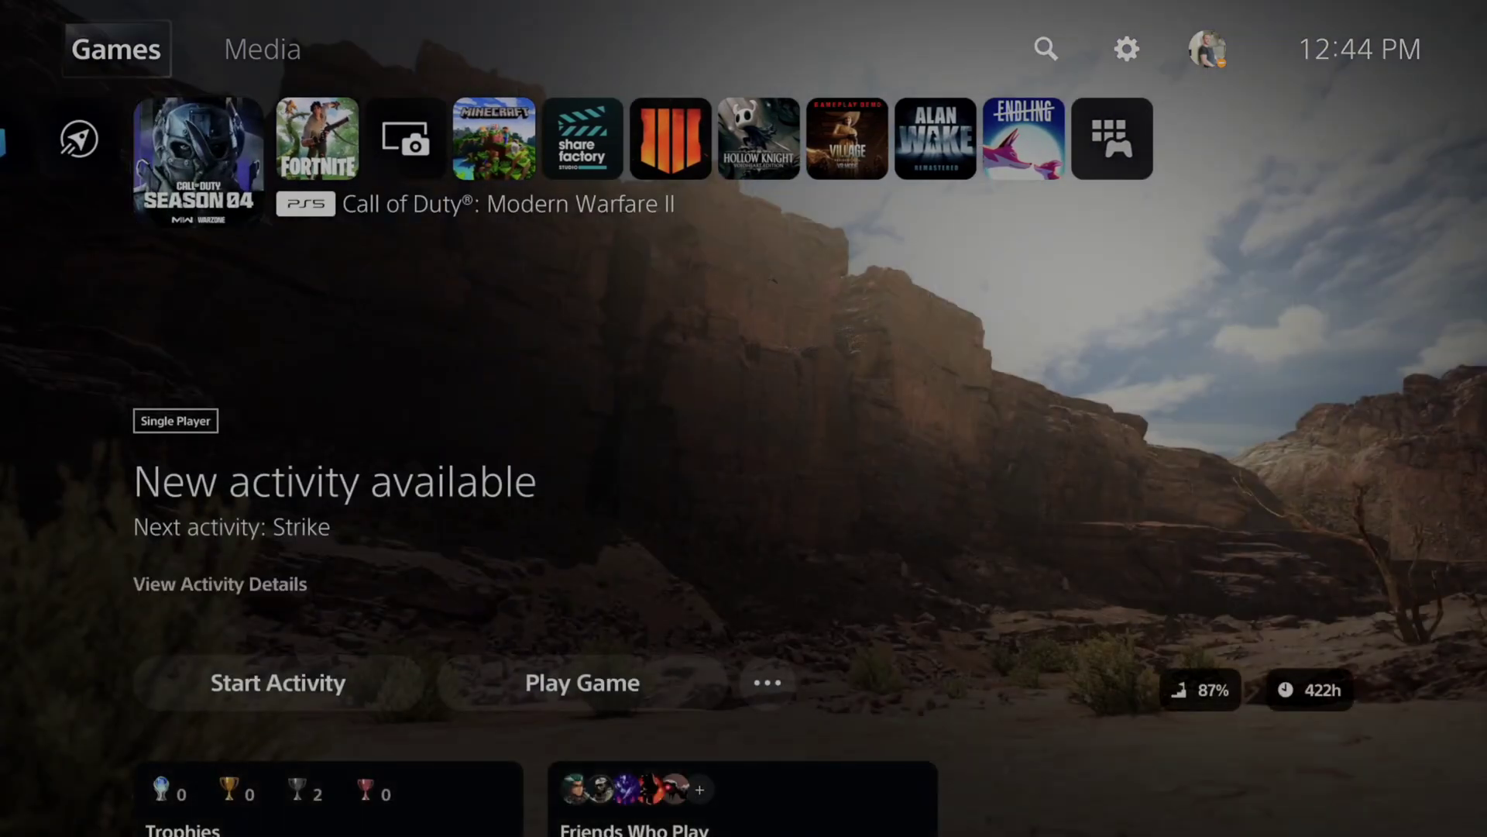
Go from the home screen through Settings to Family and Parental Controls, then PS5 Console Restrictions.
key(Right)
key(Right)
key(Right)
key(Return)
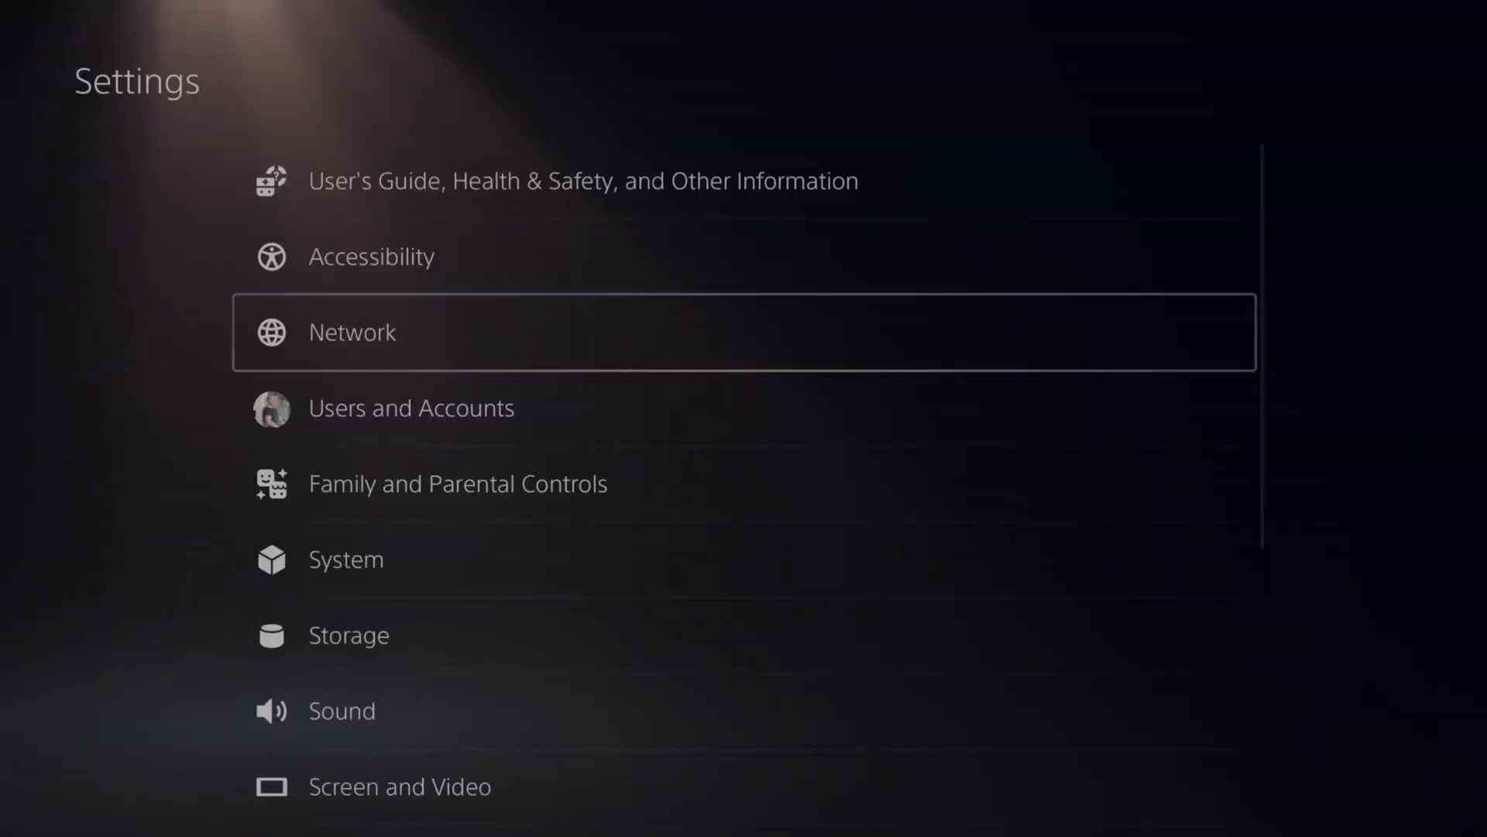
key(Down)
key(Down)
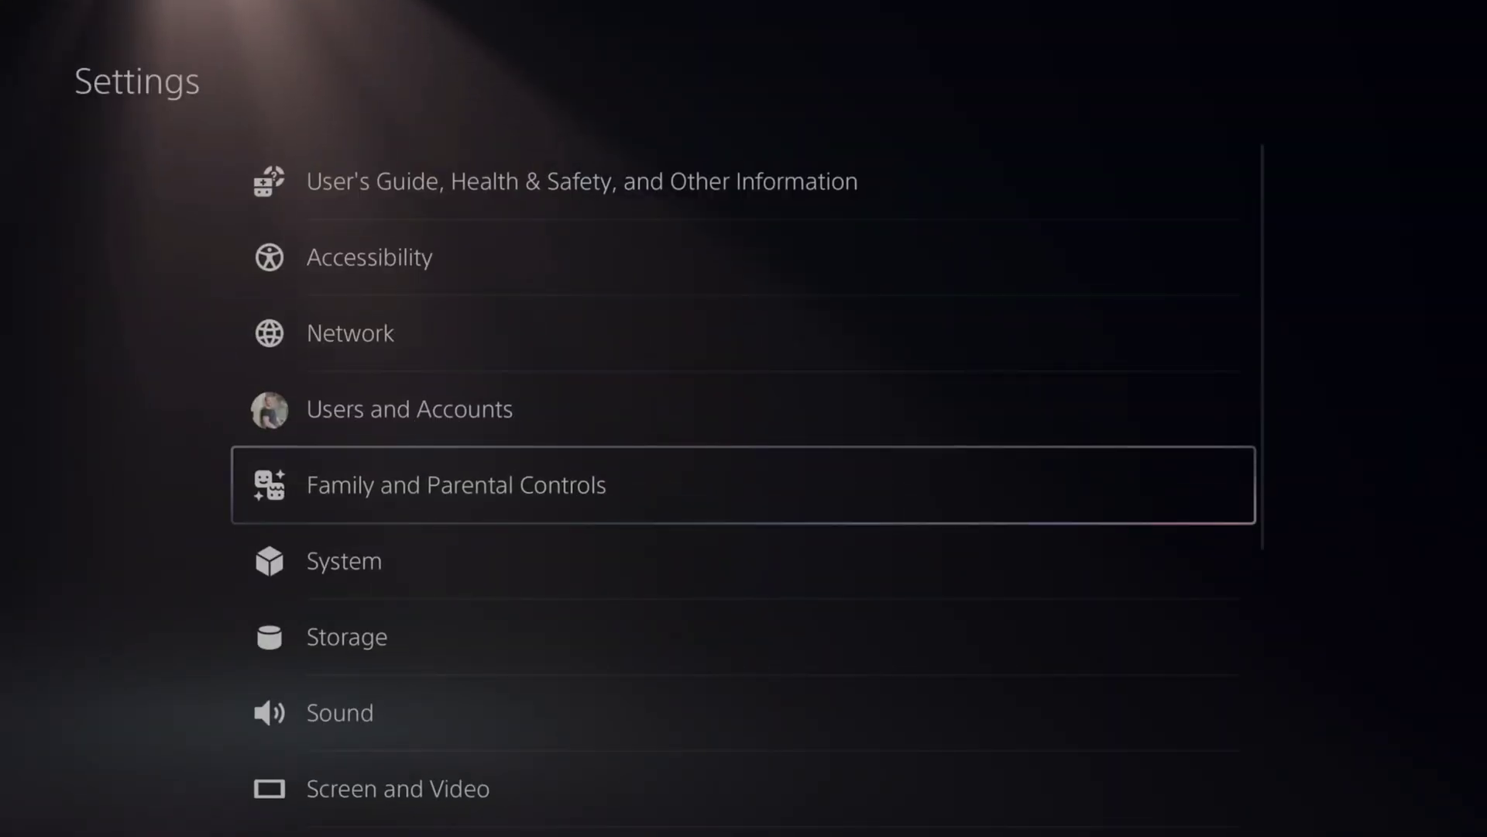
key(Return)
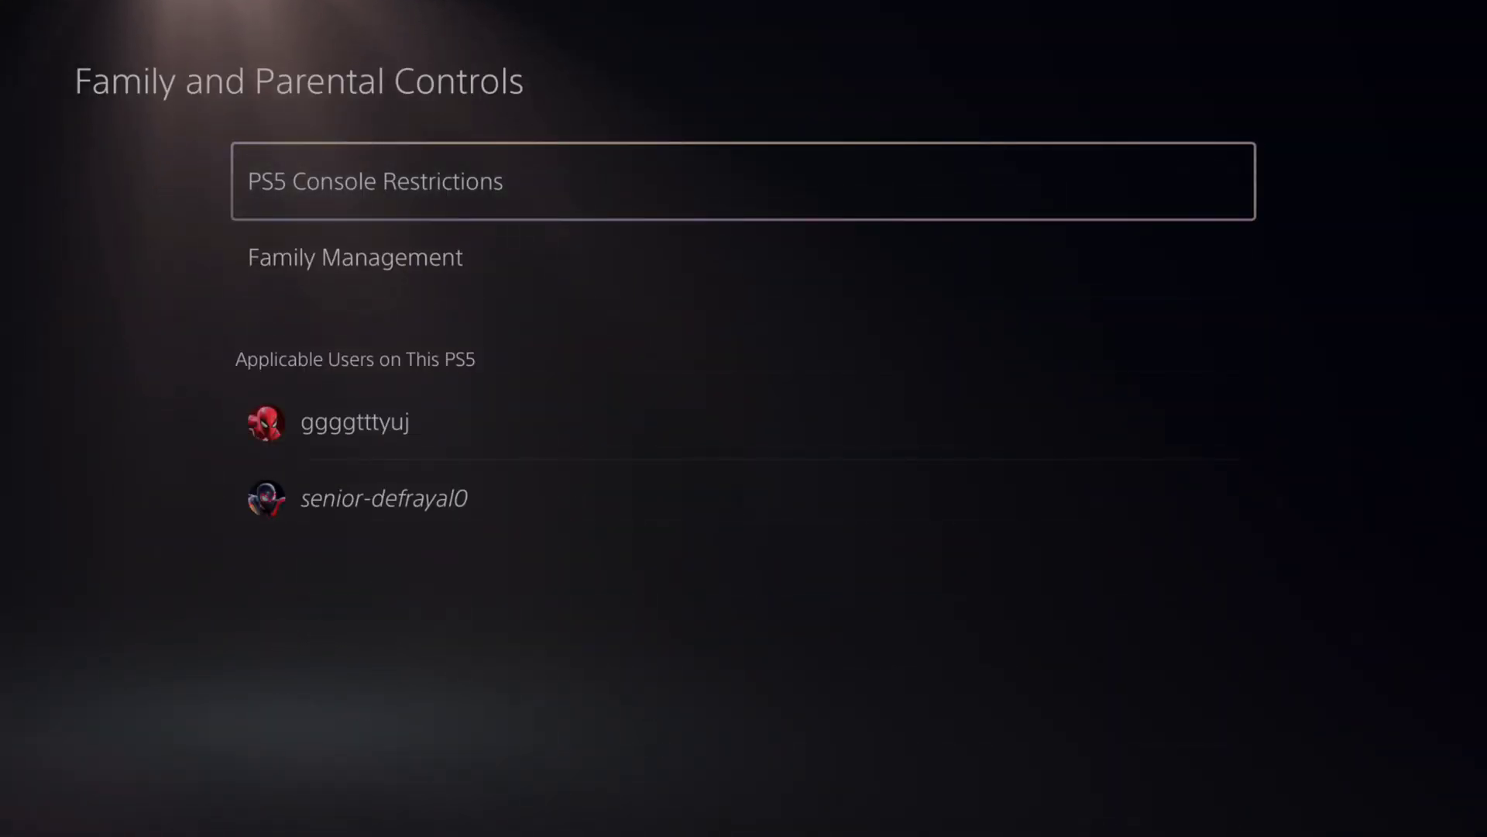
key(Return)
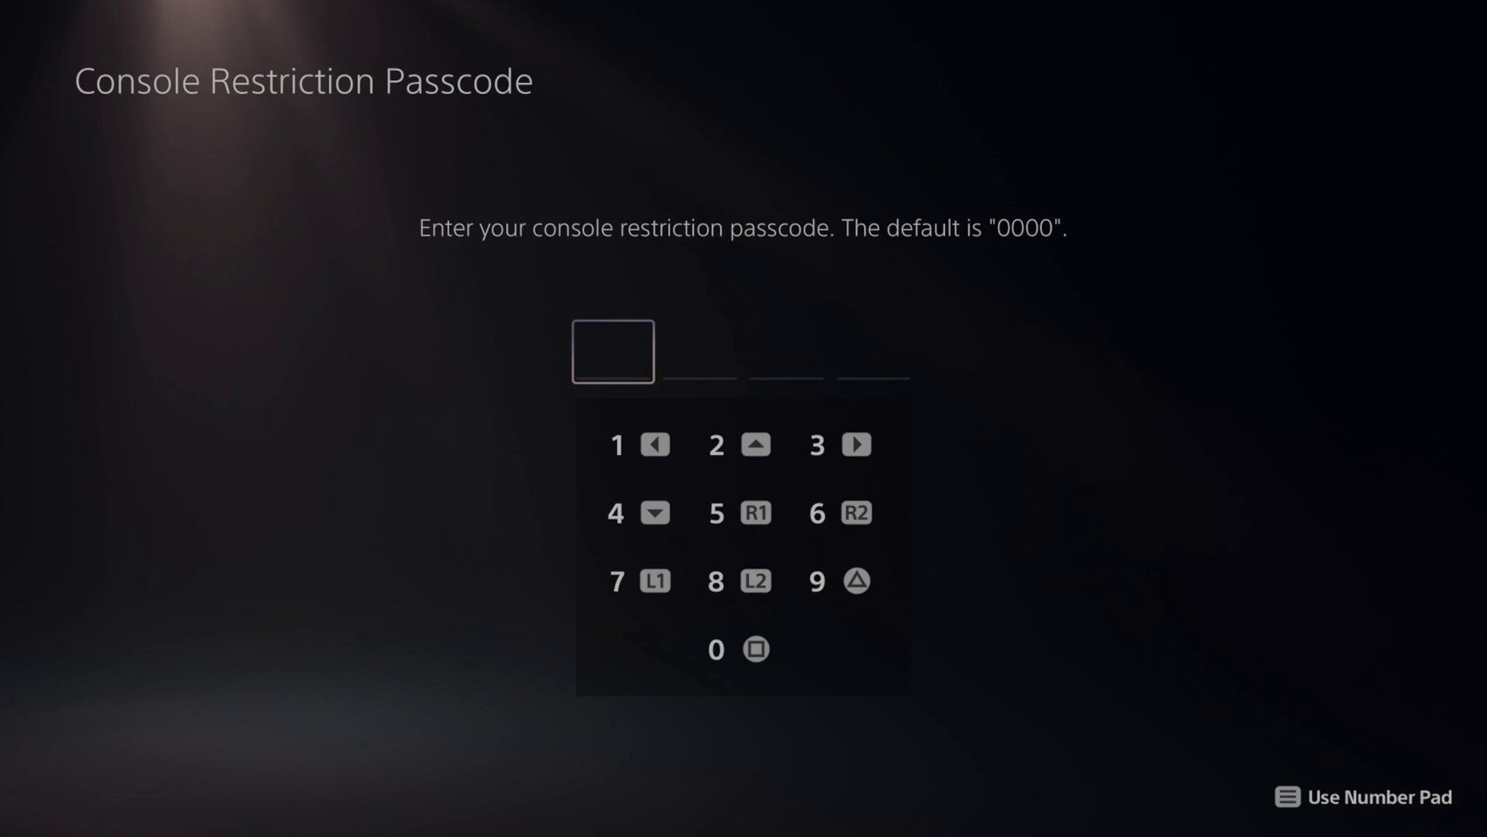
Enter the four-digit console restriction passcode to unlock PS5 Console Restrictions.
text(0000)
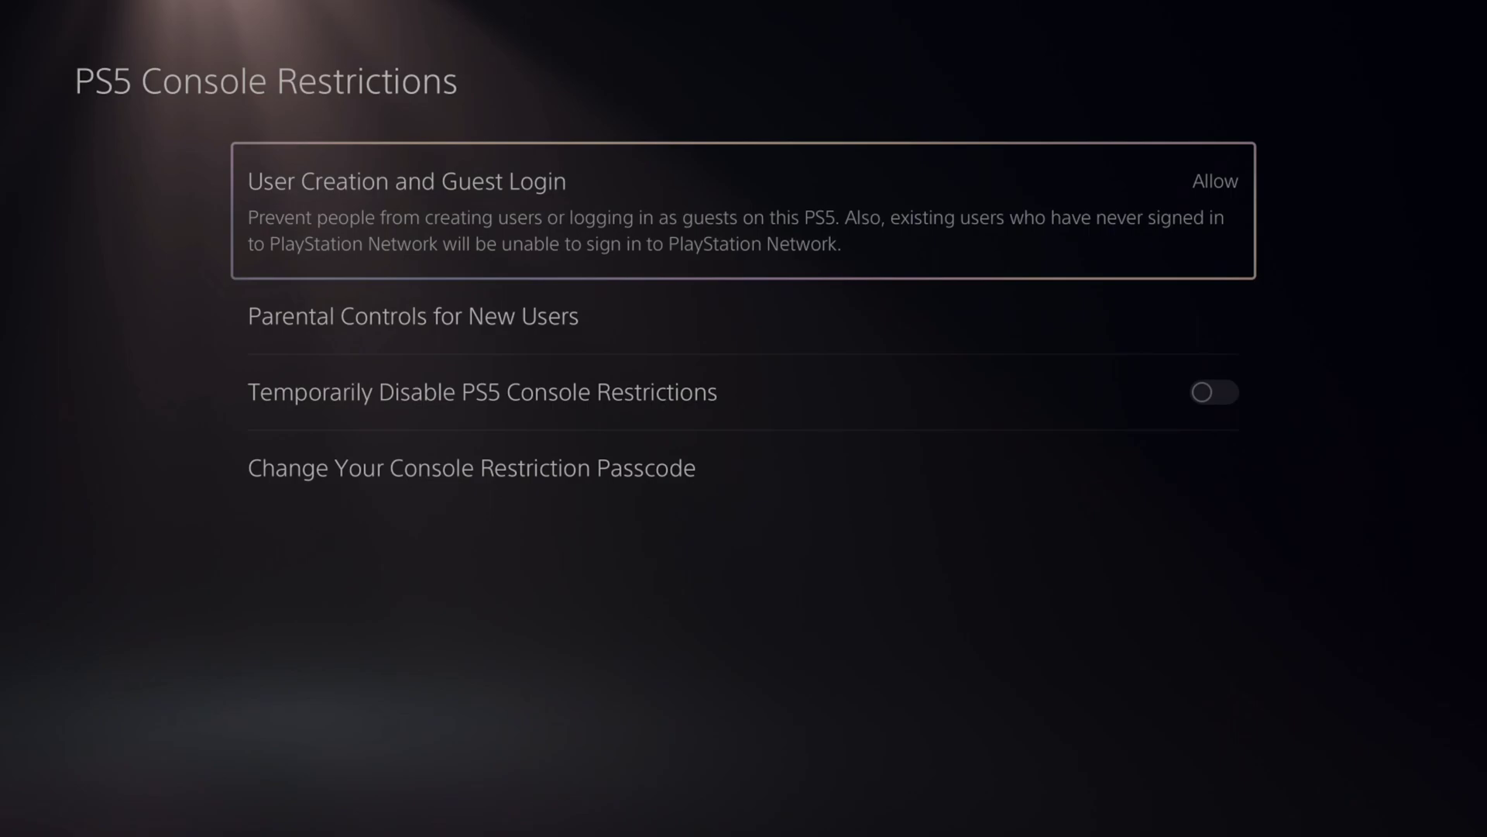
Check User Creation and Guest Login, leaving both set to Allow.
key(Return)
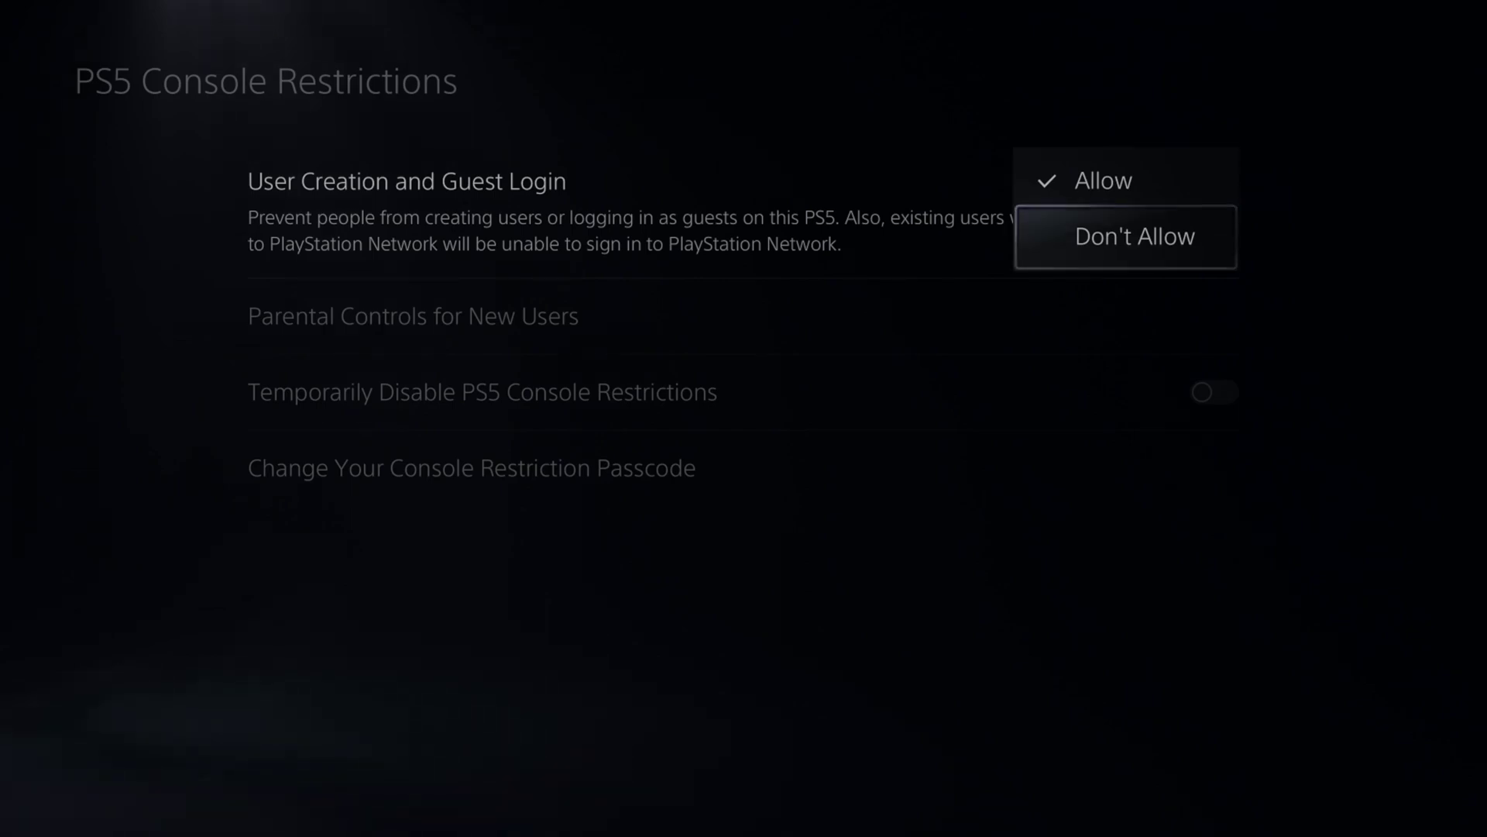
key(Escape)
key(Down)
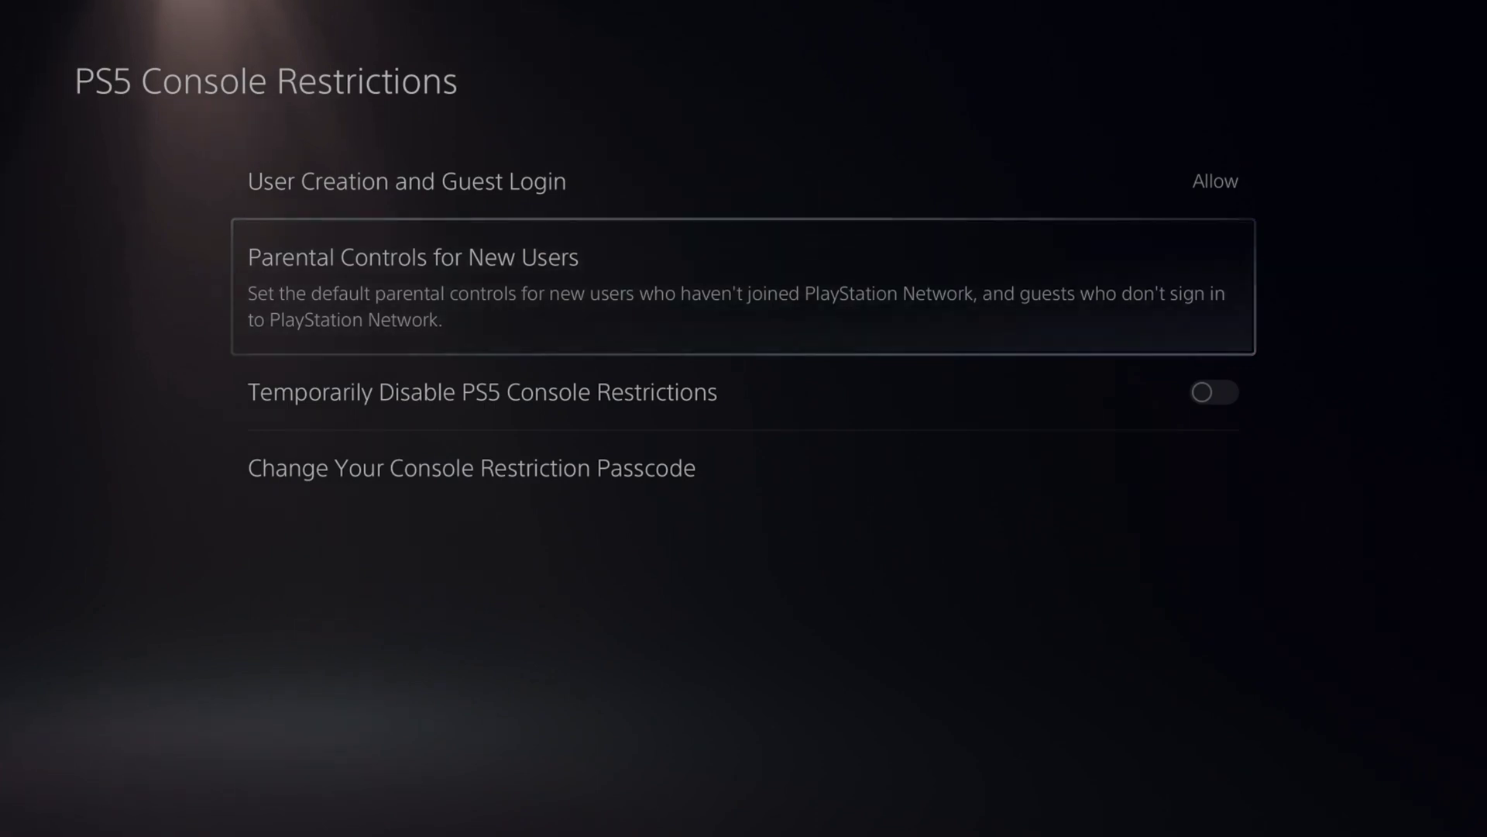
In Parental Controls for New Users, review Web Browsing unchanged and open the PS5 age level.
key(Return)
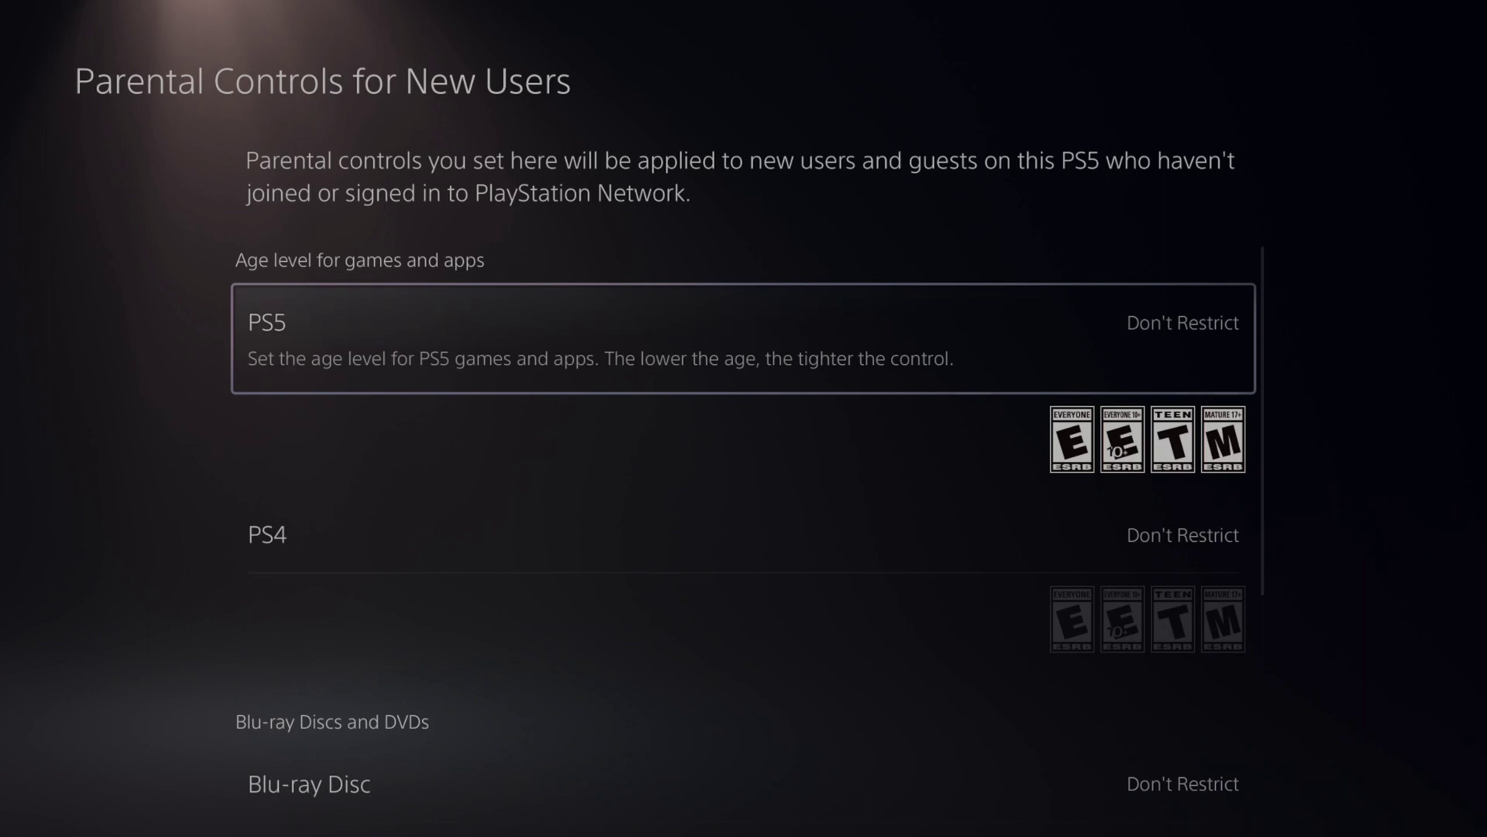
key(Down)
key(Down)
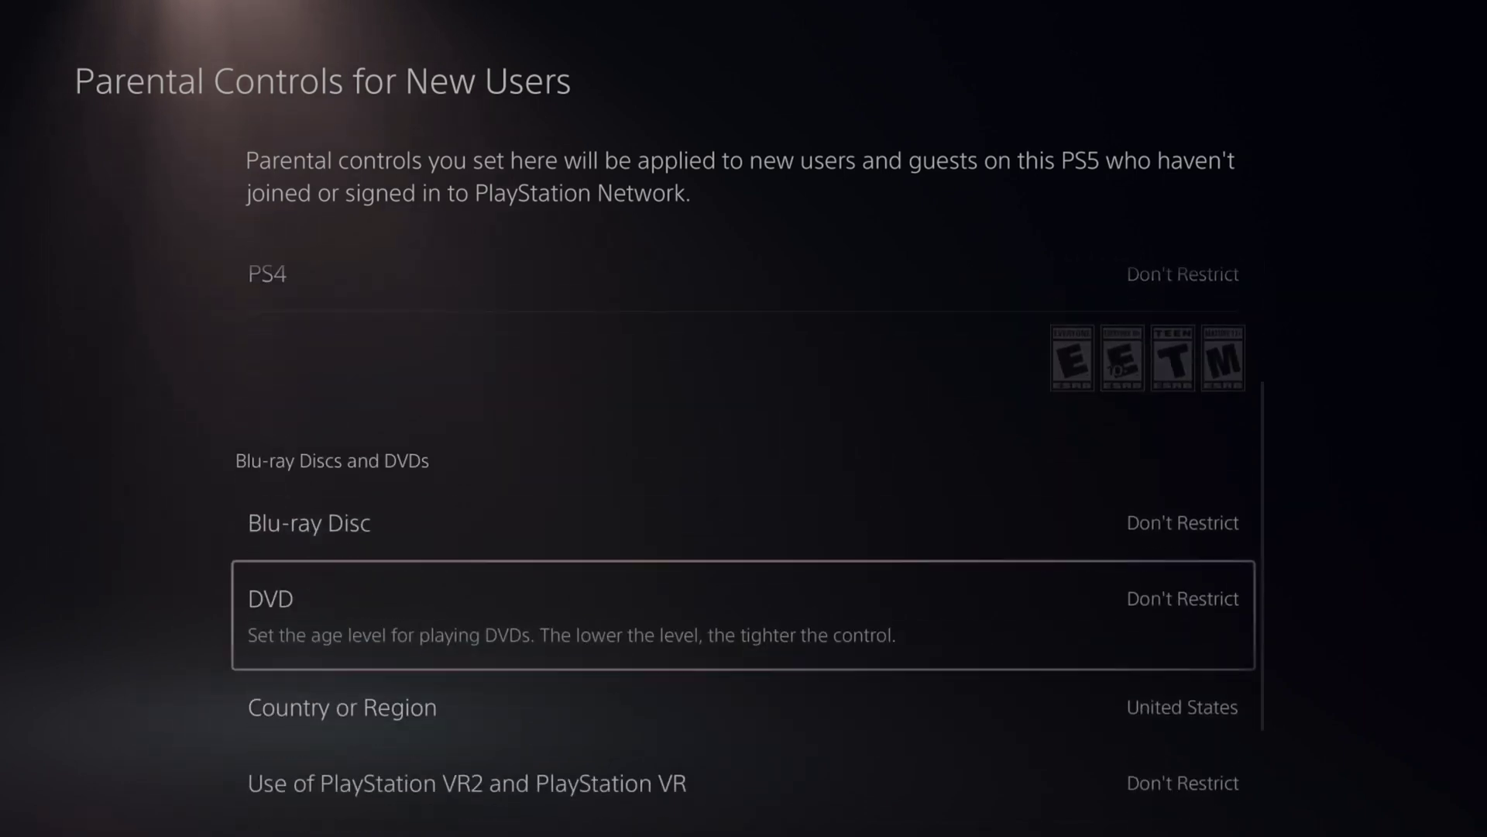
key(Down)
key(Down)
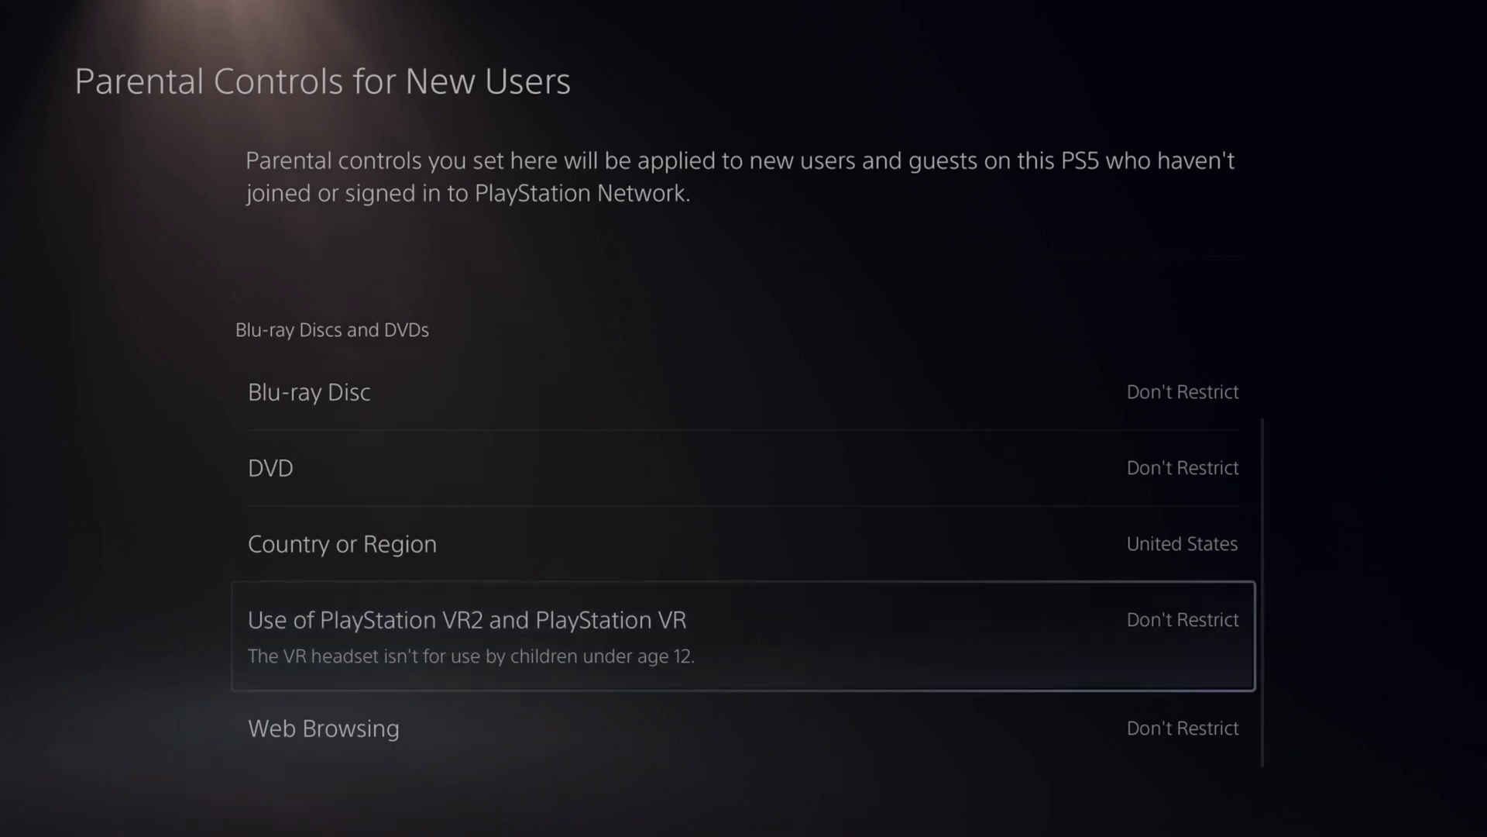
key(Down)
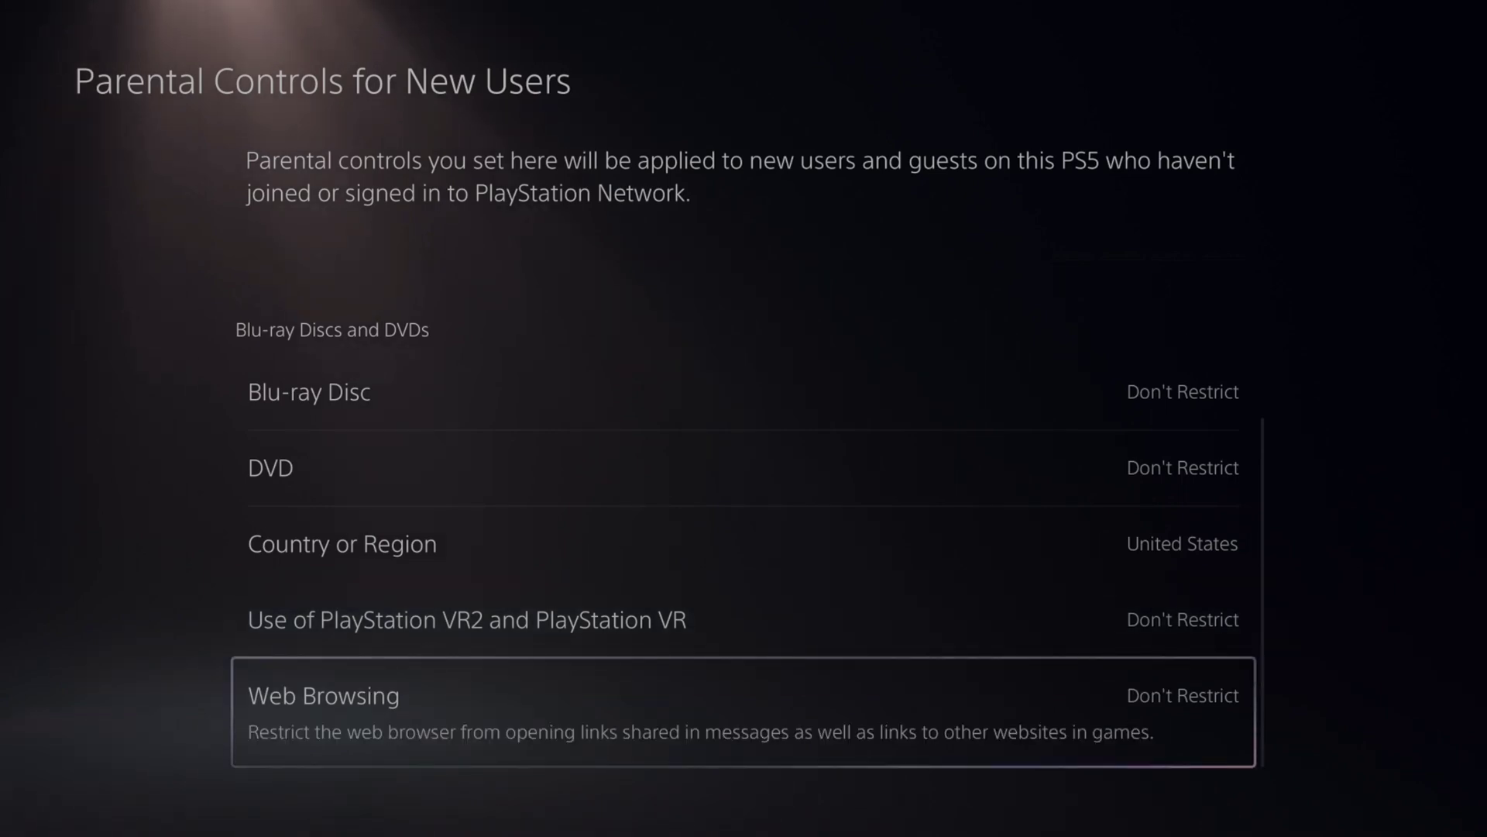
key(Return)
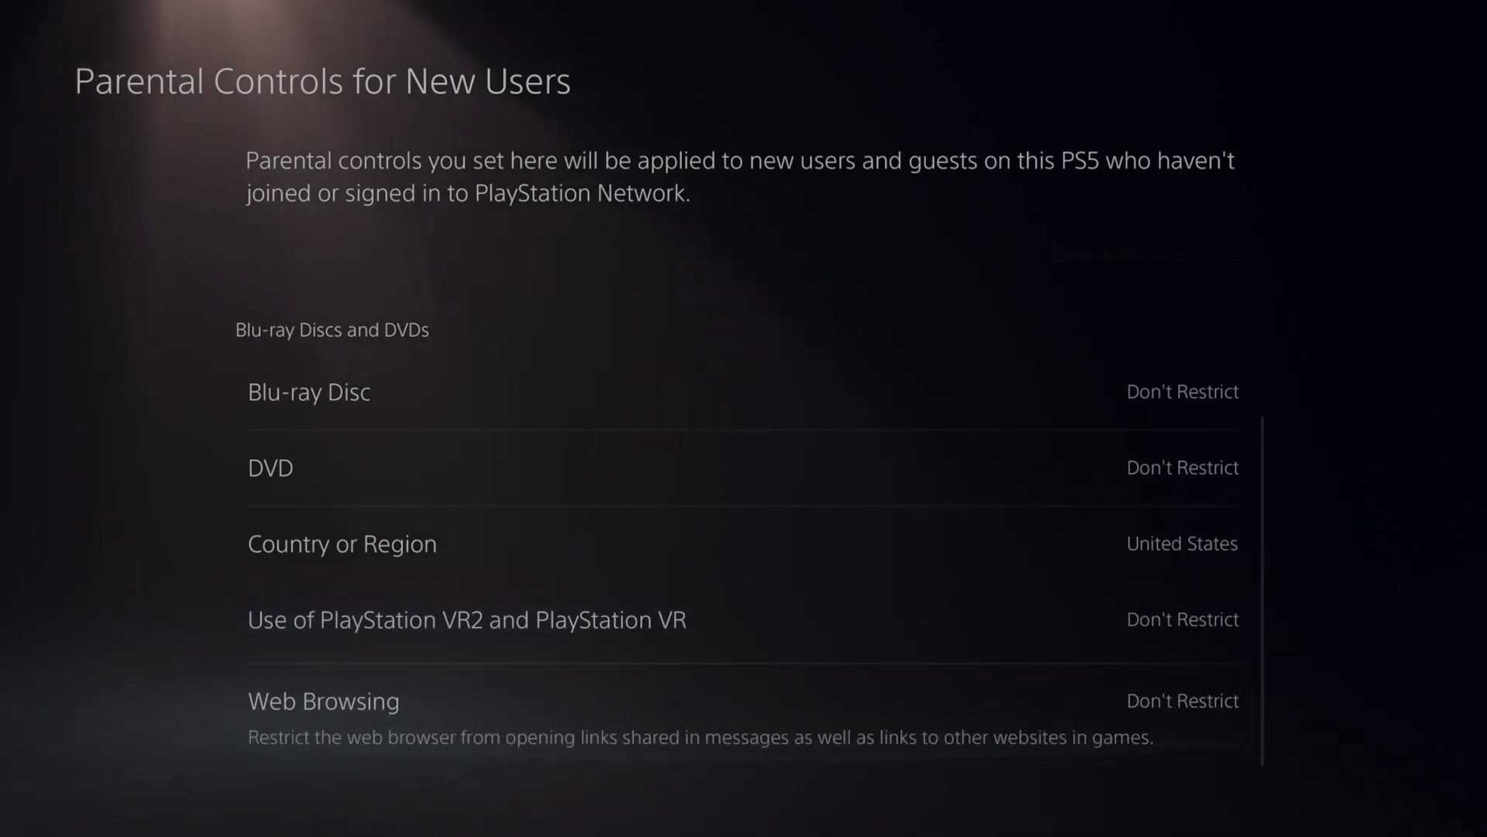
key(Down)
key(Escape)
key(Up)
key(Up)
key(Up)
key(Up)
key(Up)
key(Up)
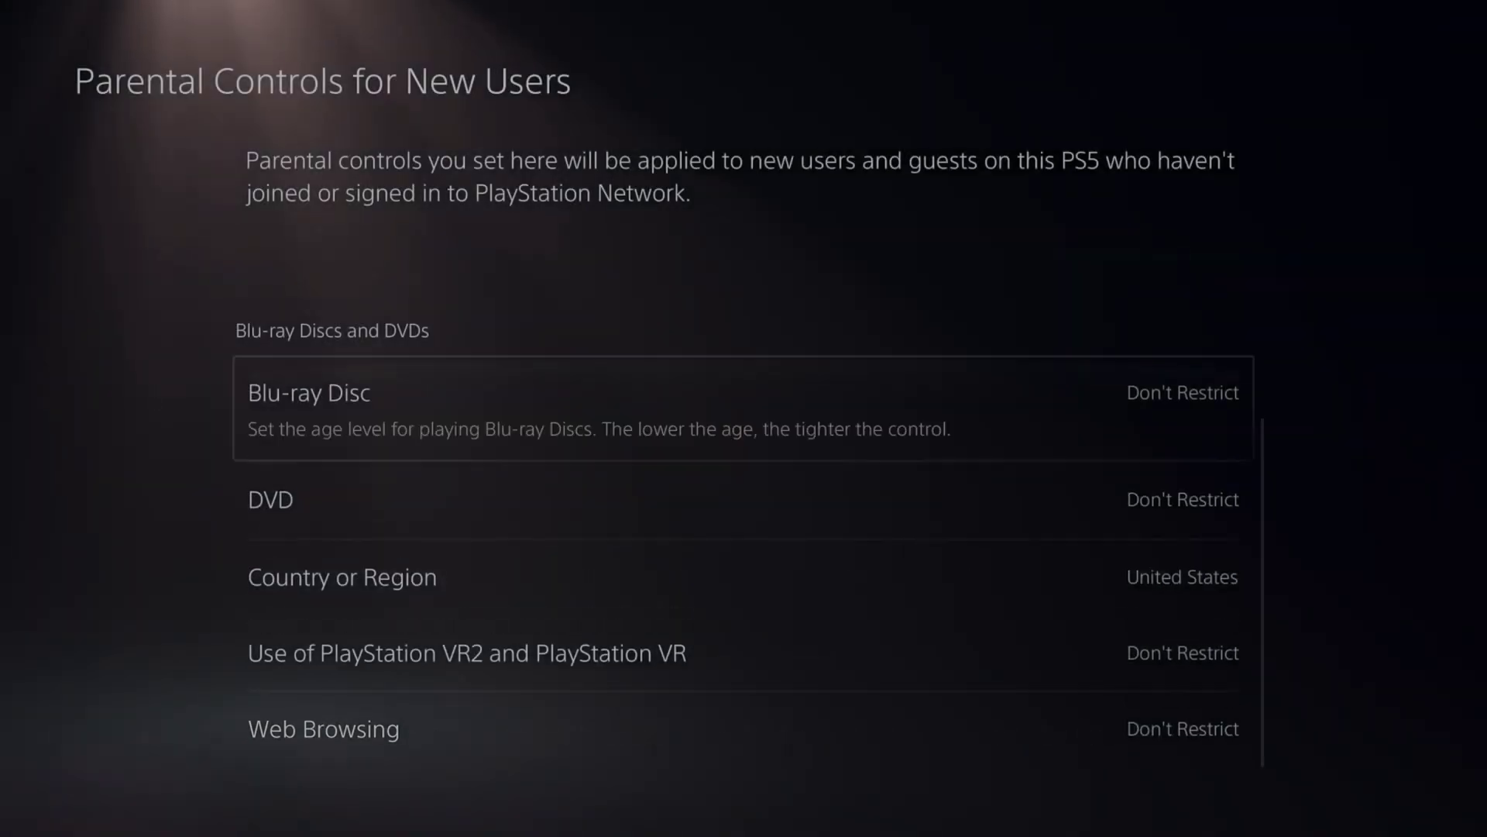
key(Return)
key(Down)
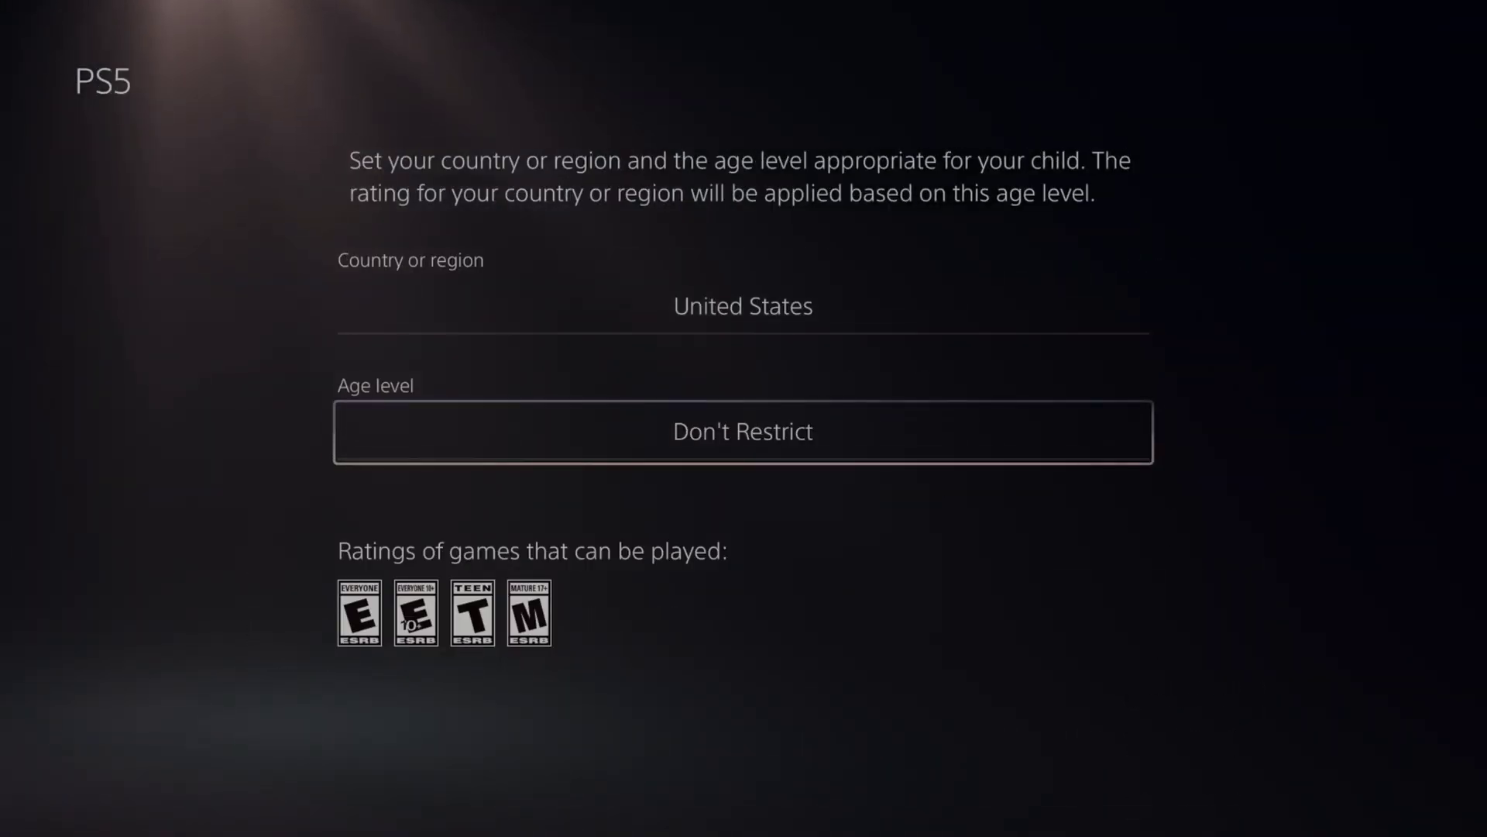
Keep the new-user PS5 age level at Don't Restrict and return to the console restrictions list.
key(Return)
key(Down)
key(Down)
key(Down)
key(Down)
key(Down)
key(Up)
key(Up)
key(Up)
key(Up)
key(Up)
key(Up)
key(Up)
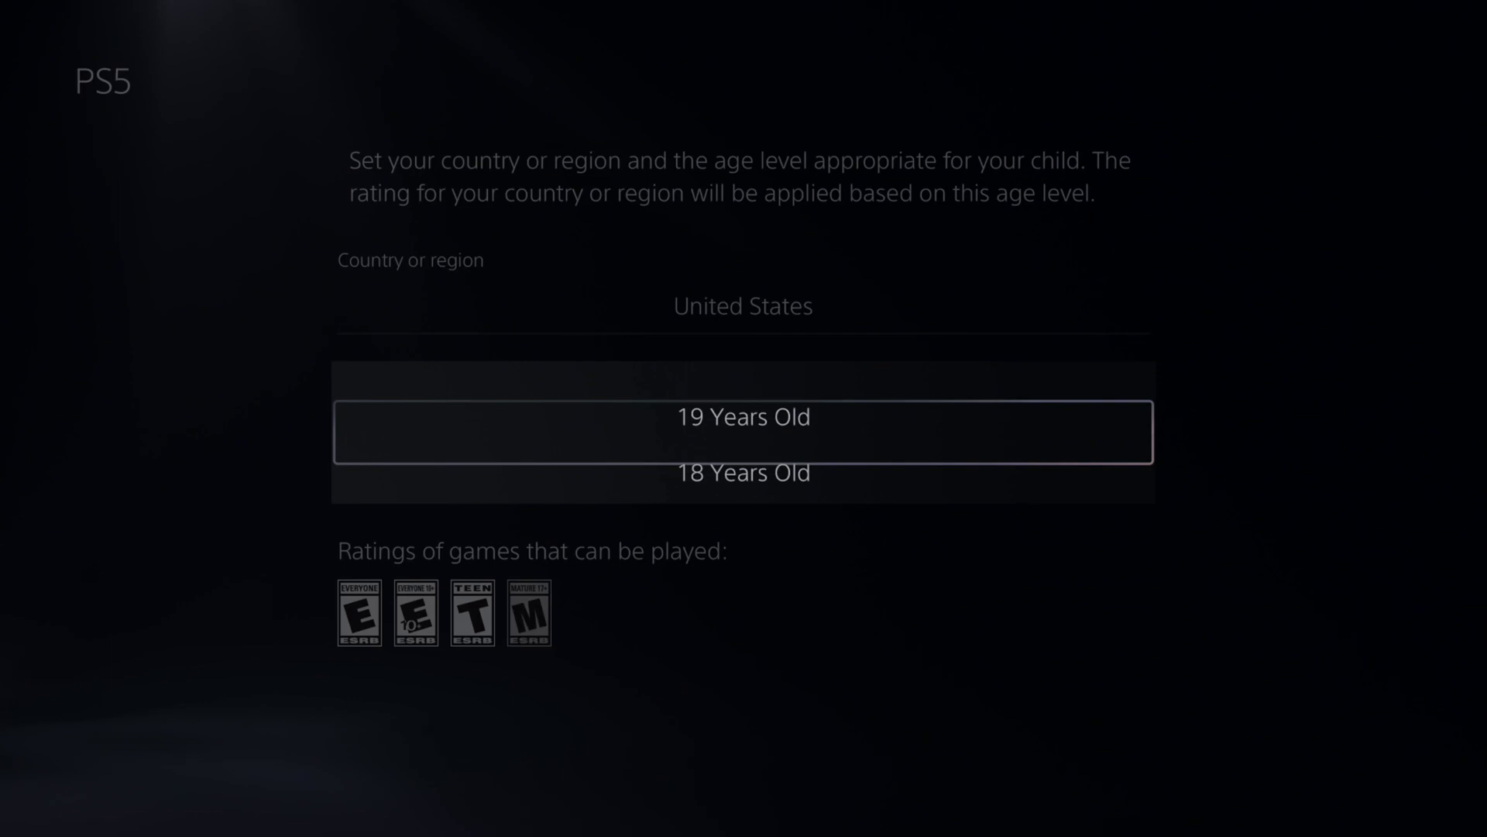
key(Return)
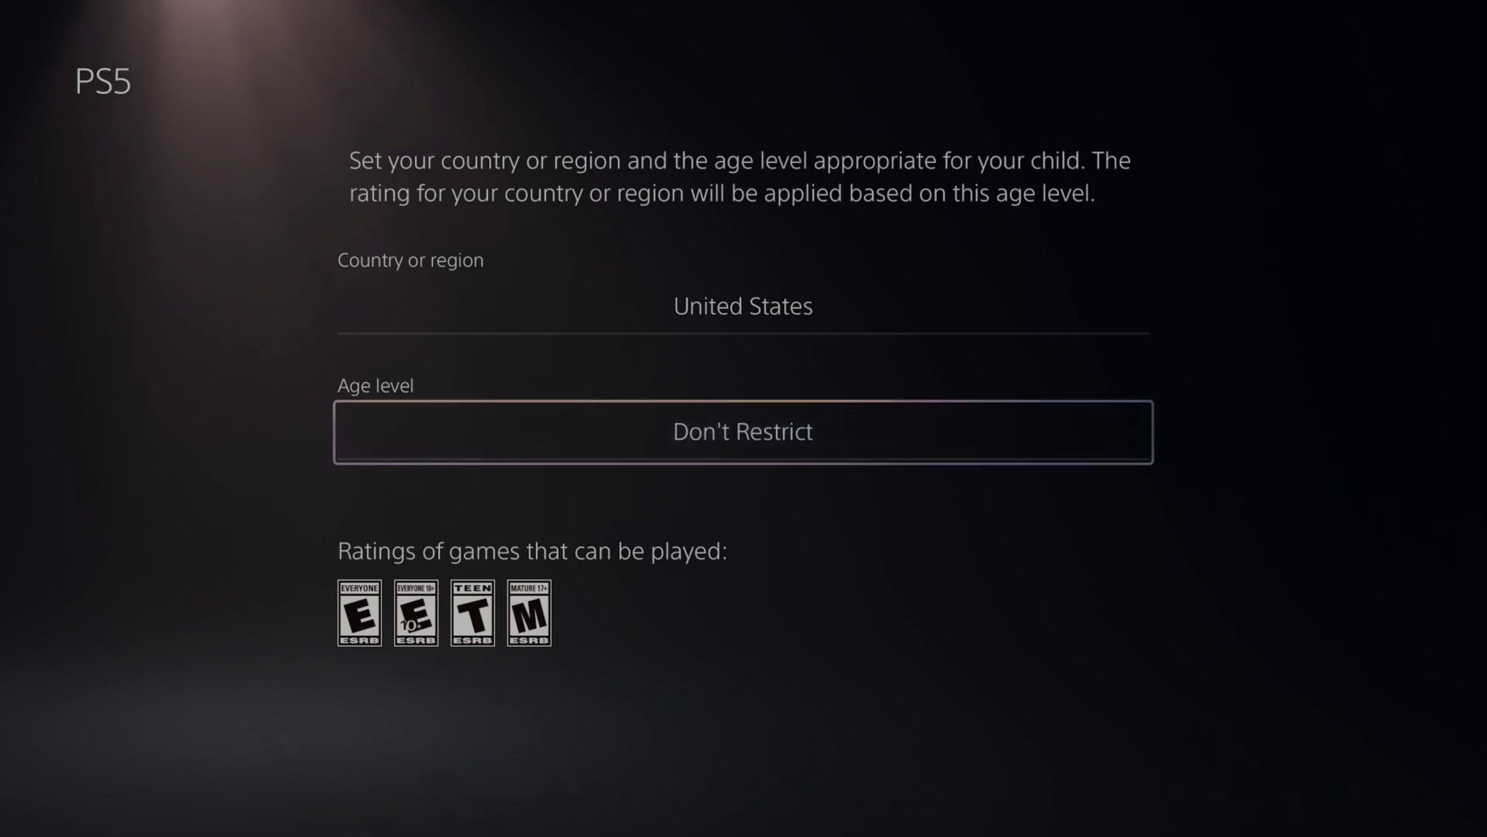
key(Escape)
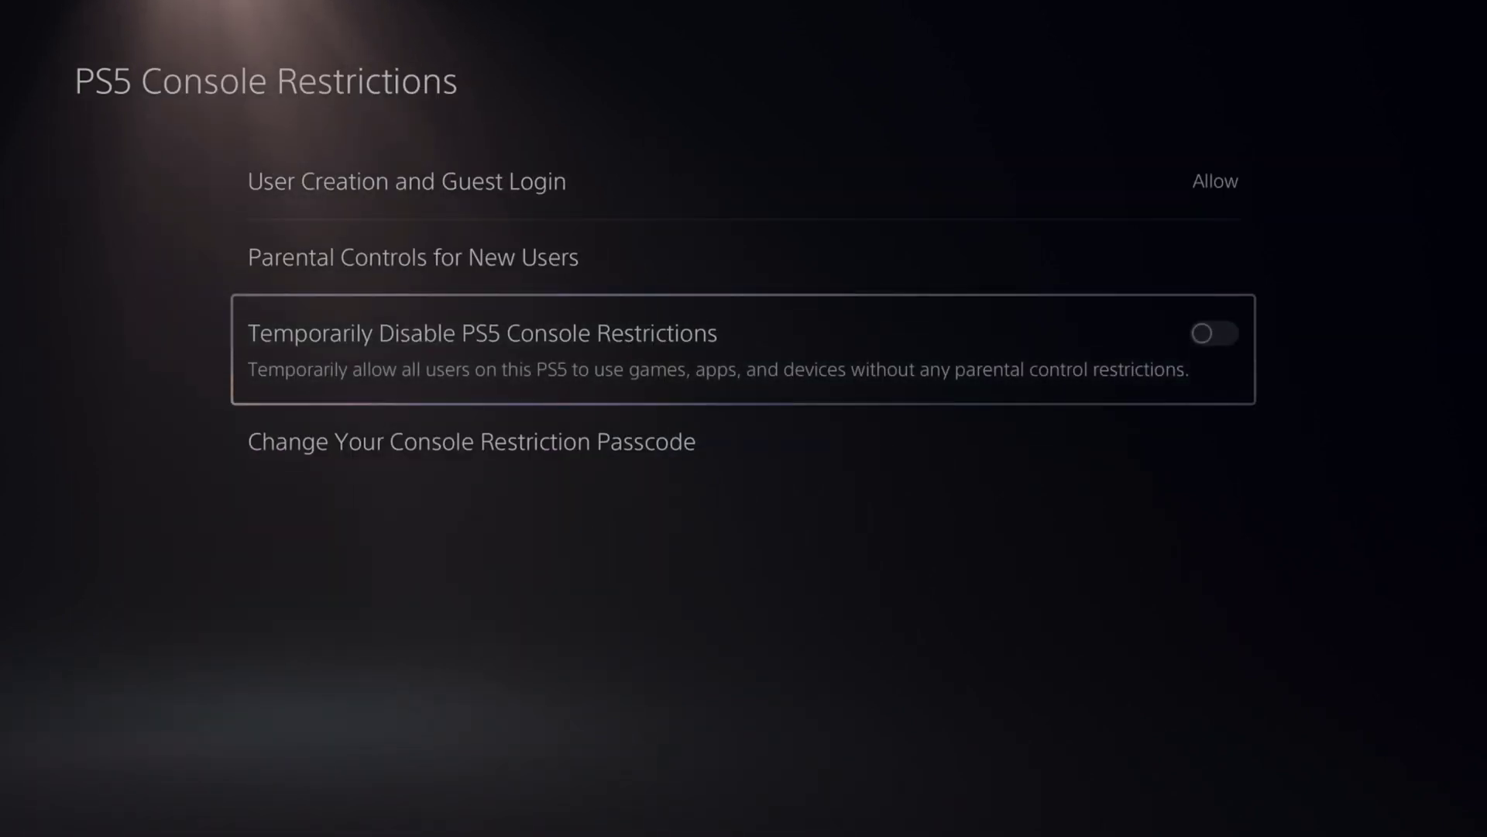
key(Return)
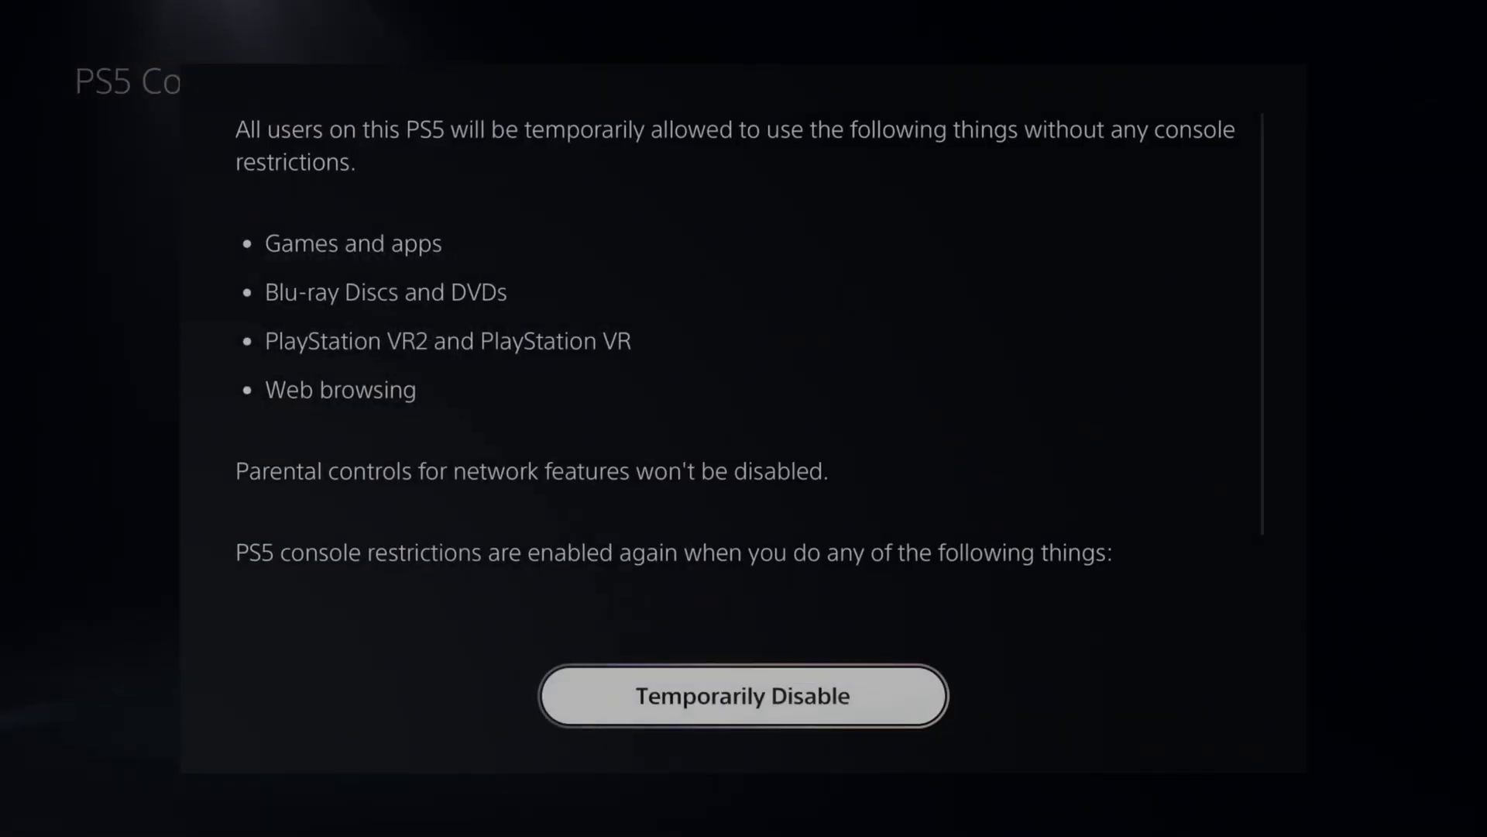
scroll(749, 390, down, 3)
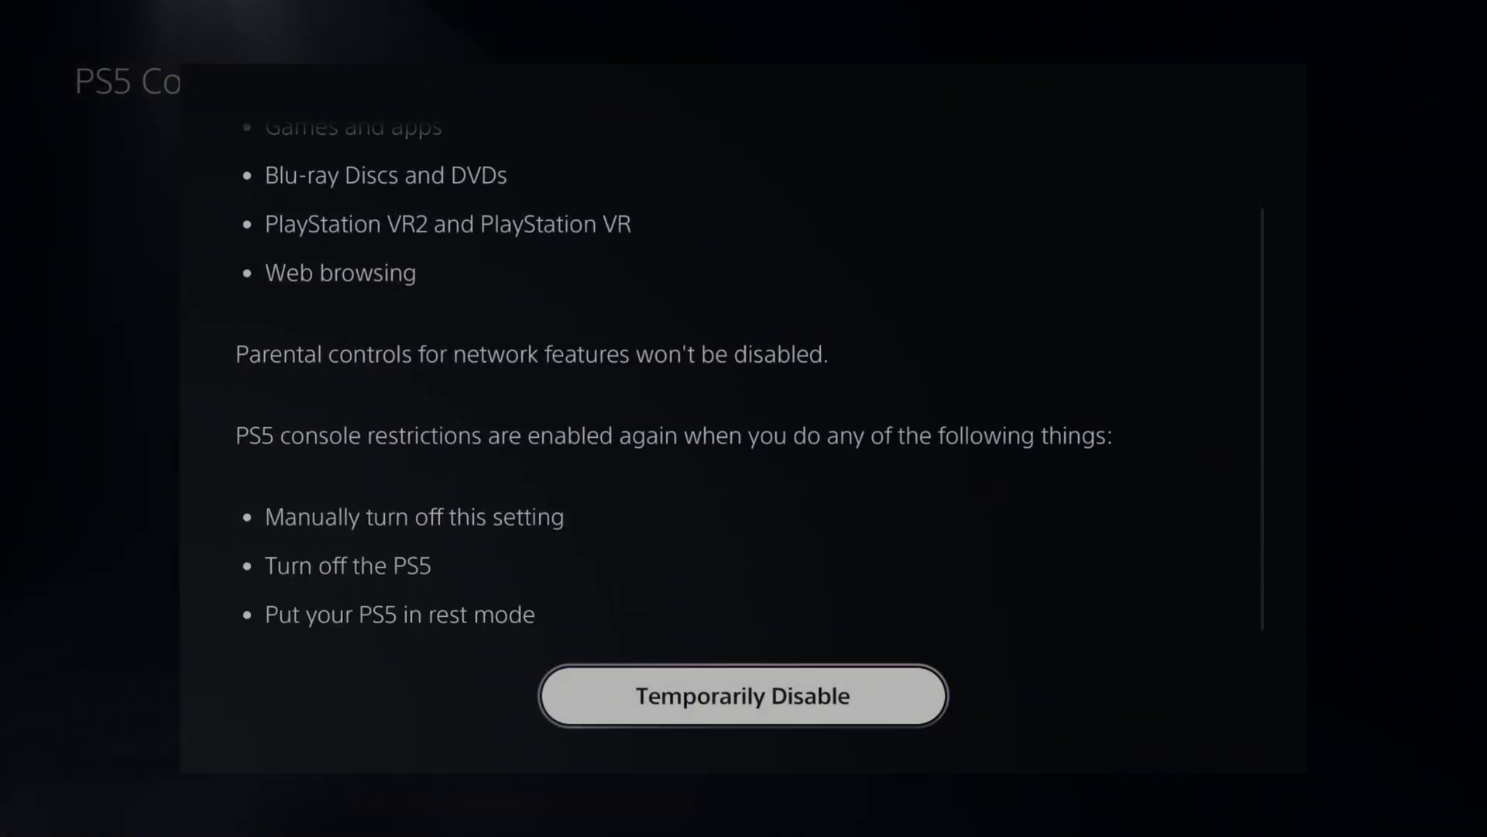
scroll(749, 421, up, 3)
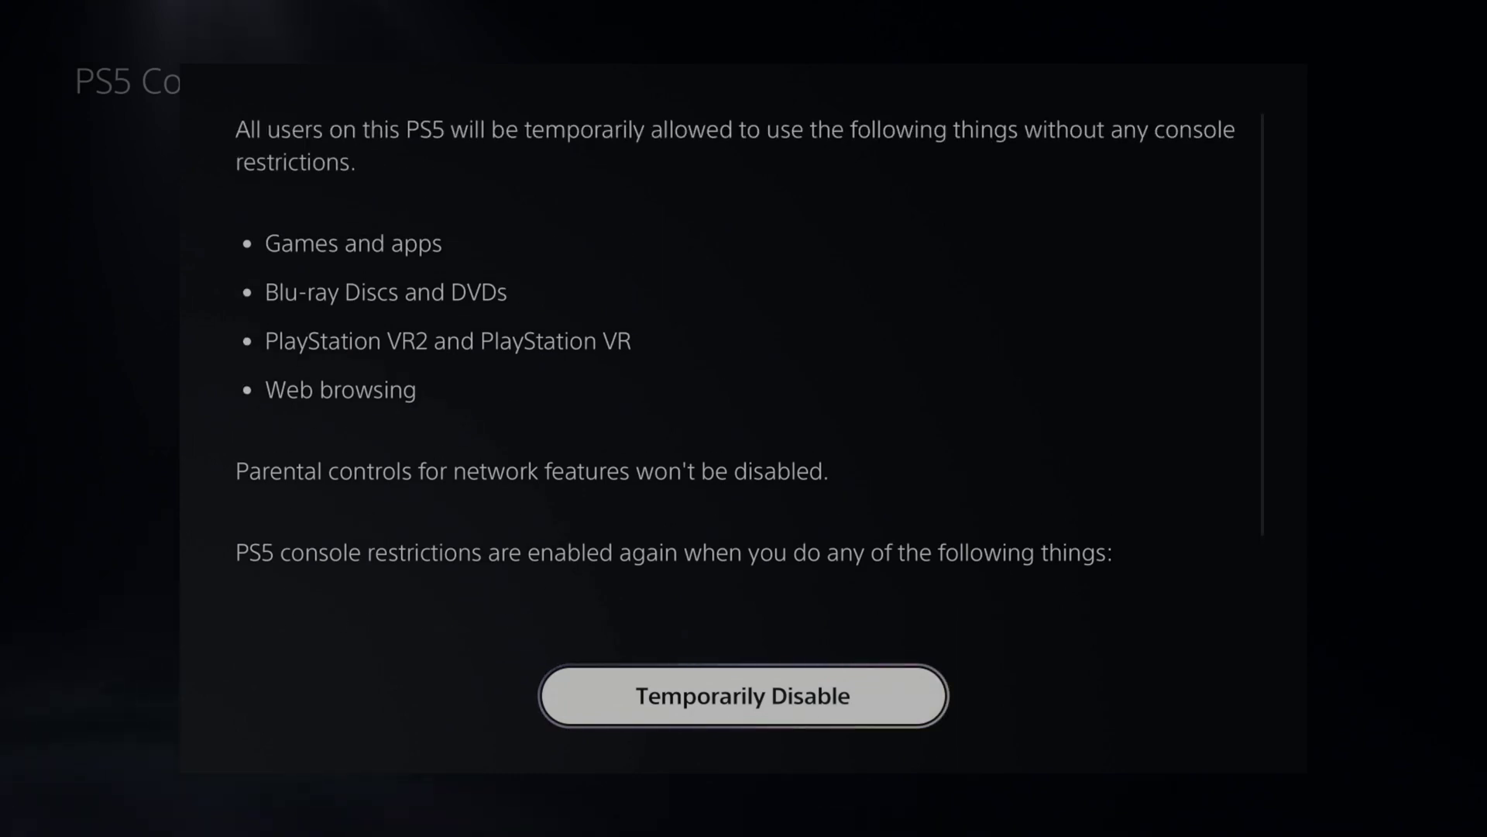
key(Escape)
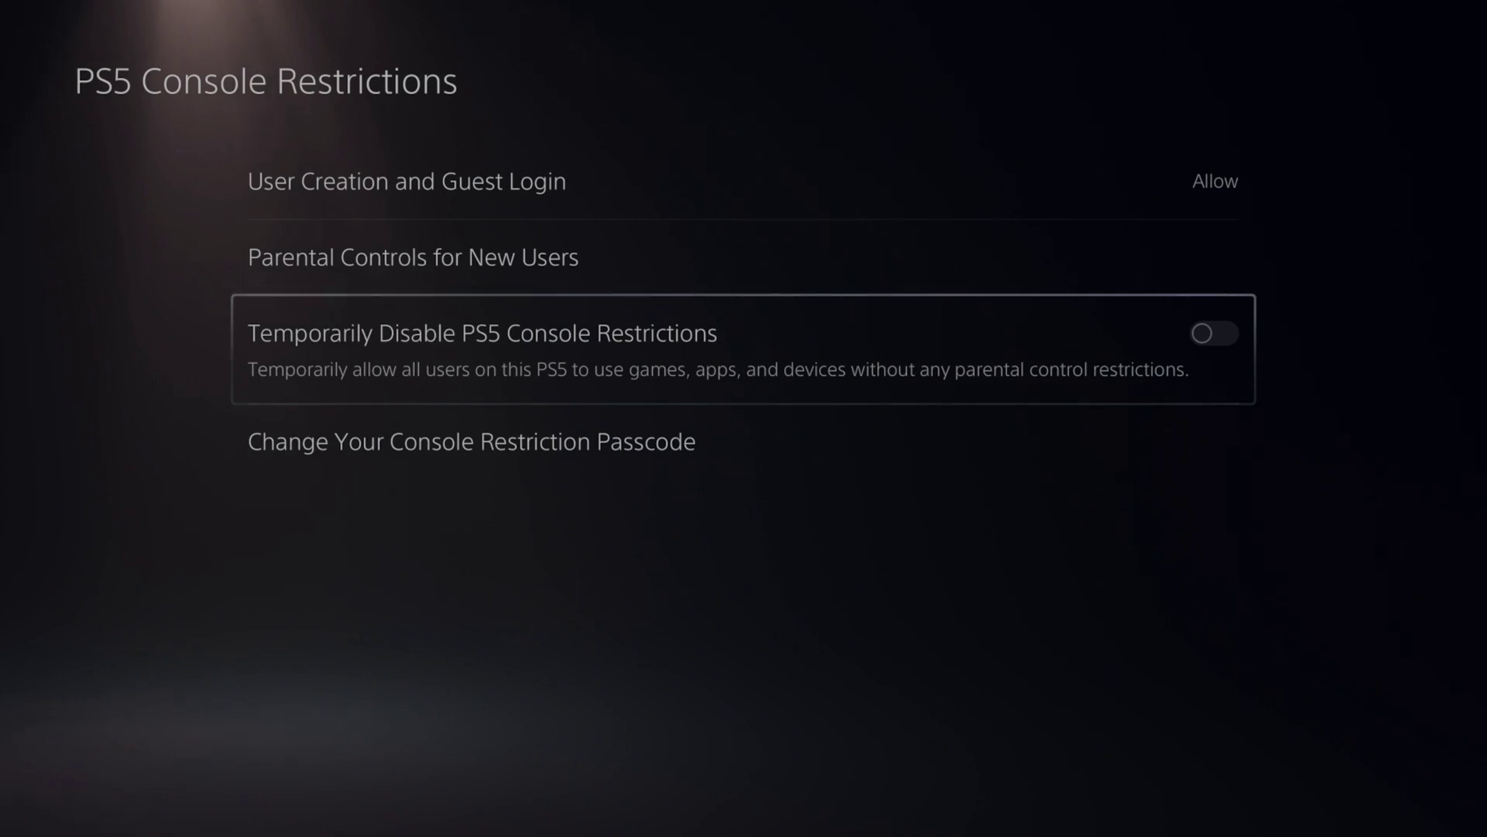
key(Down)
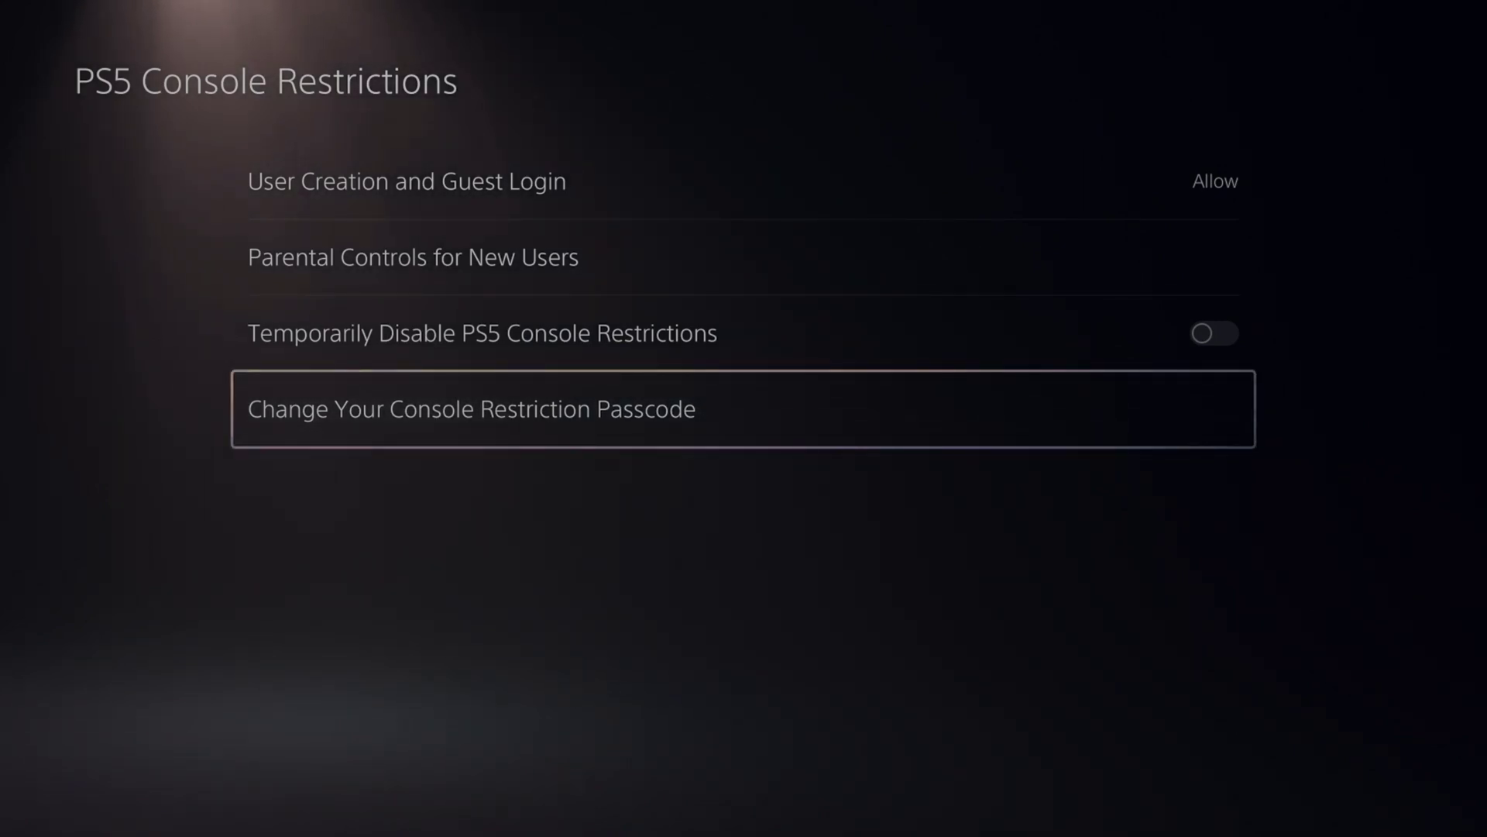
Start changing the console restriction passcode, then cancel and confirm to return to Family and Parental Controls.
key(Return)
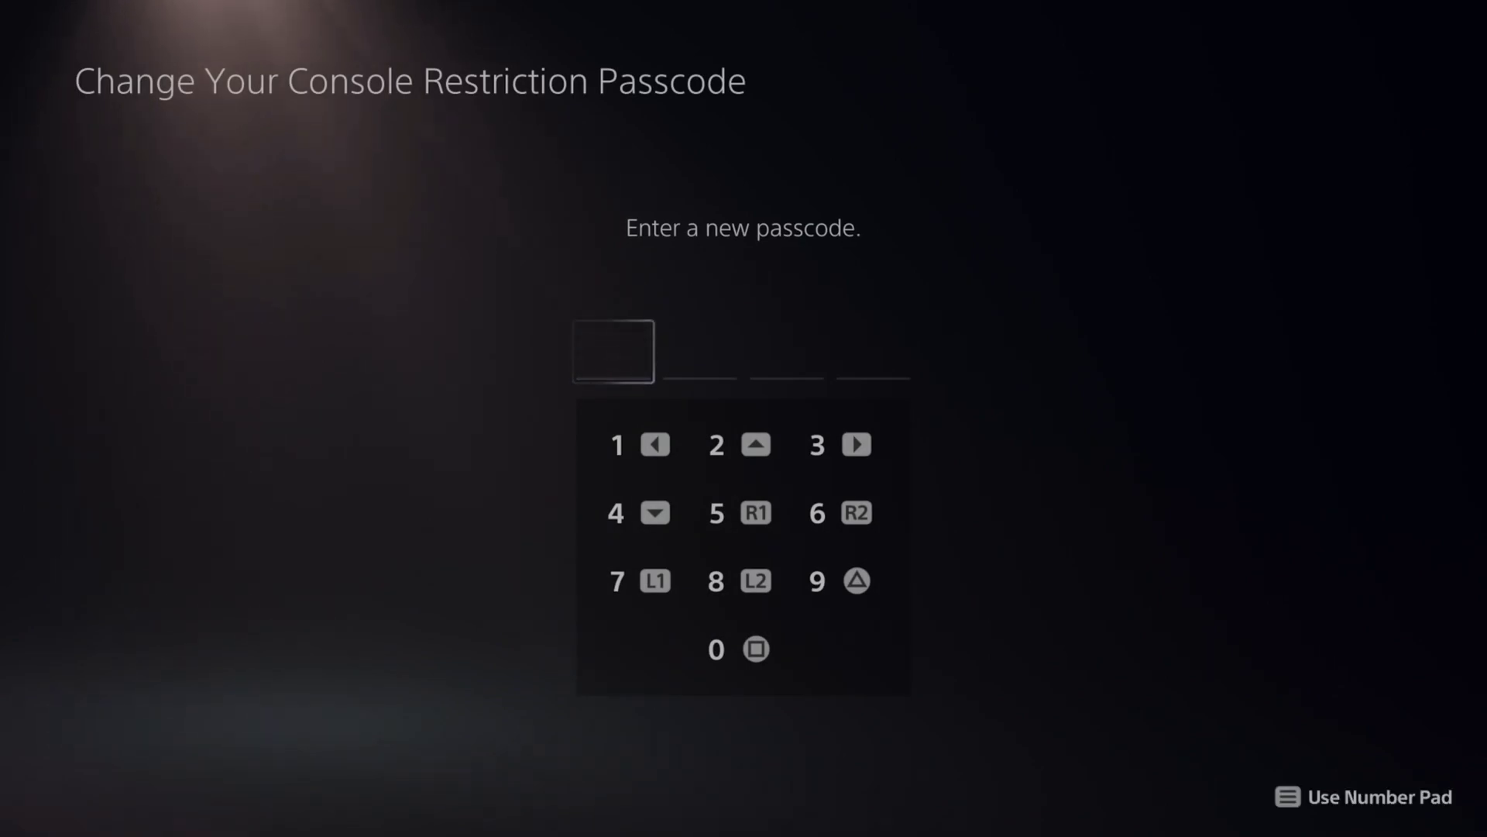
key(Escape)
key(Return)
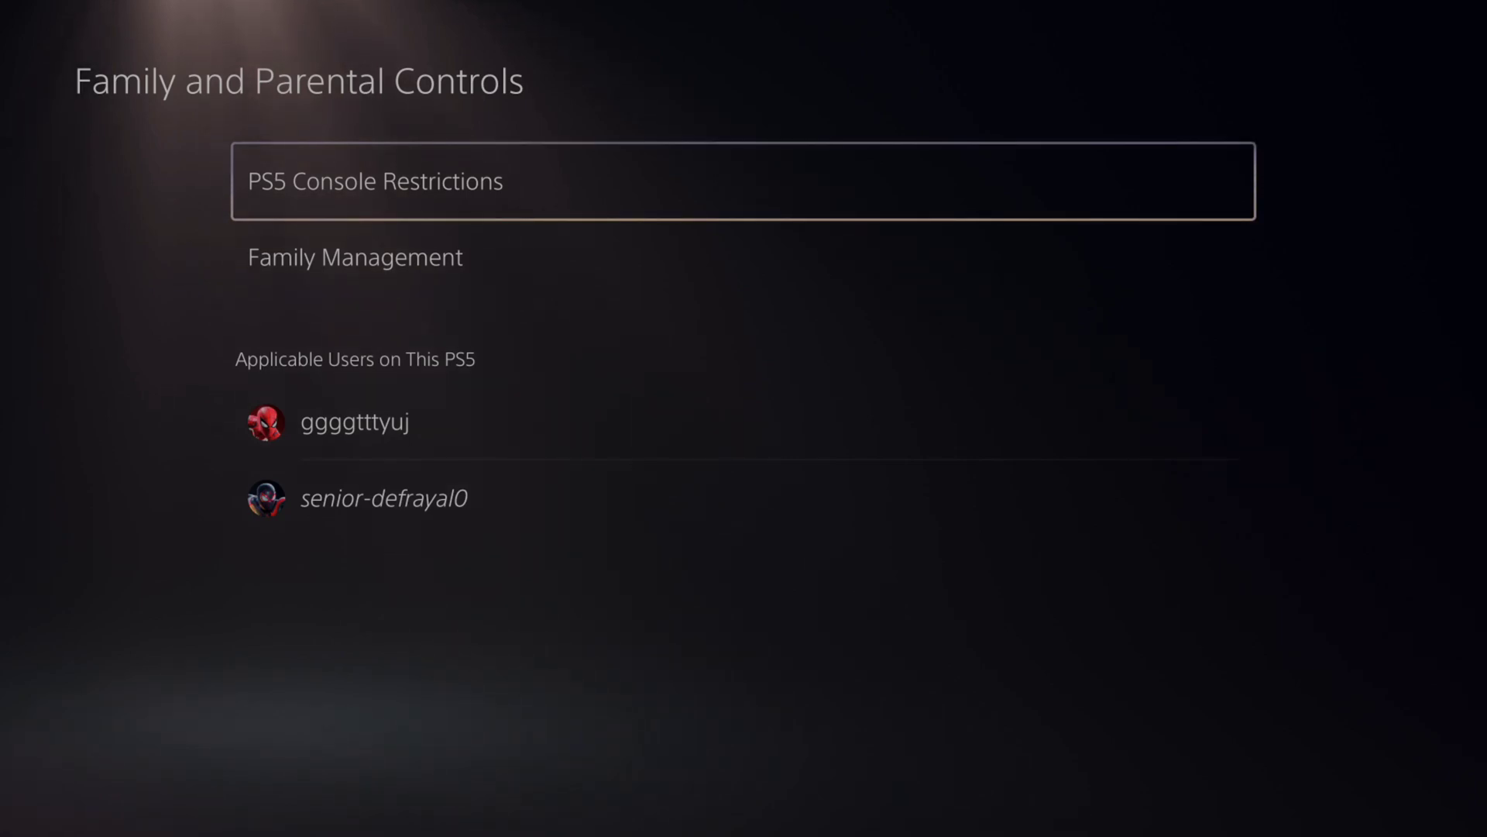
Open Family Management, select the first child account, and open its Playtime Settings.
key(Down)
key(Return)
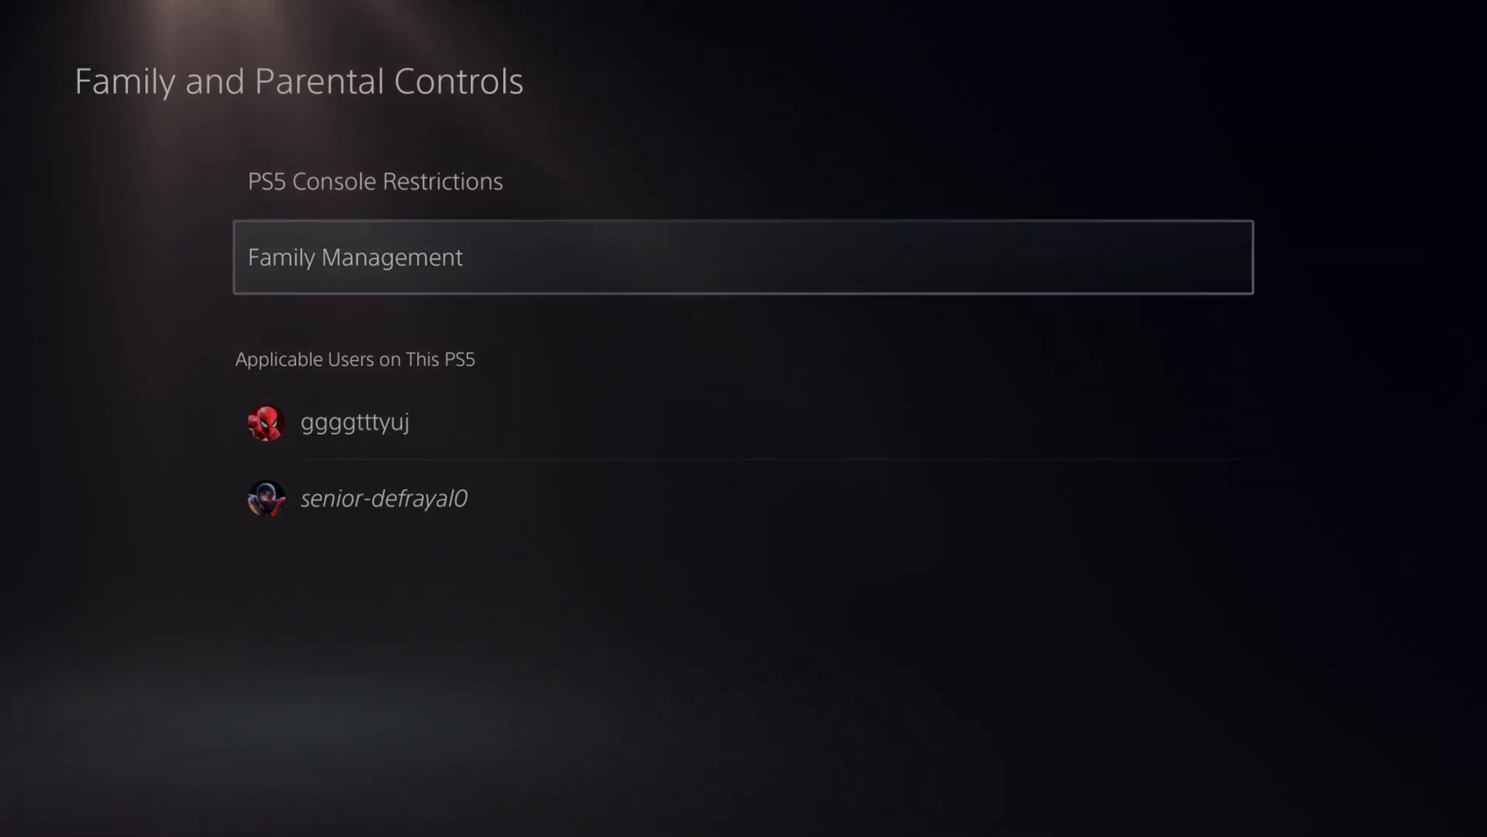
key(Down)
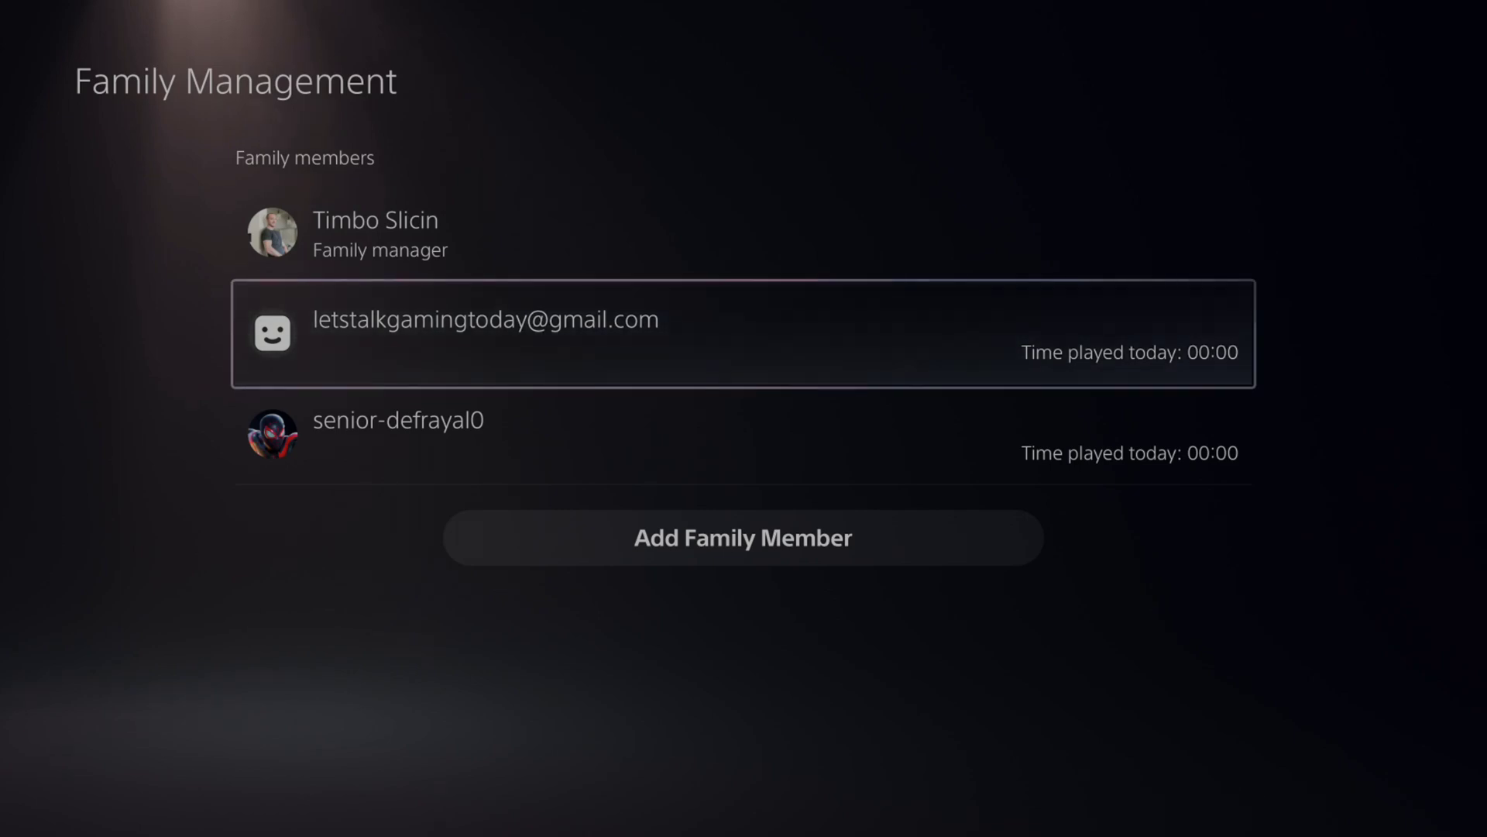
key(Down)
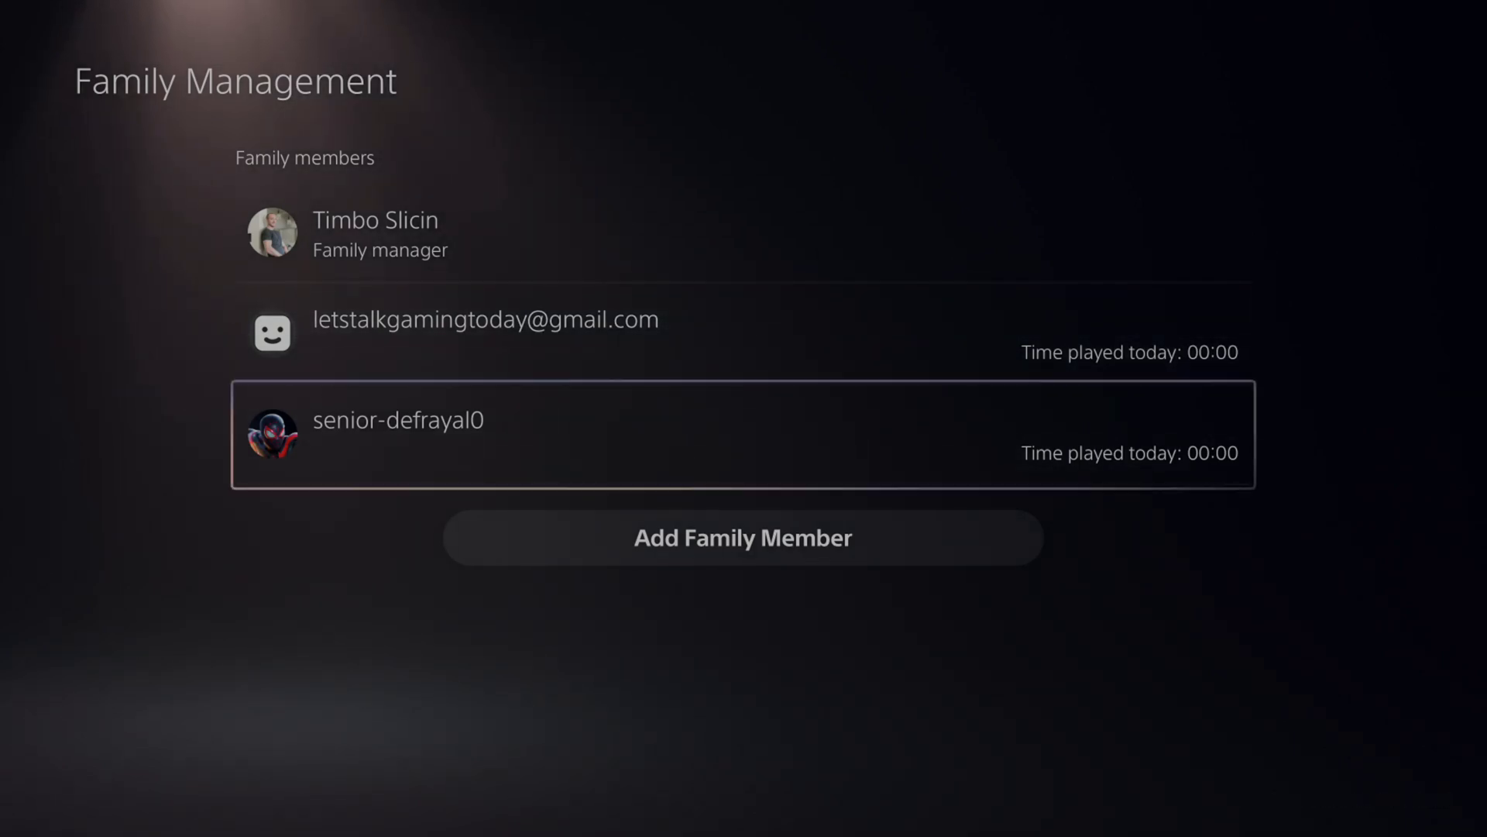
key(Up)
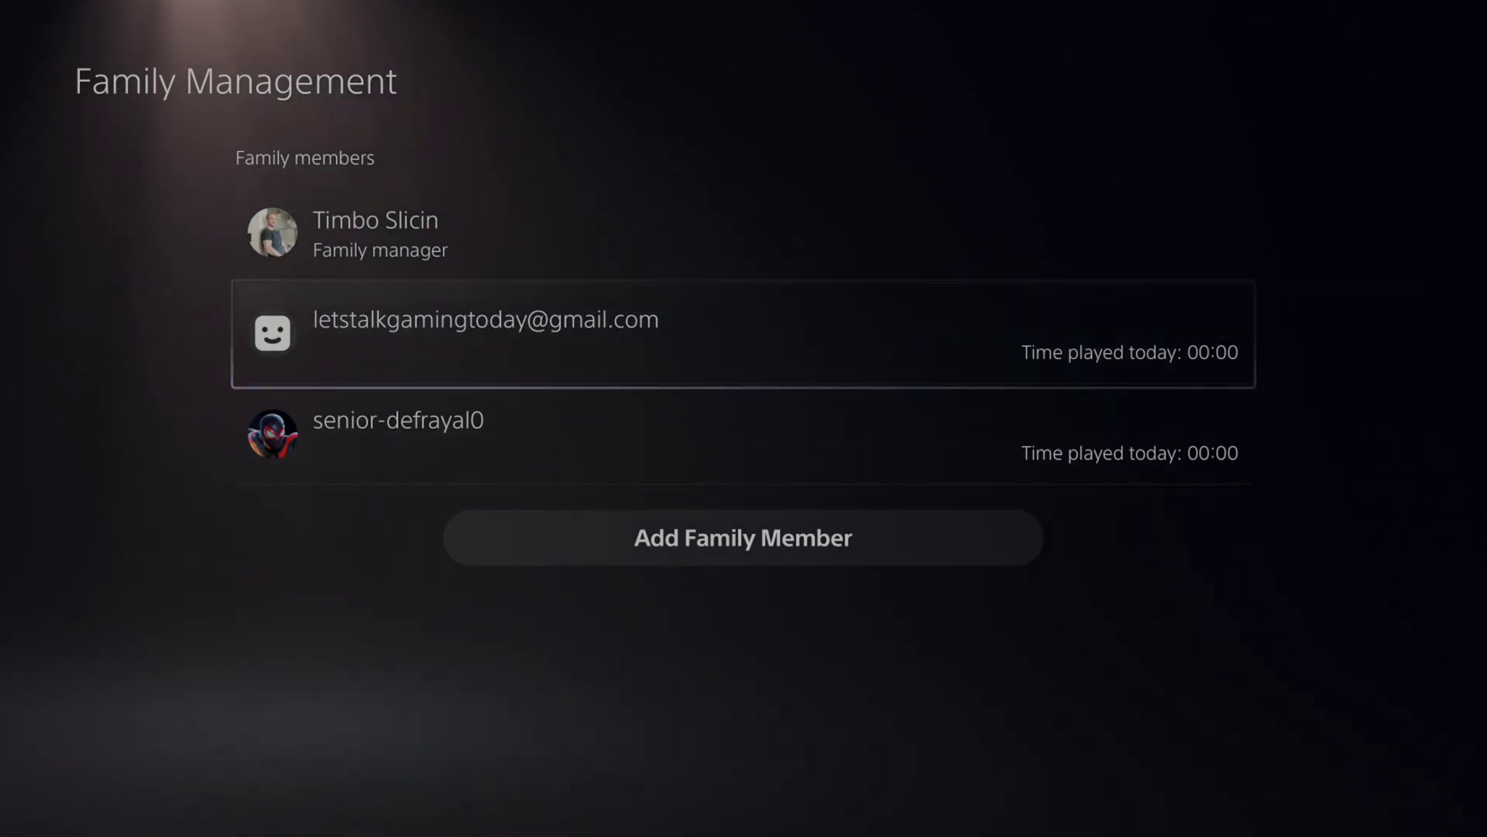
key(Return)
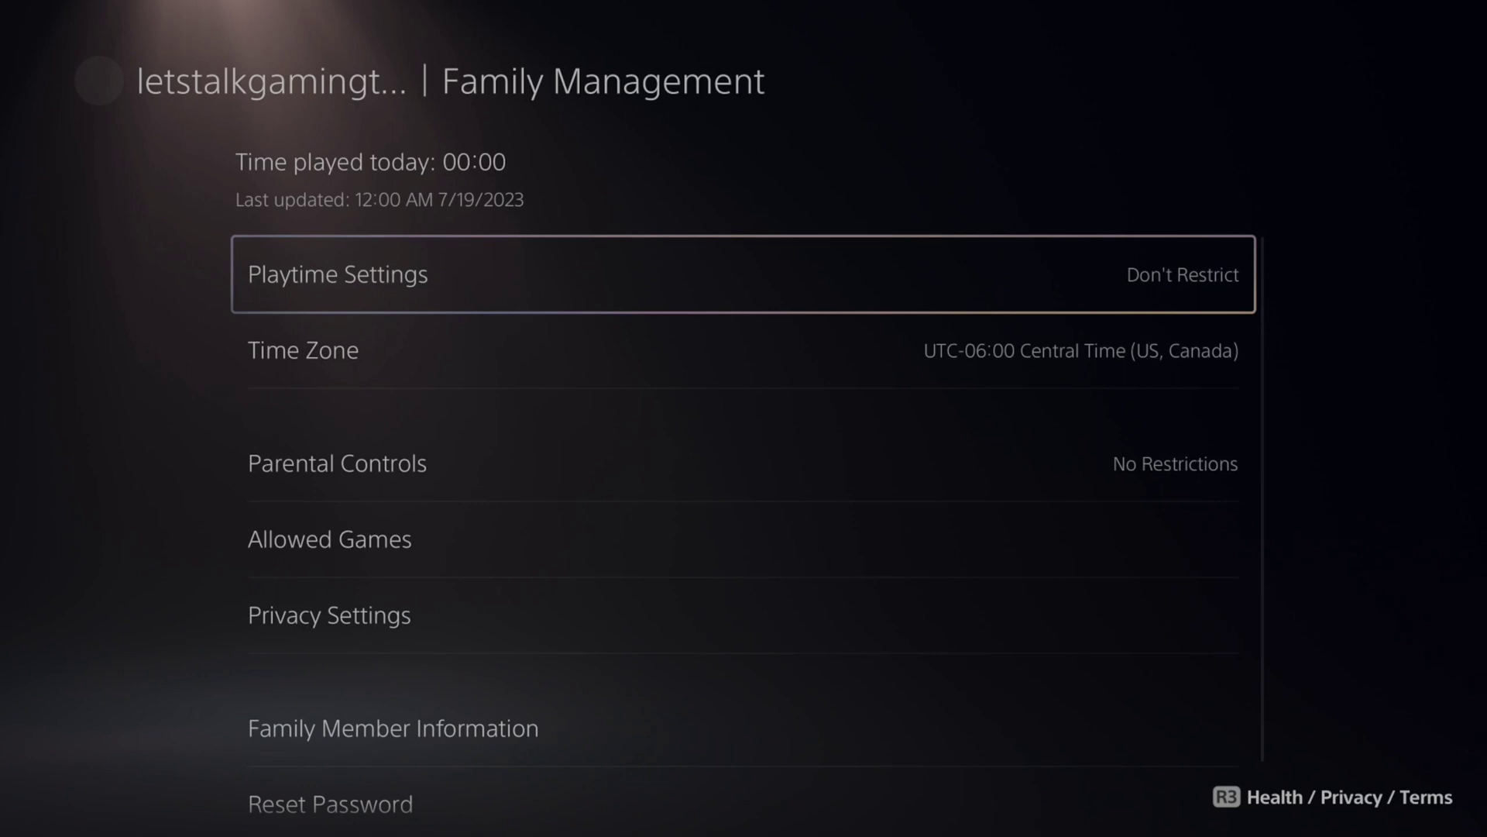
key(Return)
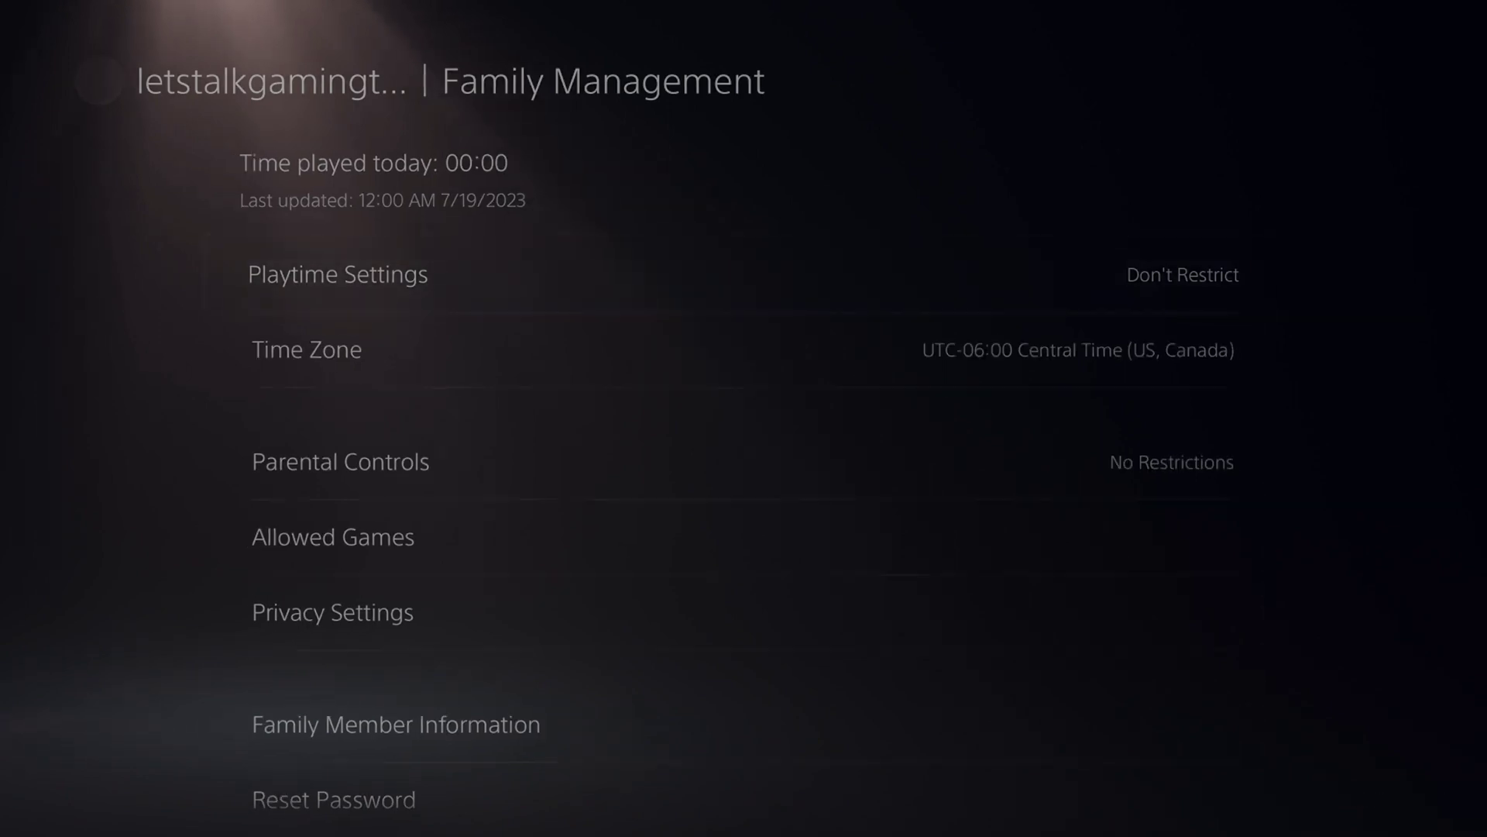
Restrict the child's playtime and set When Playtime Ends to Log Out of PS5.
key(Return)
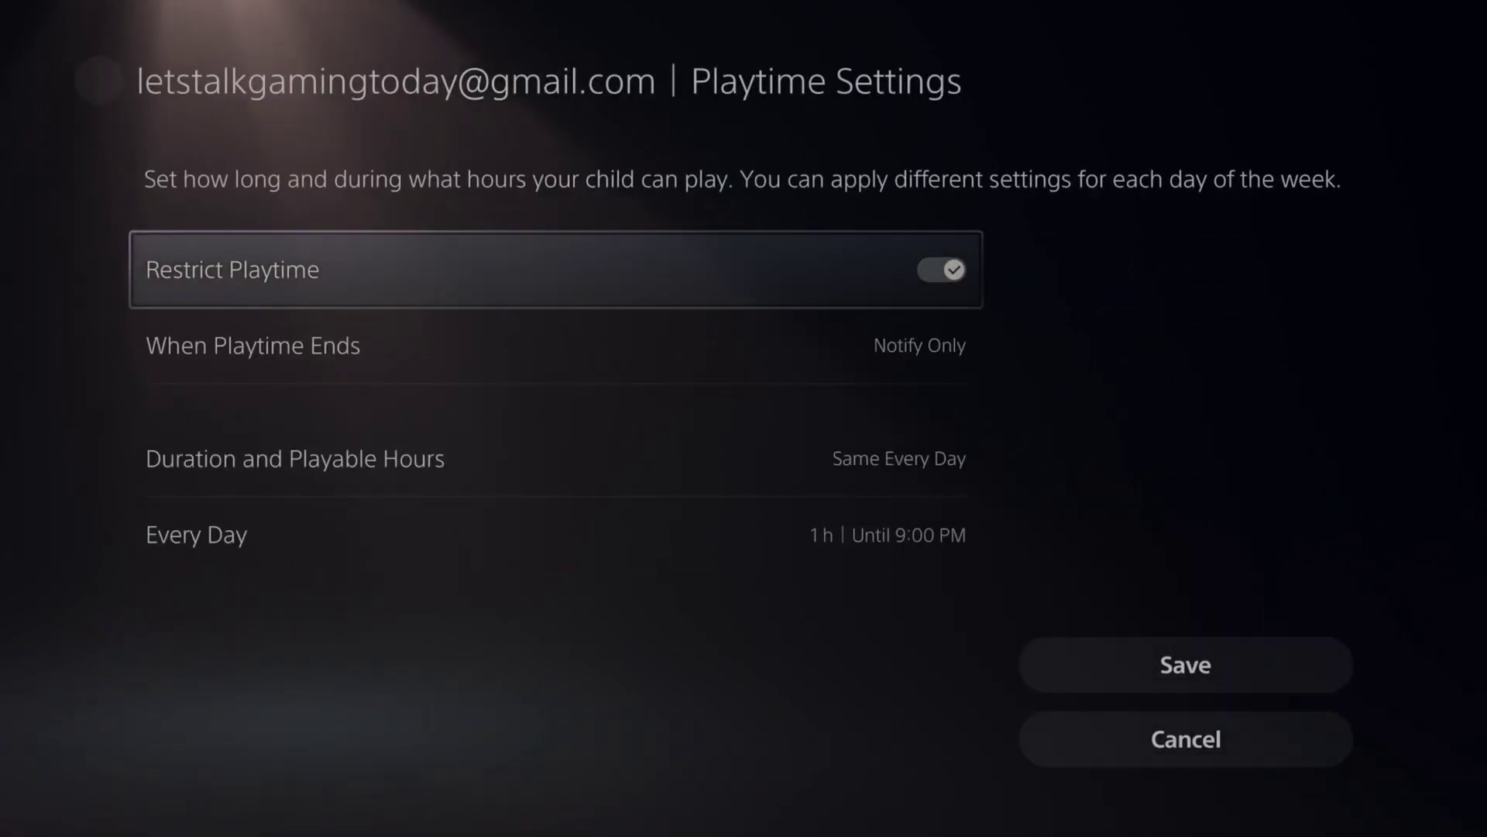
key(Down)
key(Return)
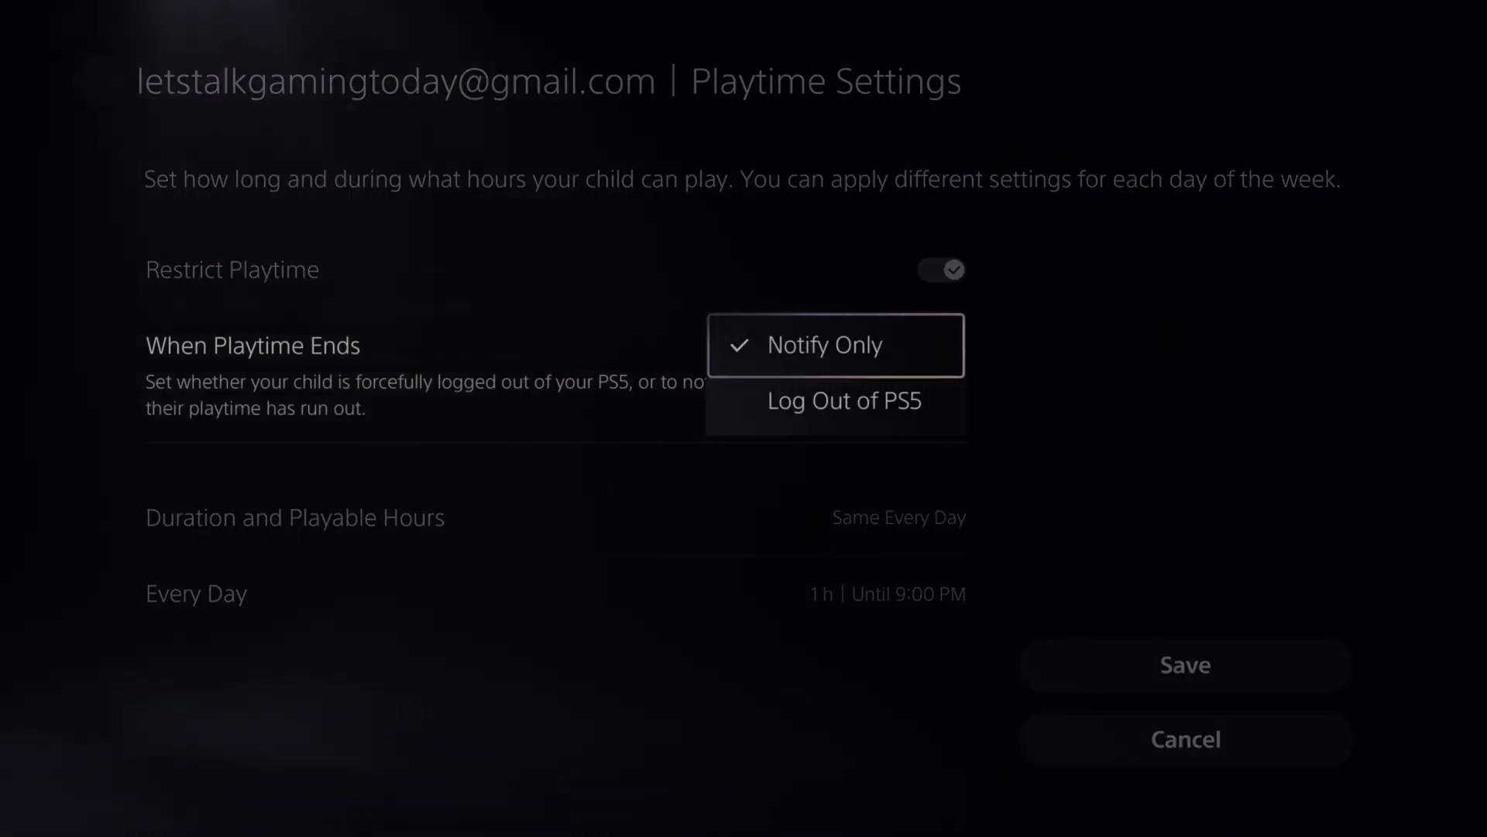
key(Down)
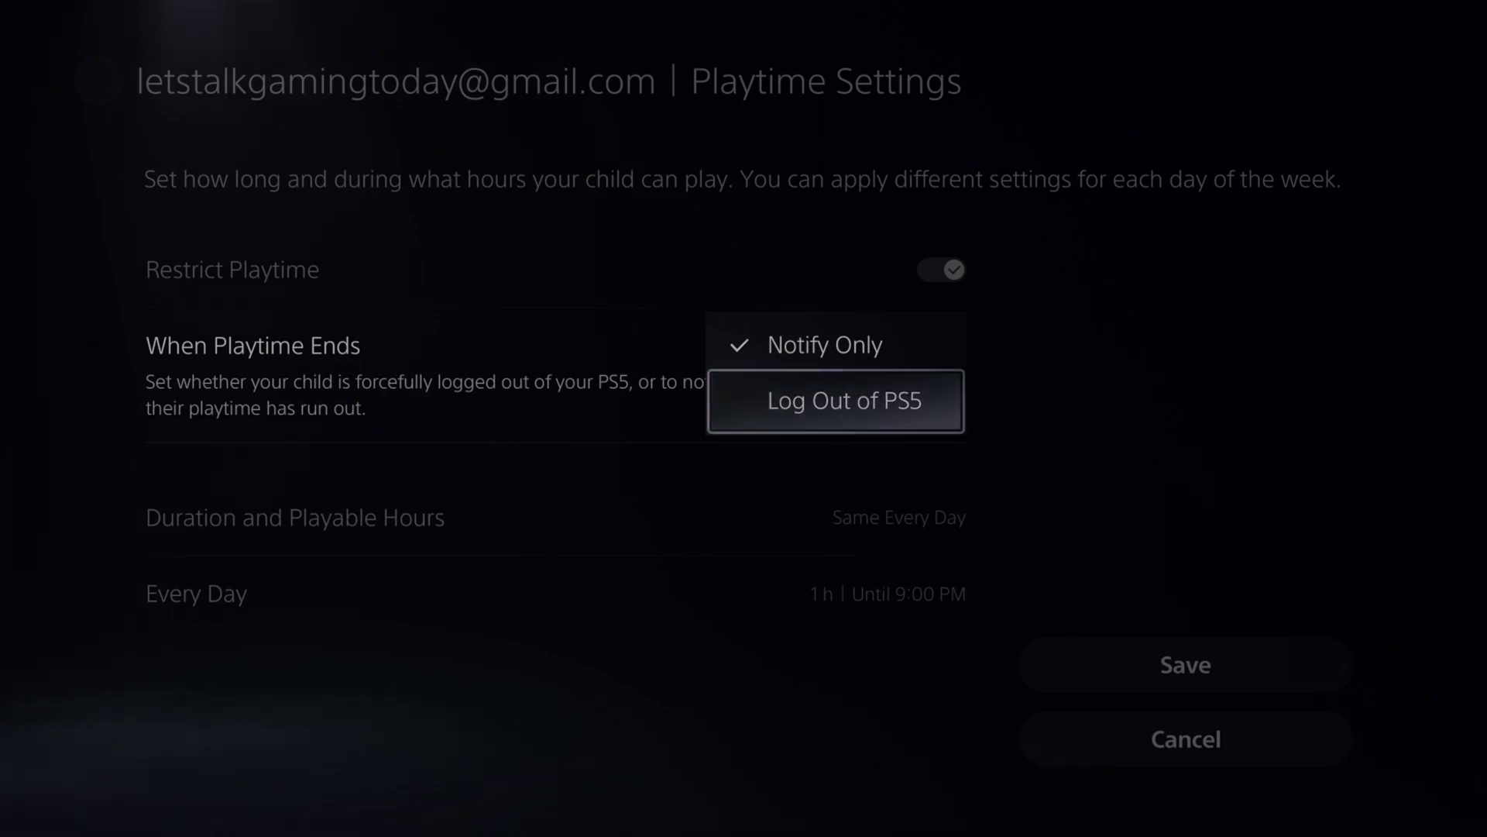
key(Return)
Set Duration and Playable Hours to By Days of the Week.
key(Down)
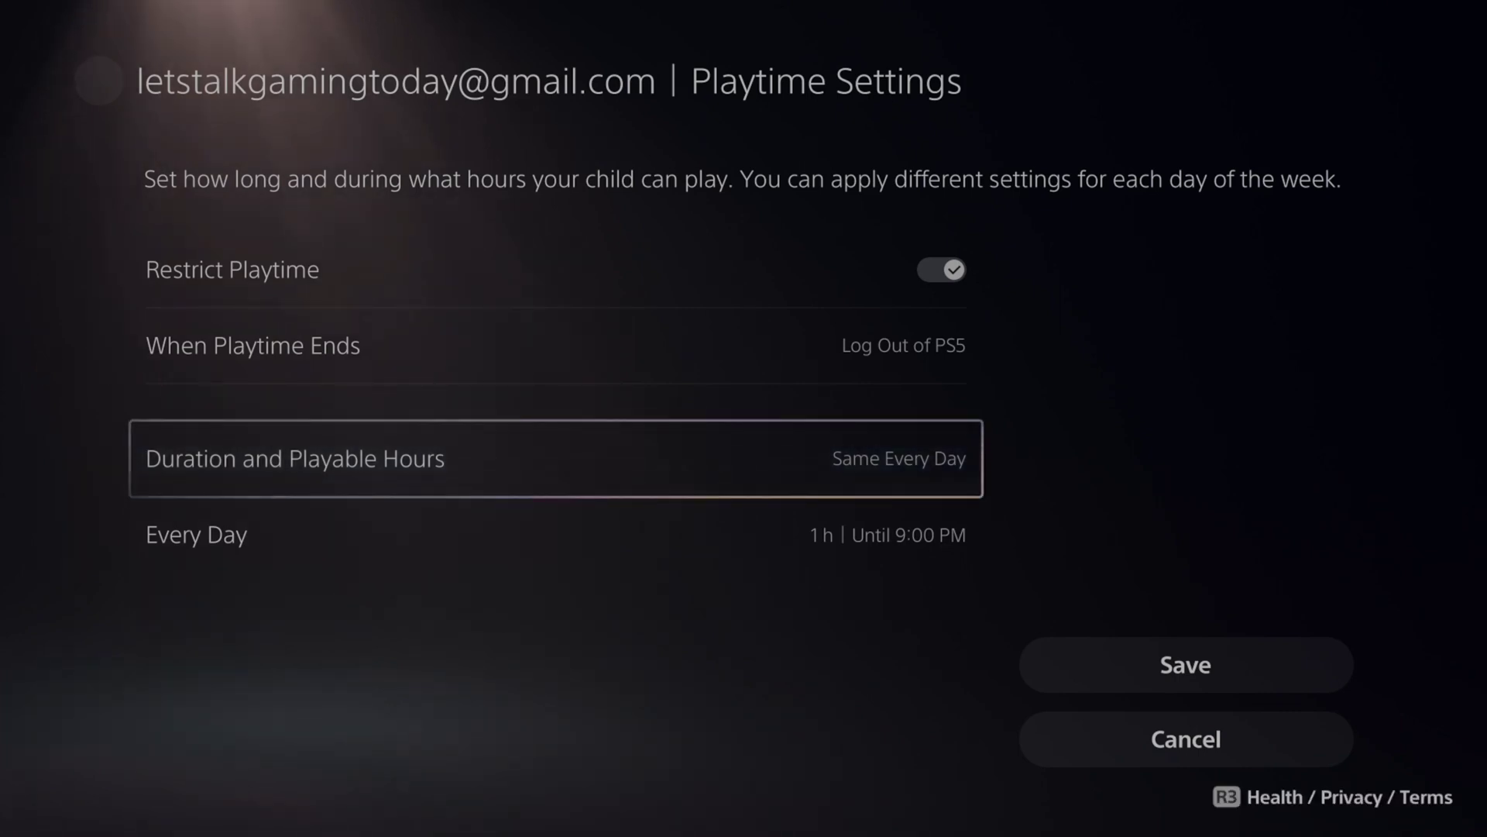
key(Return)
key(Down)
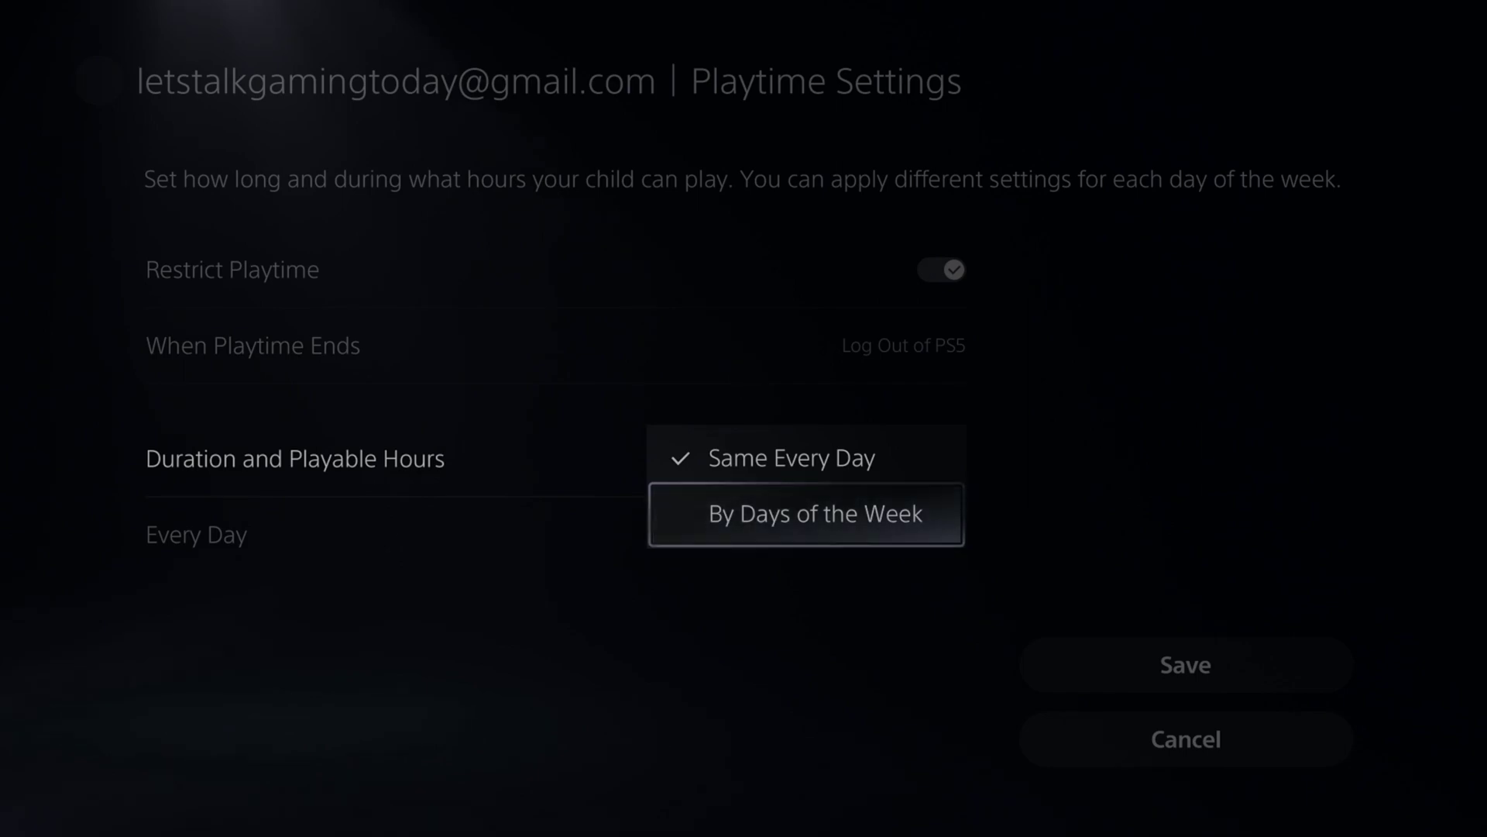
key(Return)
key(Down)
key(Down)
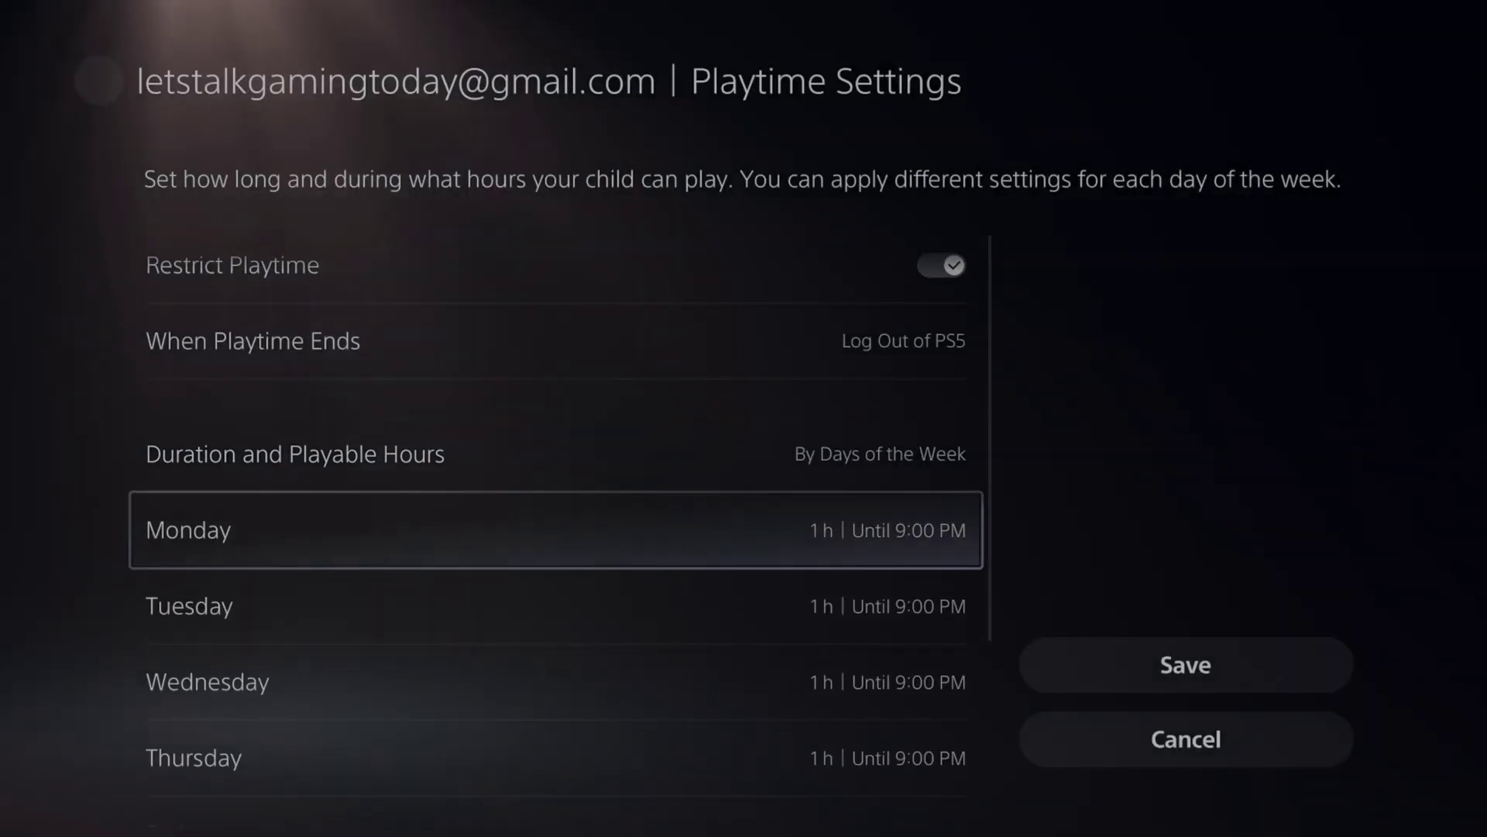
Set Tuesday's playable hours from 3:30 PM to 8:45 PM.
key(Return)
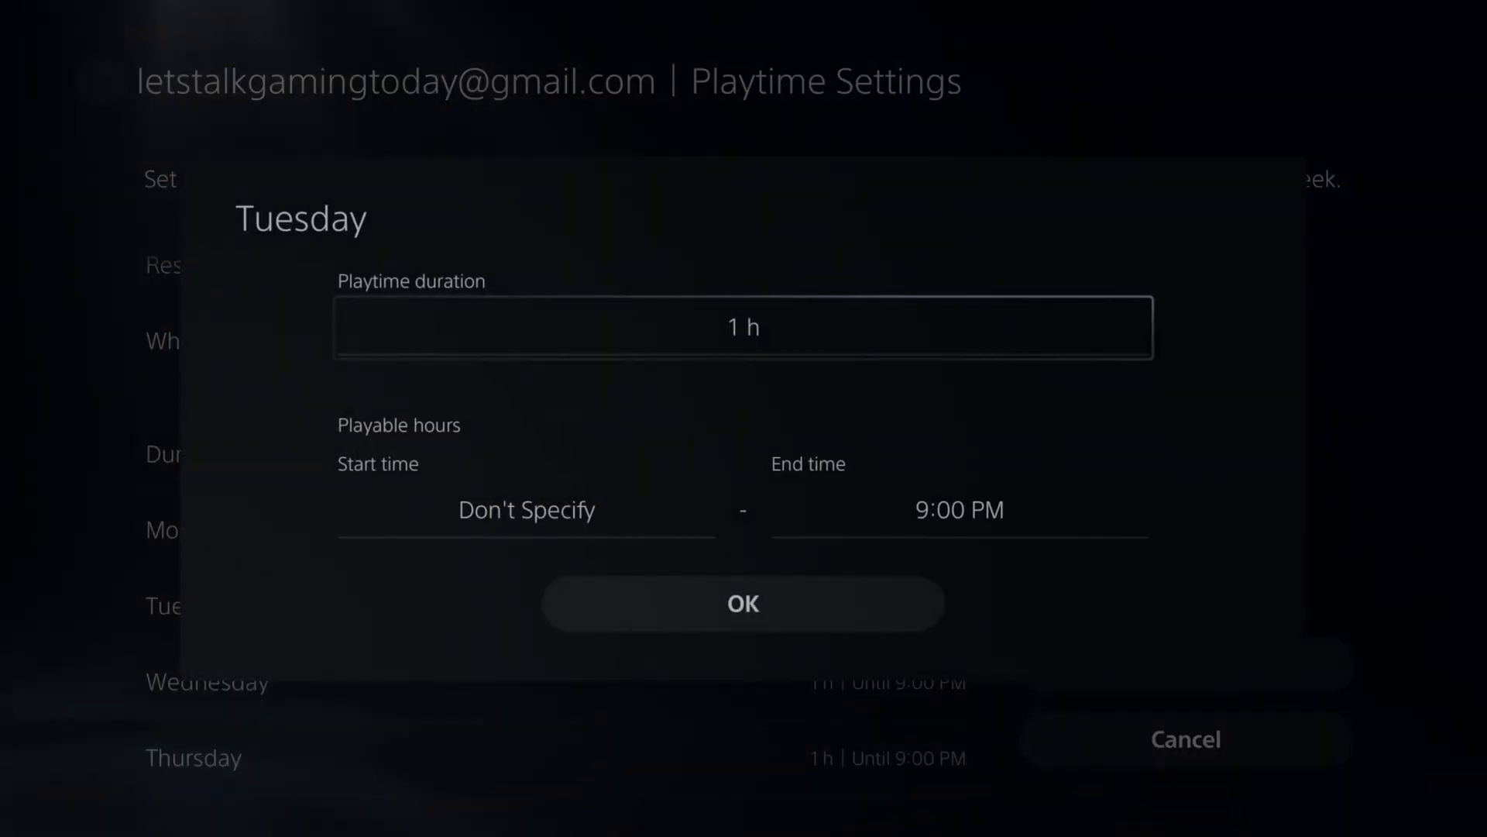
key(Down)
key(Return)
key(Up)
key(Up)
key(Up)
key(Up)
key(Up)
key(Up)
key(Up)
key(Up)
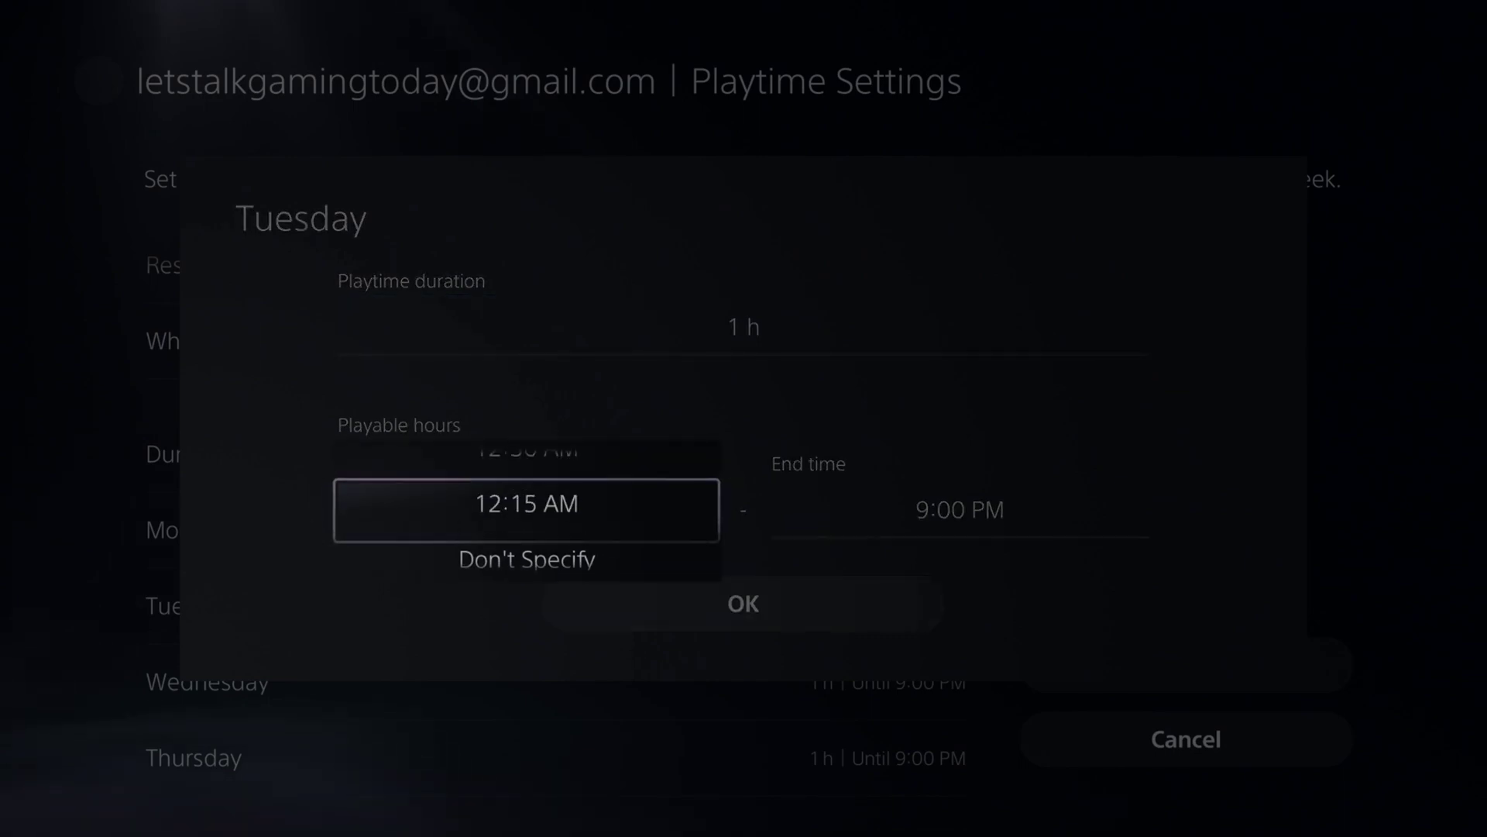
key(Up)
key(Up)
key(Up)
key(Up)
key(Up)
key(Up)
key(Up)
key(Up)
key(Up)
key(Up)
key(Up)
key(Up)
key(Up)
key(Up)
key(Up)
key(Up)
key(Up)
key(Up)
key(Up)
key(Up)
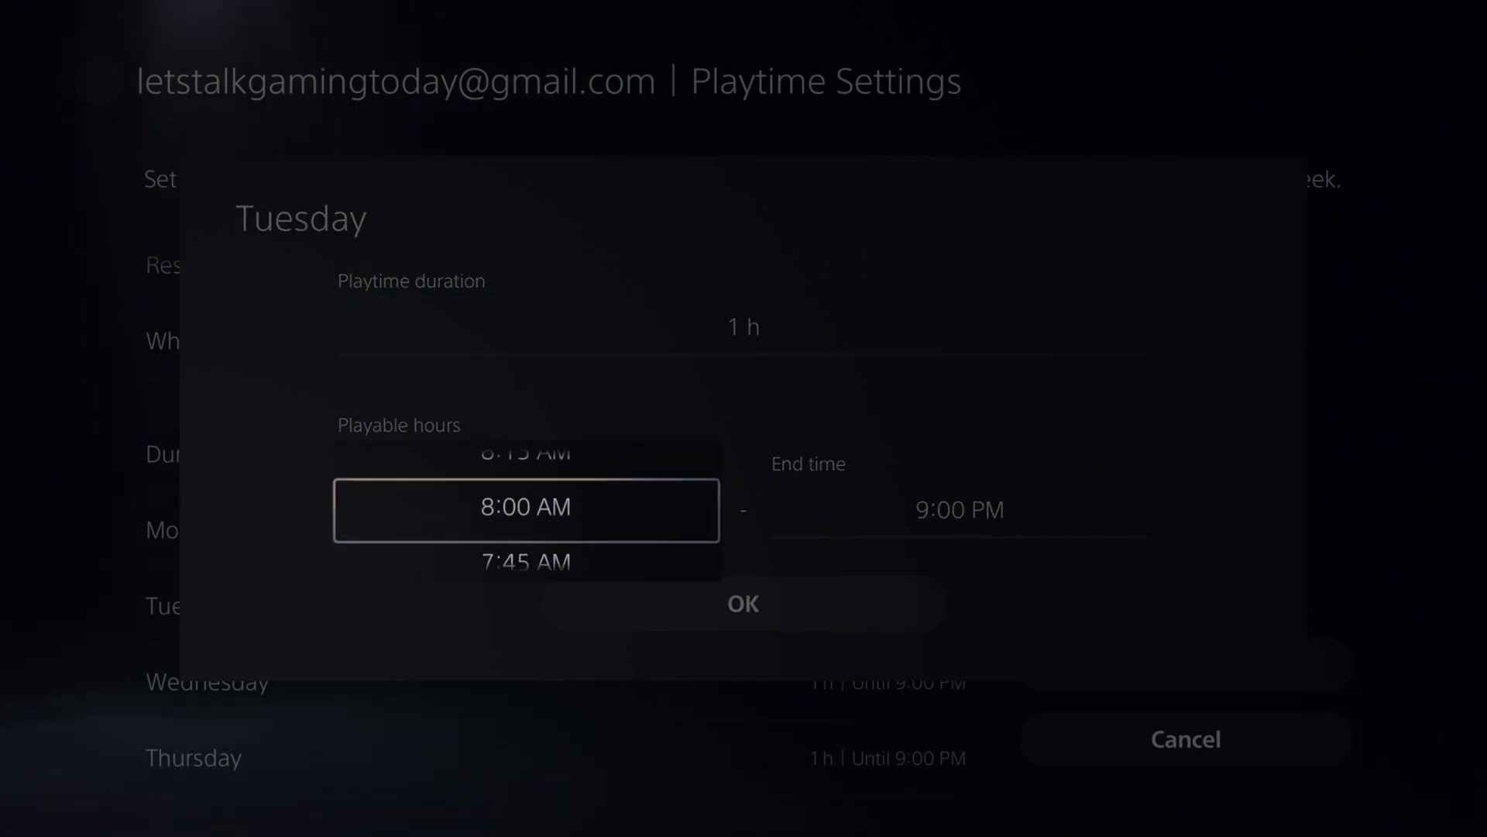
key(Up)
key(Up)
key(Up)
key(Up)
key(Up)
key(Up)
key(Up)
key(Up)
key(Up)
key(Up)
key(Up)
key(Up)
key(Up)
key(Up)
key(Up)
key(Up)
key(Up)
key(Up)
key(Up)
key(Up)
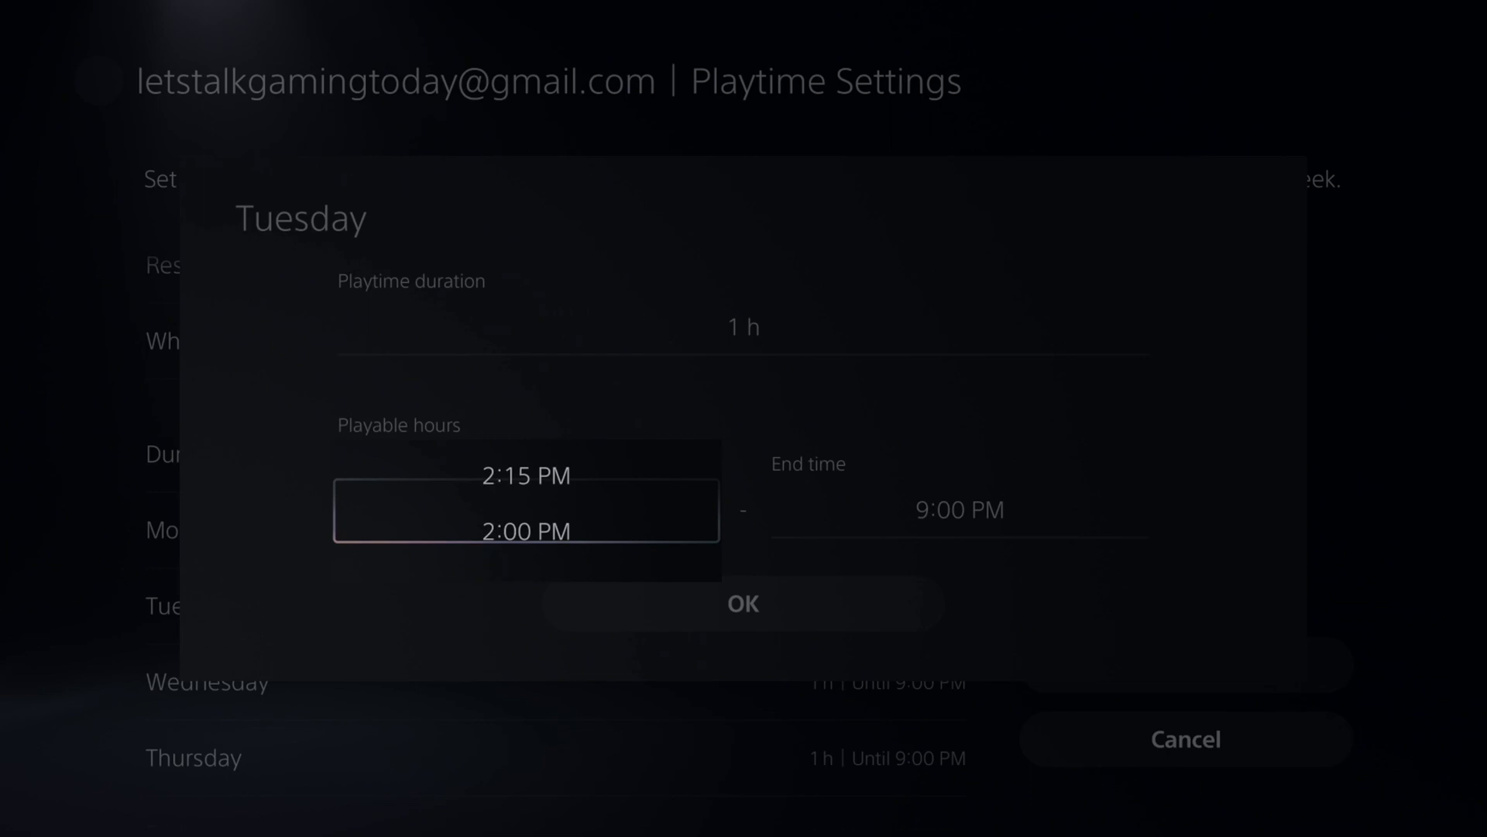
key(Return)
key(Right)
key(Return)
key(Down)
key(Return)
key(Down)
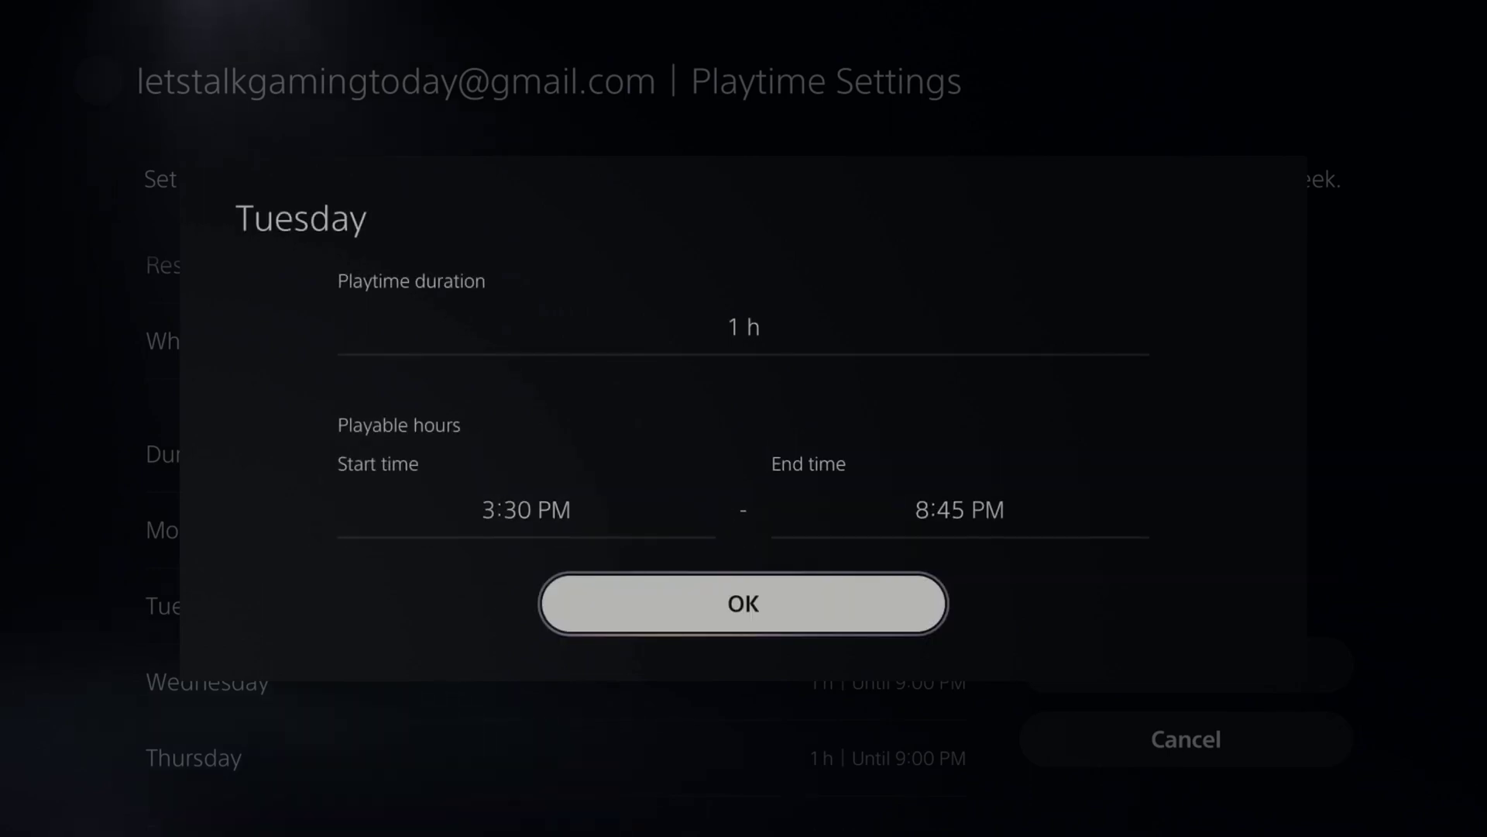
Set Tuesday's playtime duration to 3 h, apply it, and back out of Playtime Settings.
key(Up)
key(Up)
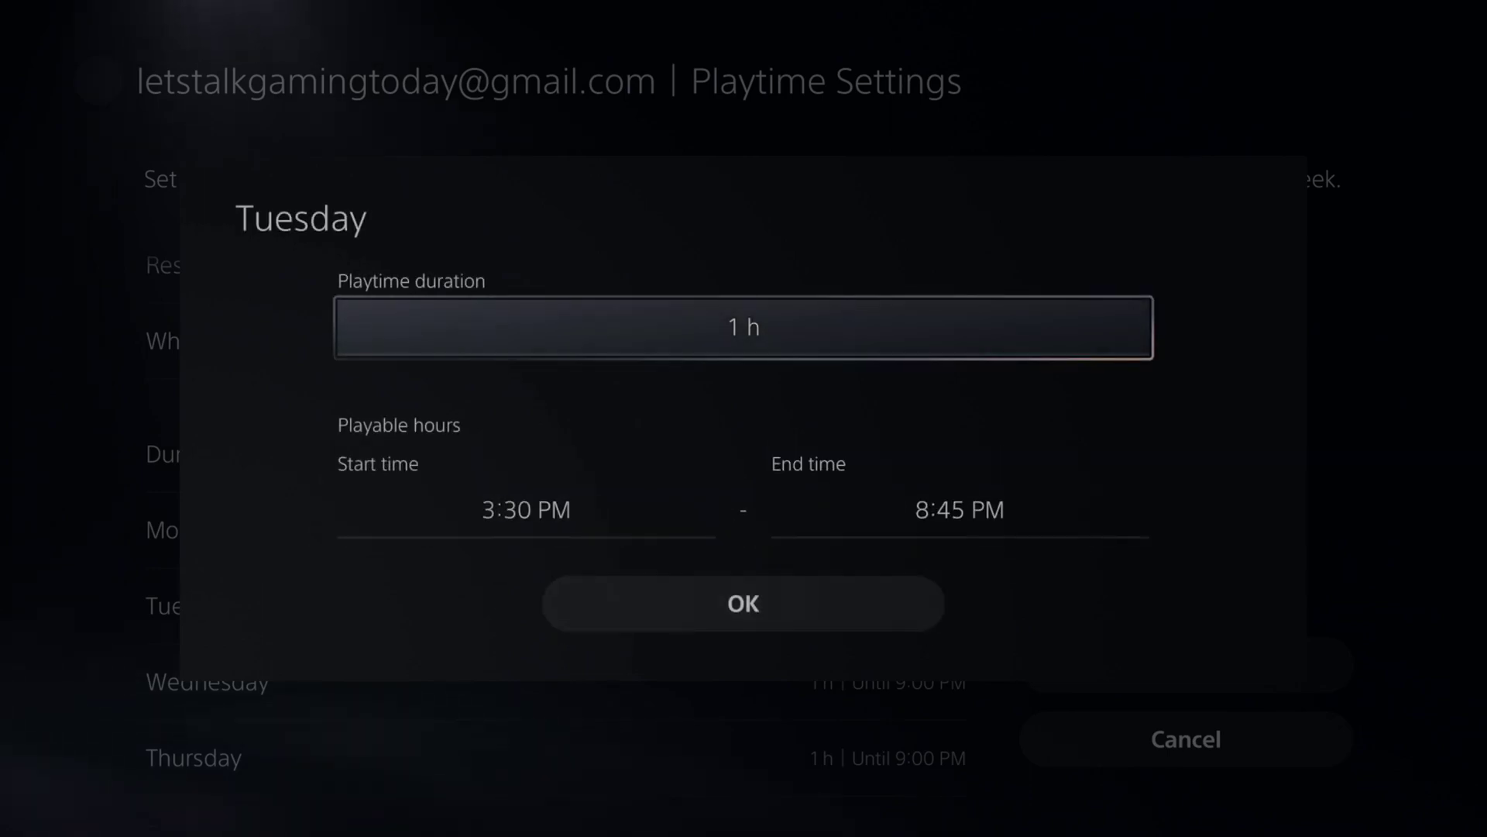
key(Return)
key(Up)
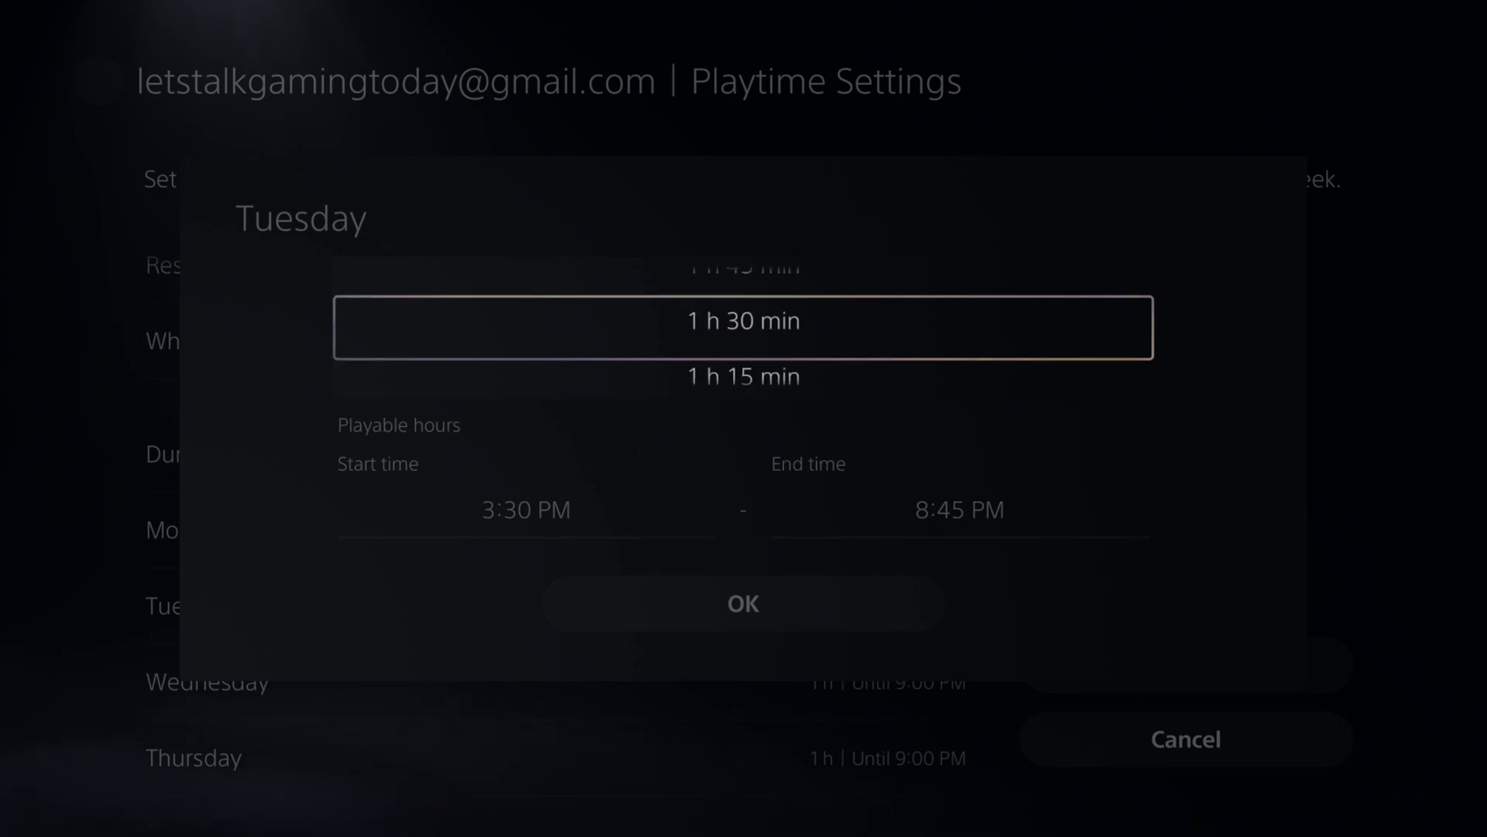
key(Up)
key(Up)
key(Up)
key(Up)
key(Up)
key(Up)
key(Up)
key(Up)
key(Up)
key(Up)
key(Up)
key(Up)
key(Up)
key(Up)
key(Up)
key(Up)
key(Up)
key(Up)
key(Up)
key(Up)
key(Down)
key(Down)
key(Down)
key(Down)
key(Down)
key(Down)
key(Down)
key(Down)
key(Down)
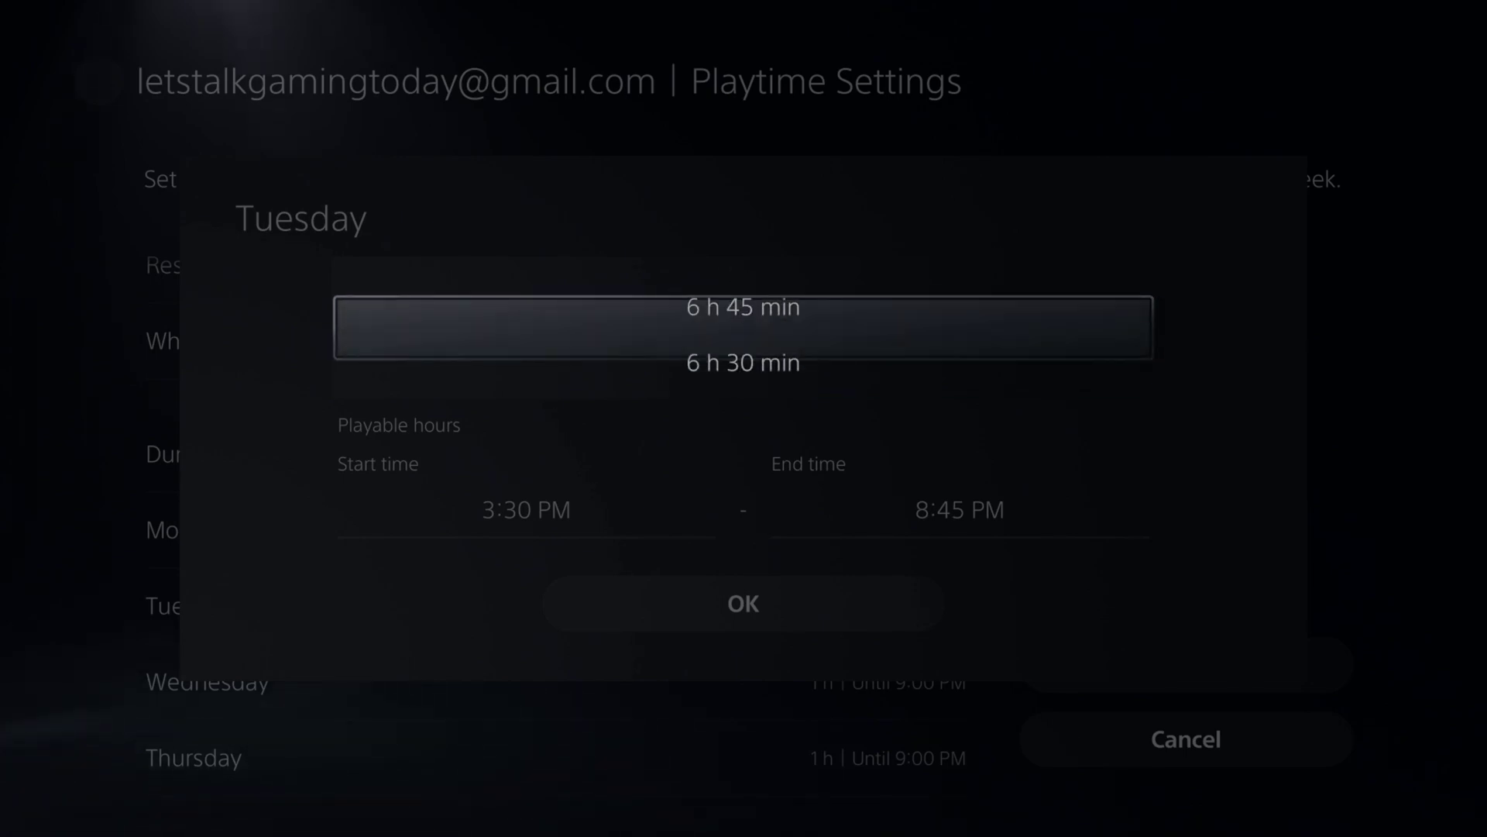
key(Down)
key(Down)
key(Down)
key(Down)
key(Down)
key(Down)
key(Down)
key(Down)
key(Down)
key(Down)
key(Down)
key(Down)
key(Down)
key(Down)
key(Down)
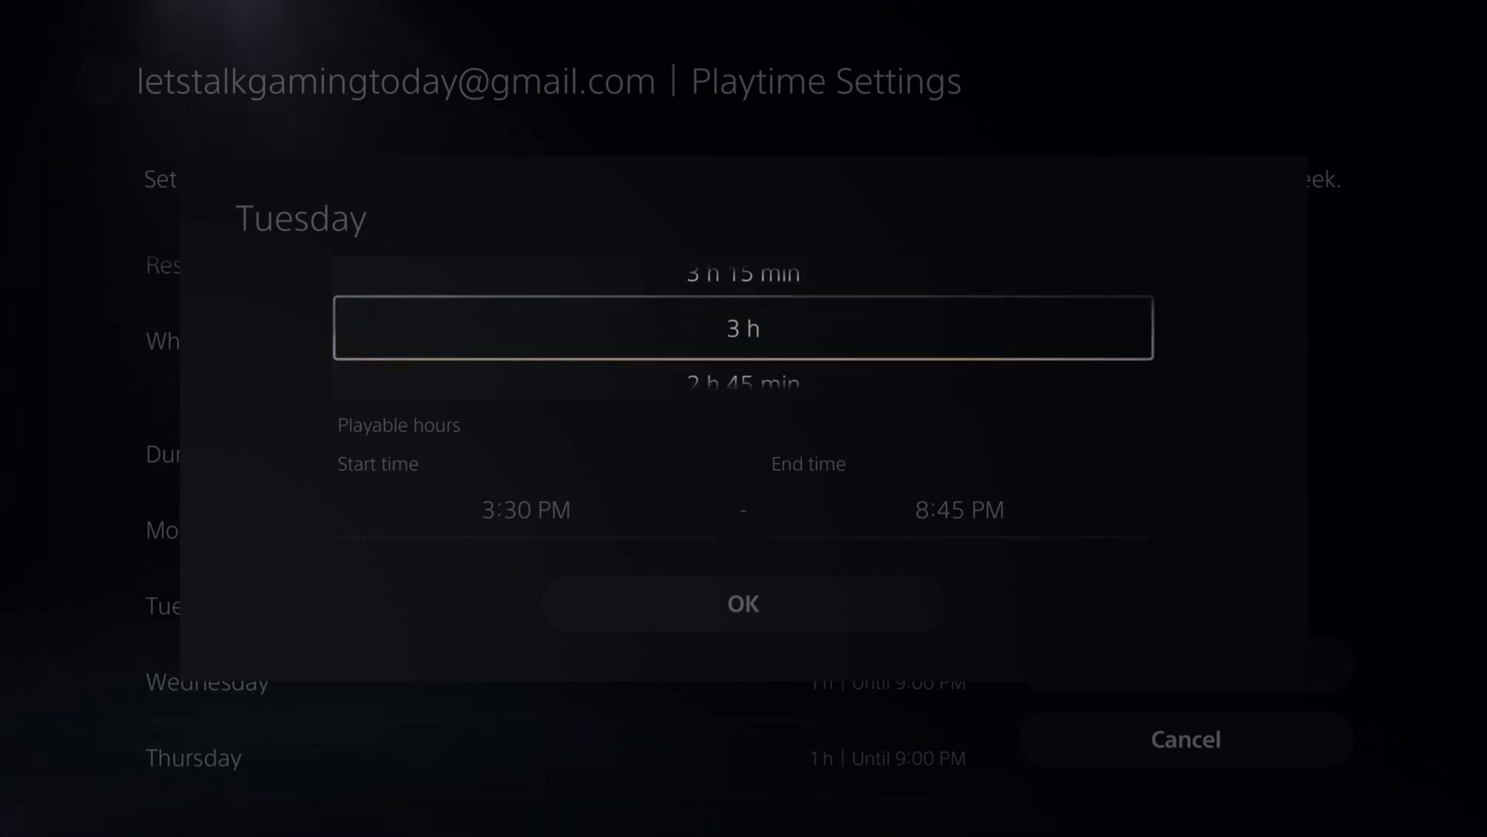
key(Down)
key(Return)
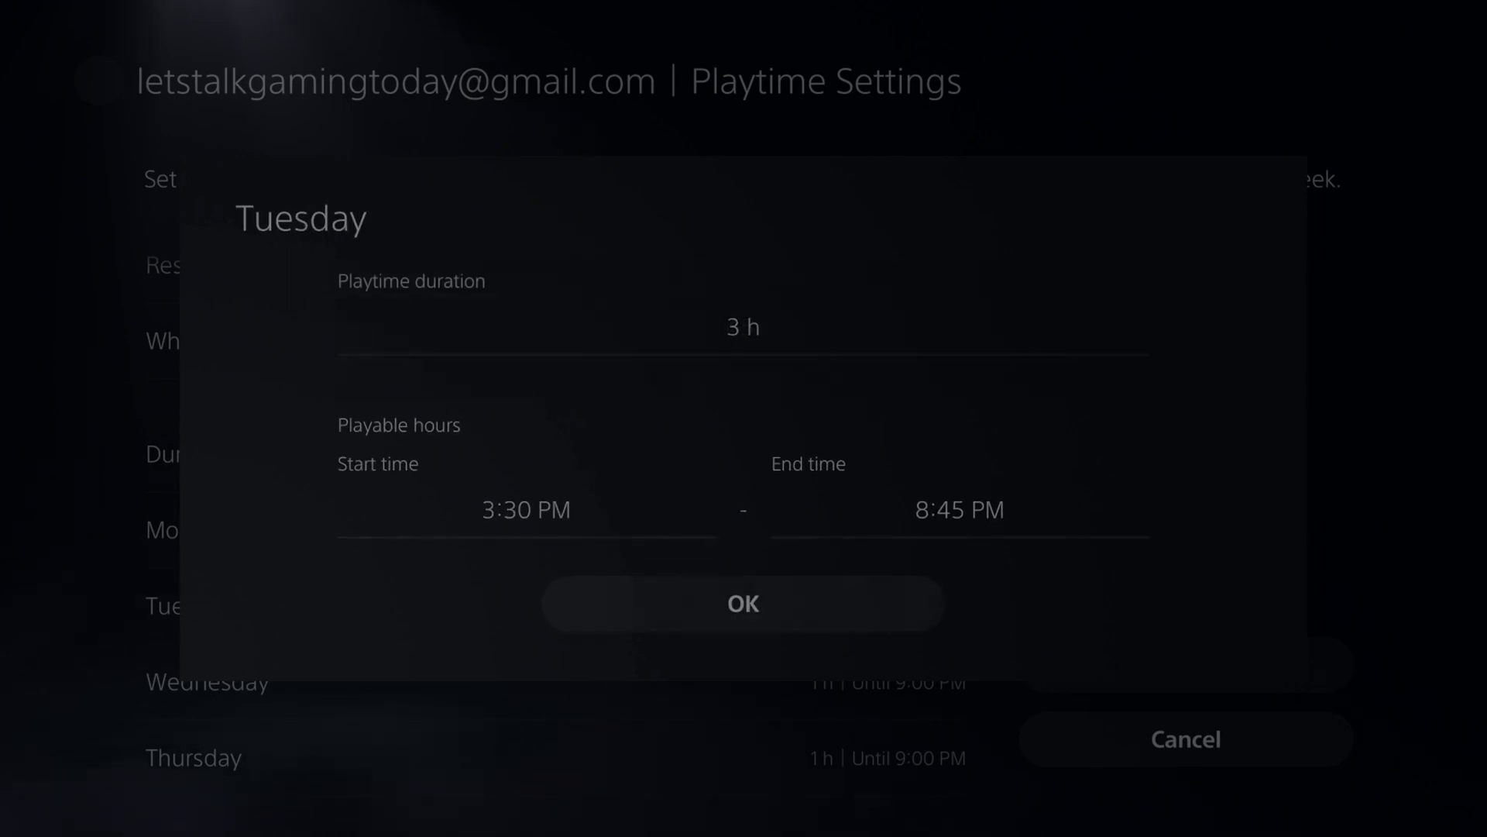
key(Return)
key(Down)
key(Down)
key(Down)
key(Down)
key(Down)
key(Escape)
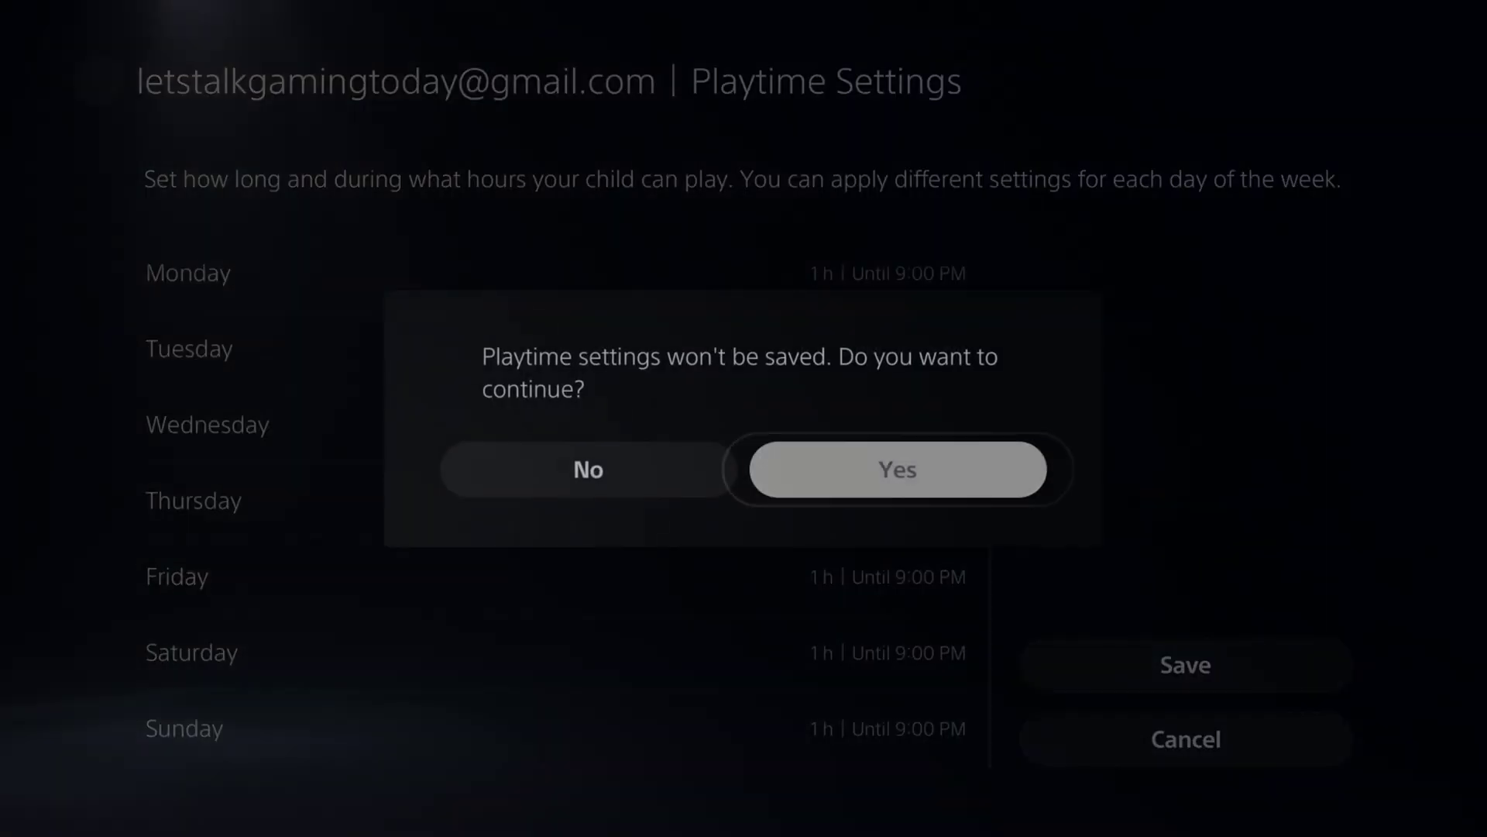
Discard the unsaved playtime changes, keeping Don't Restrict, and open the child's Parental Controls.
key(Return)
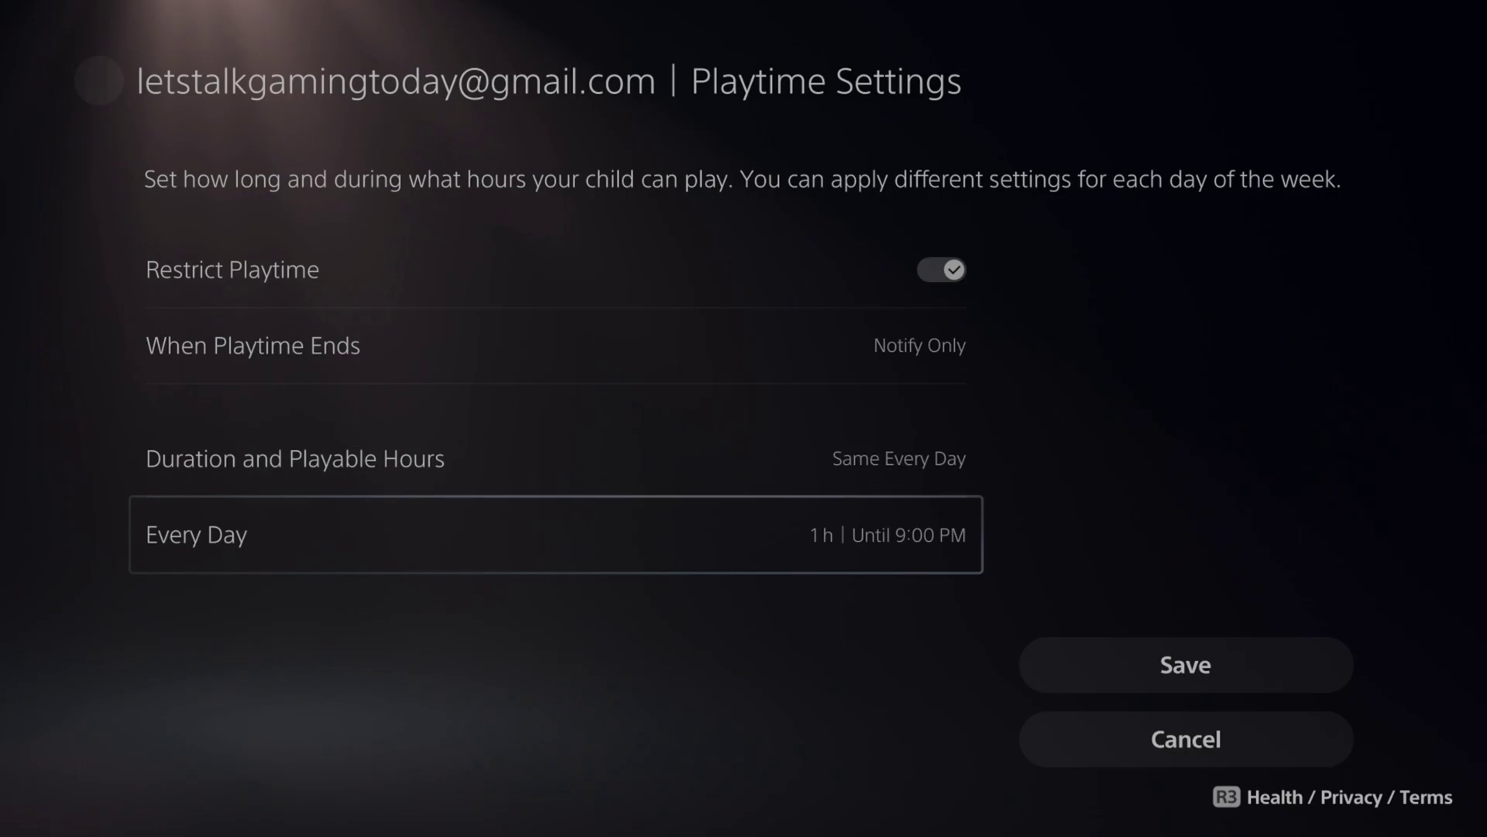
key(Escape)
key(Return)
key(Down)
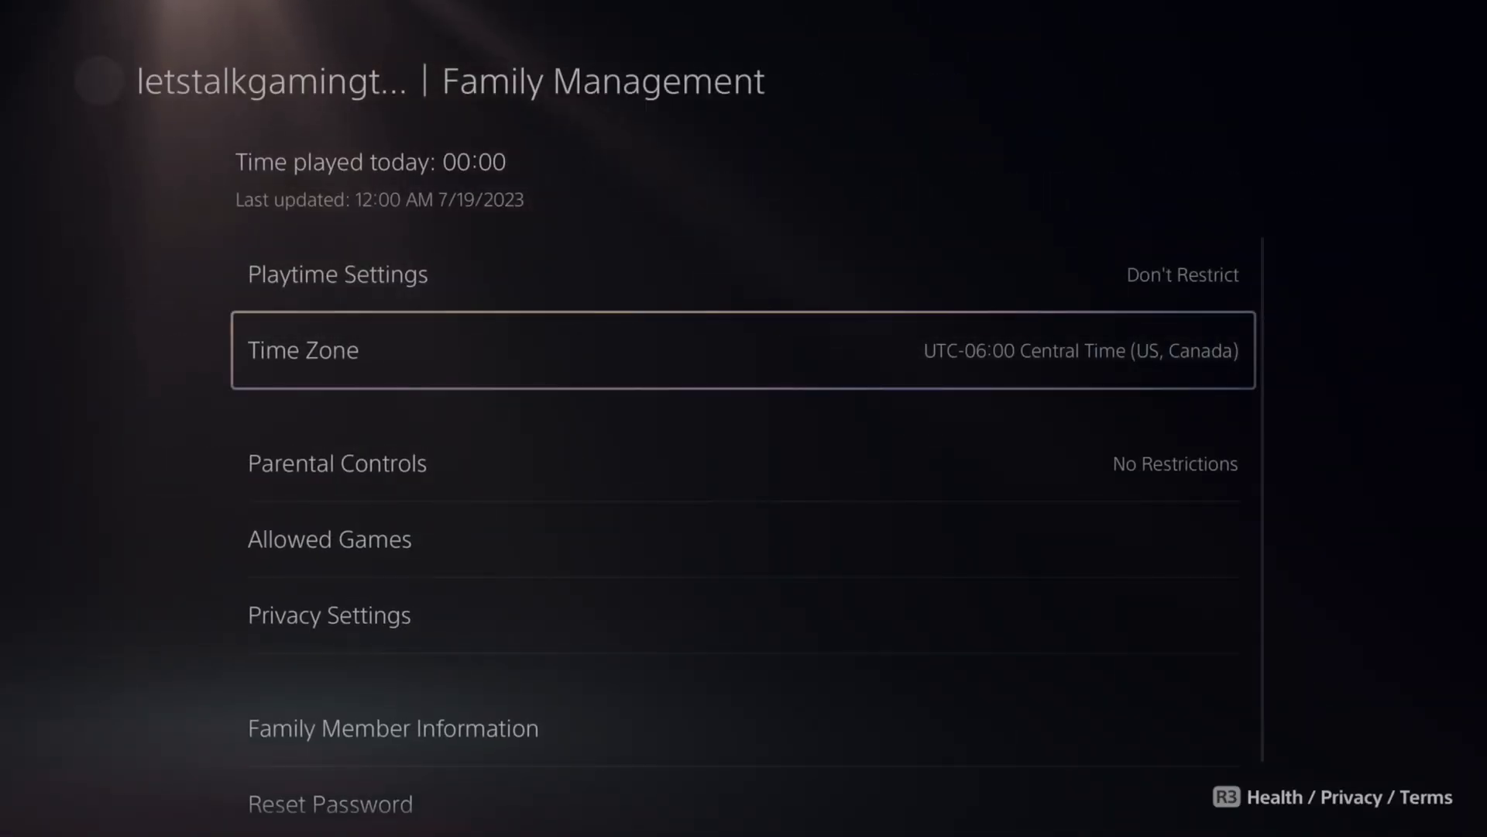
key(Down)
key(Return)
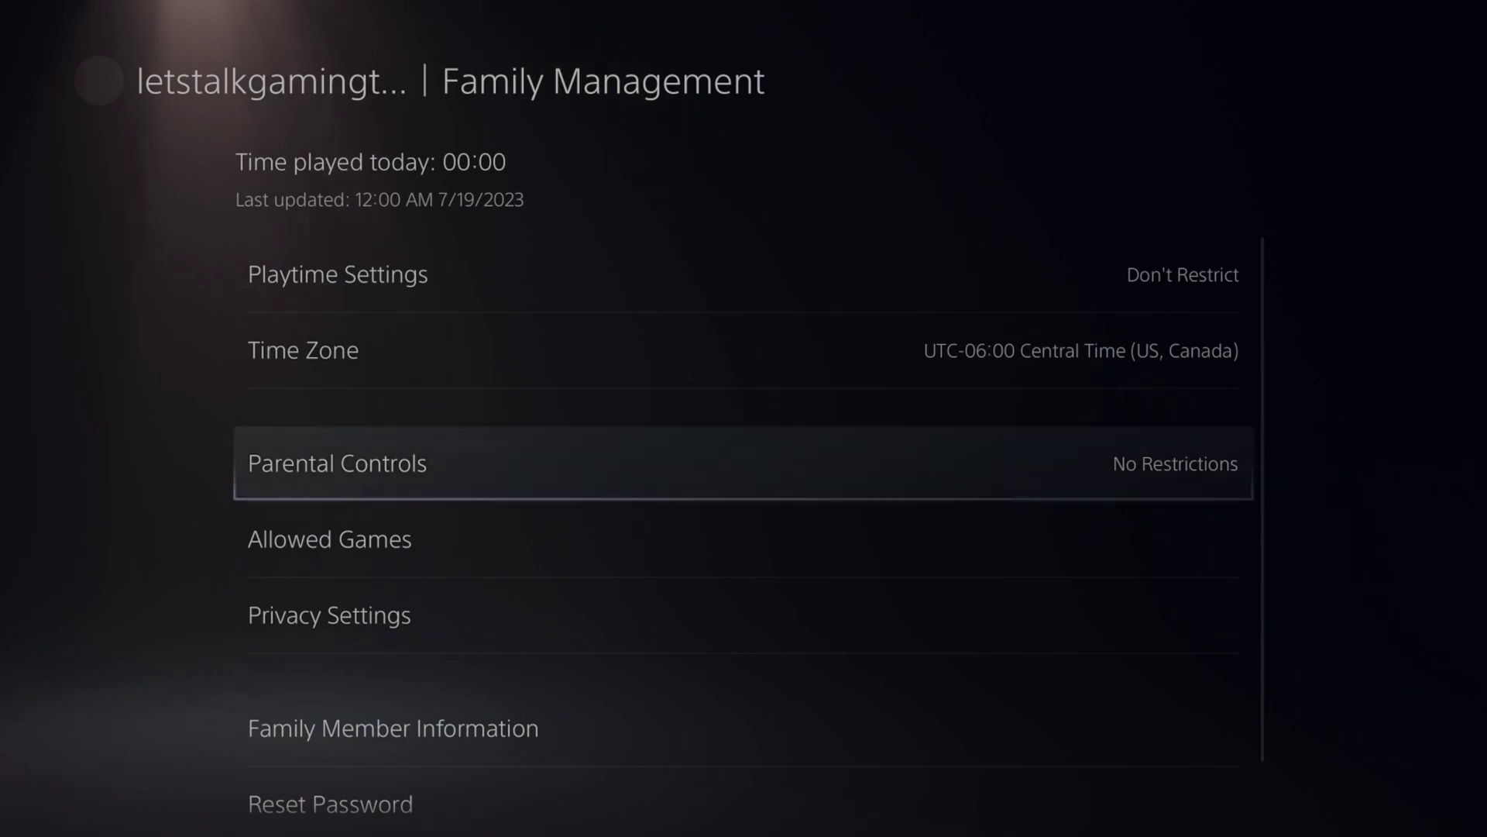
Set the child's Restriction Level to Customize after comparing the preset age levels.
key(Return)
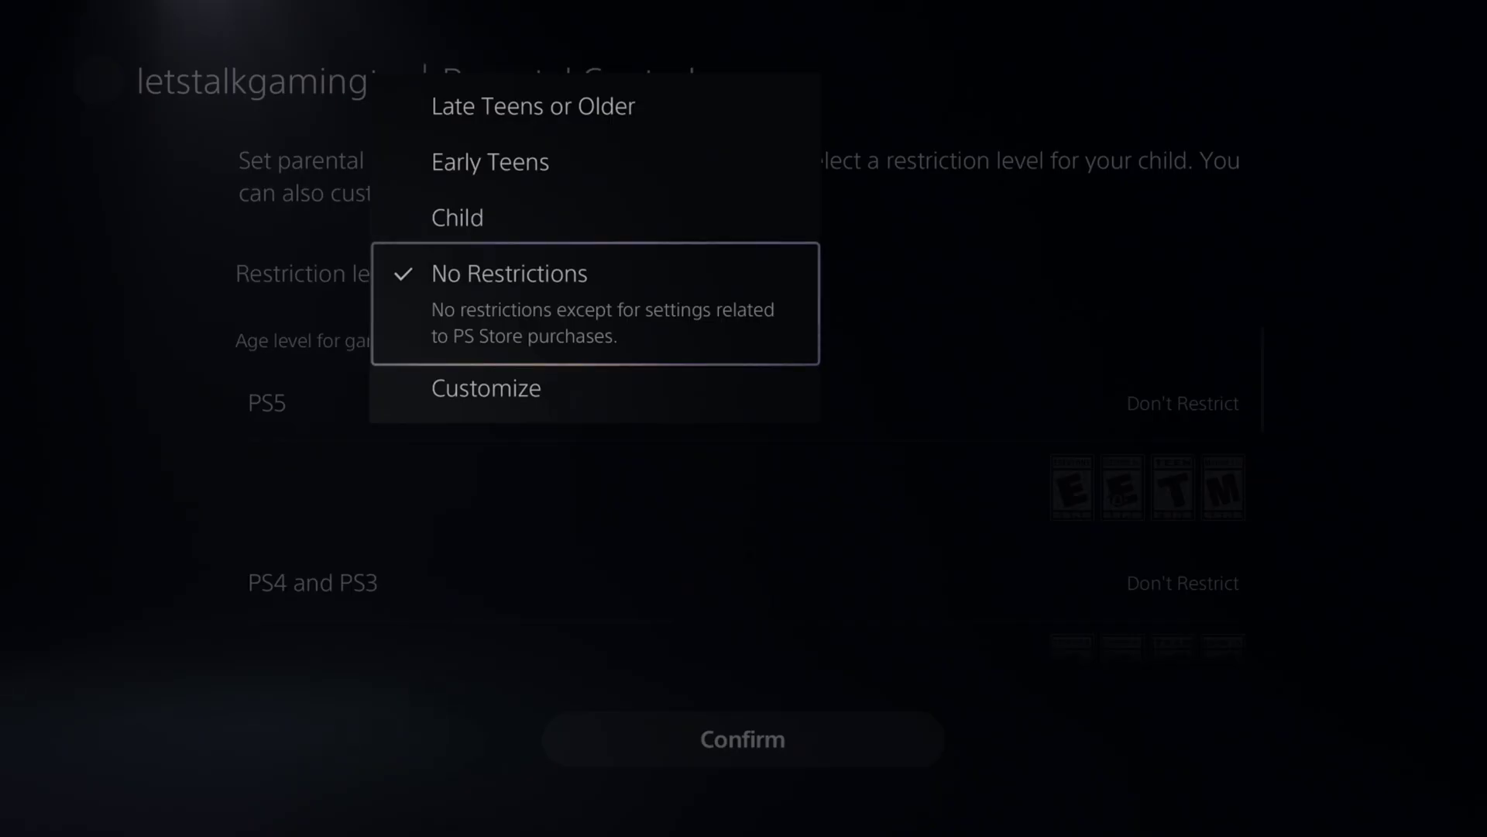
key(Up)
key(Up)
key(Up)
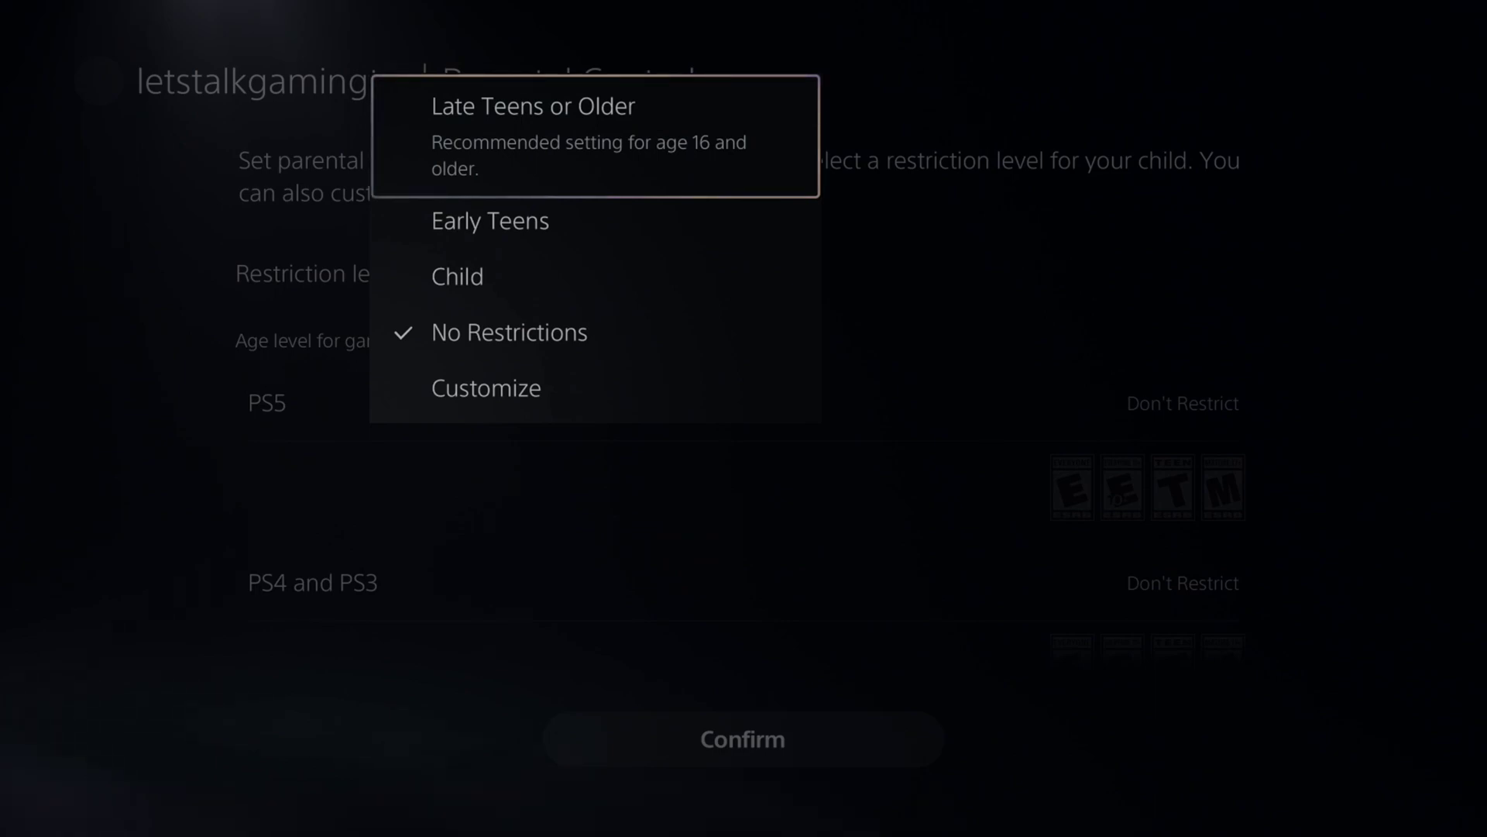
key(Down)
key(Down)
key(Down)
key(Down)
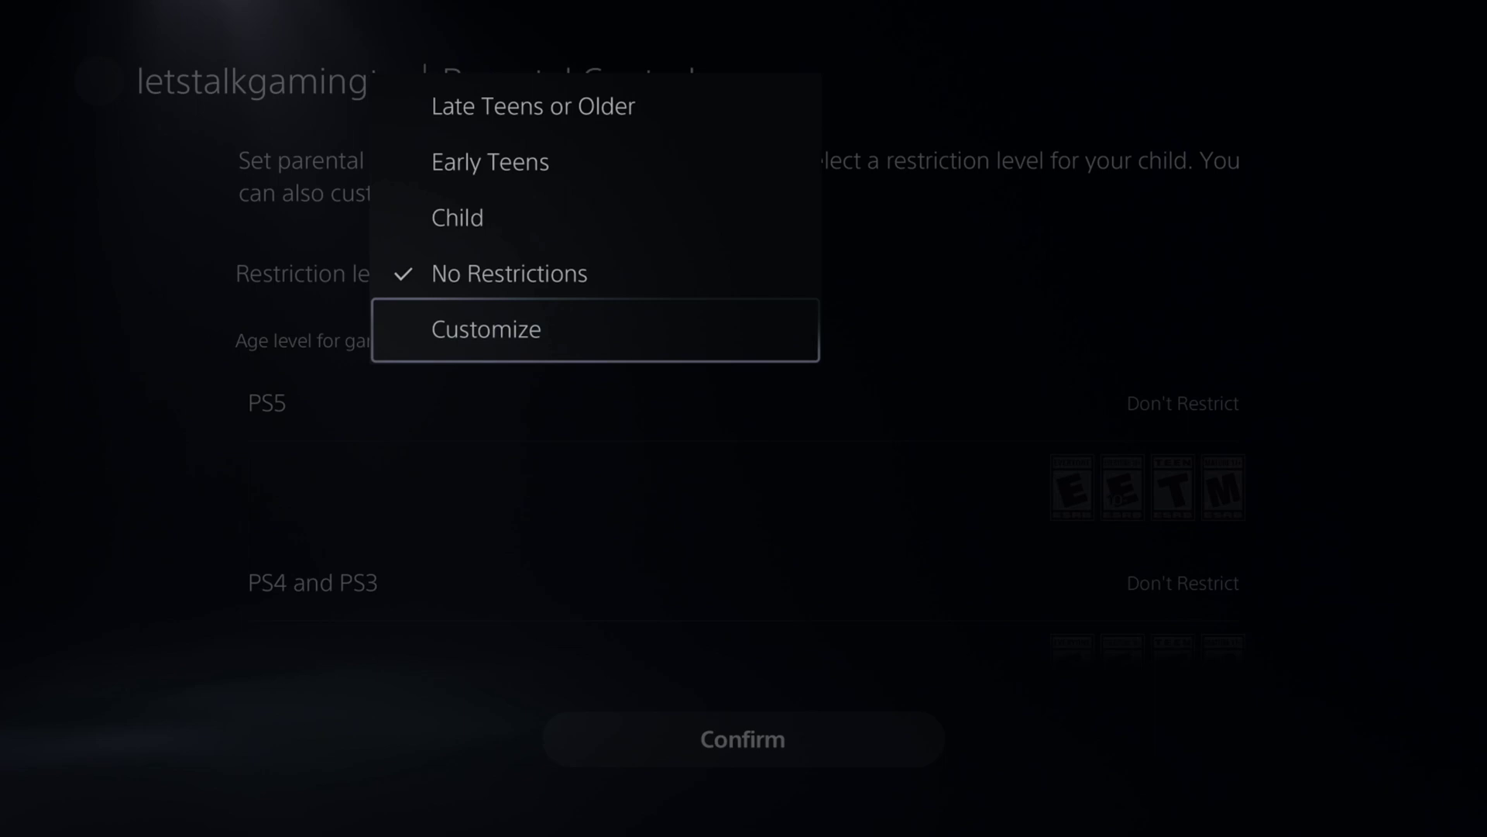
key(Return)
Lower the PS5 games age level to 12 Years Old.
key(Return)
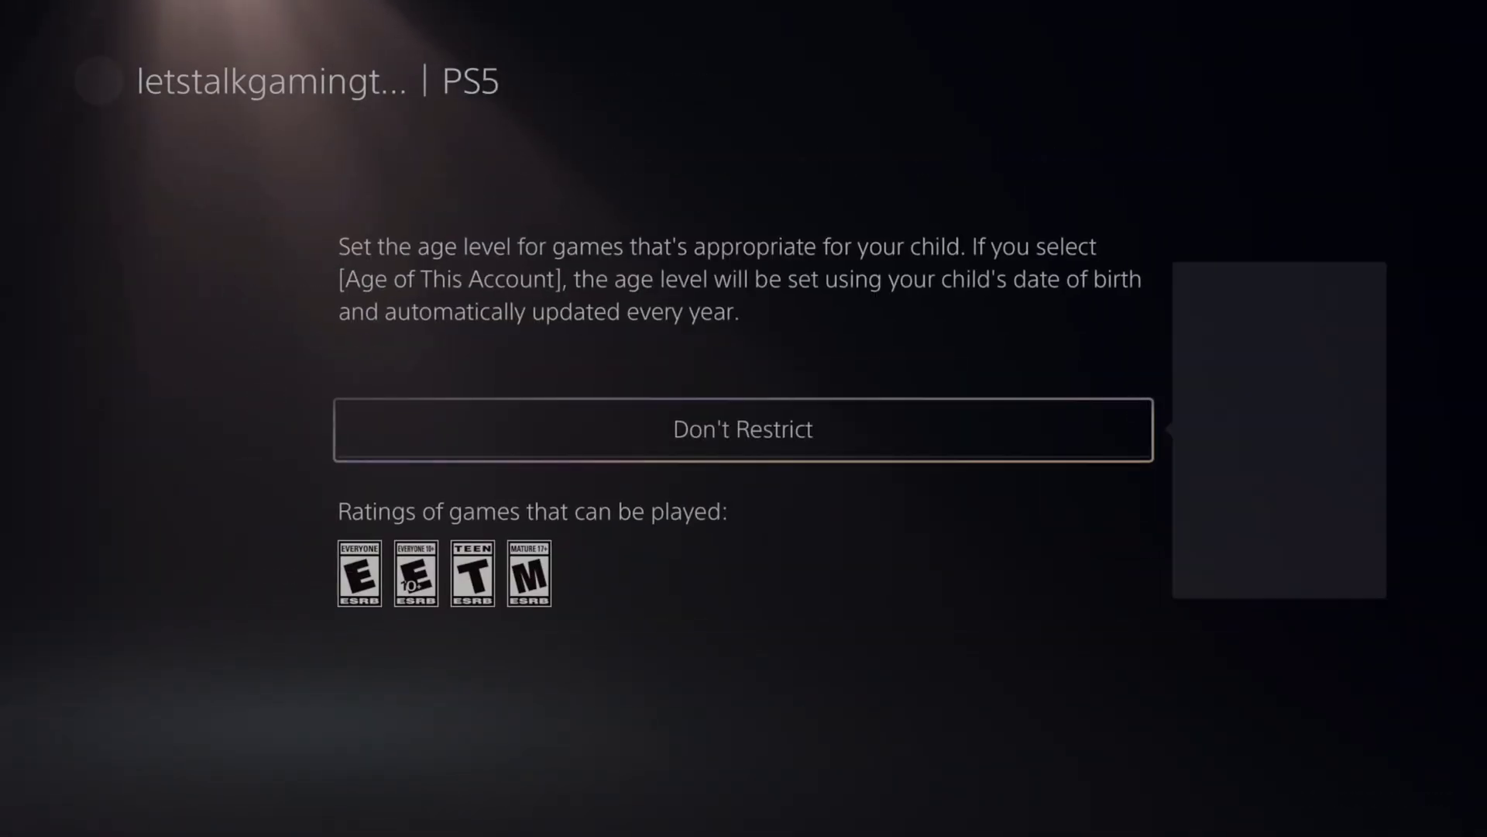
key(Return)
key(Down)
key(Down)
key(Down)
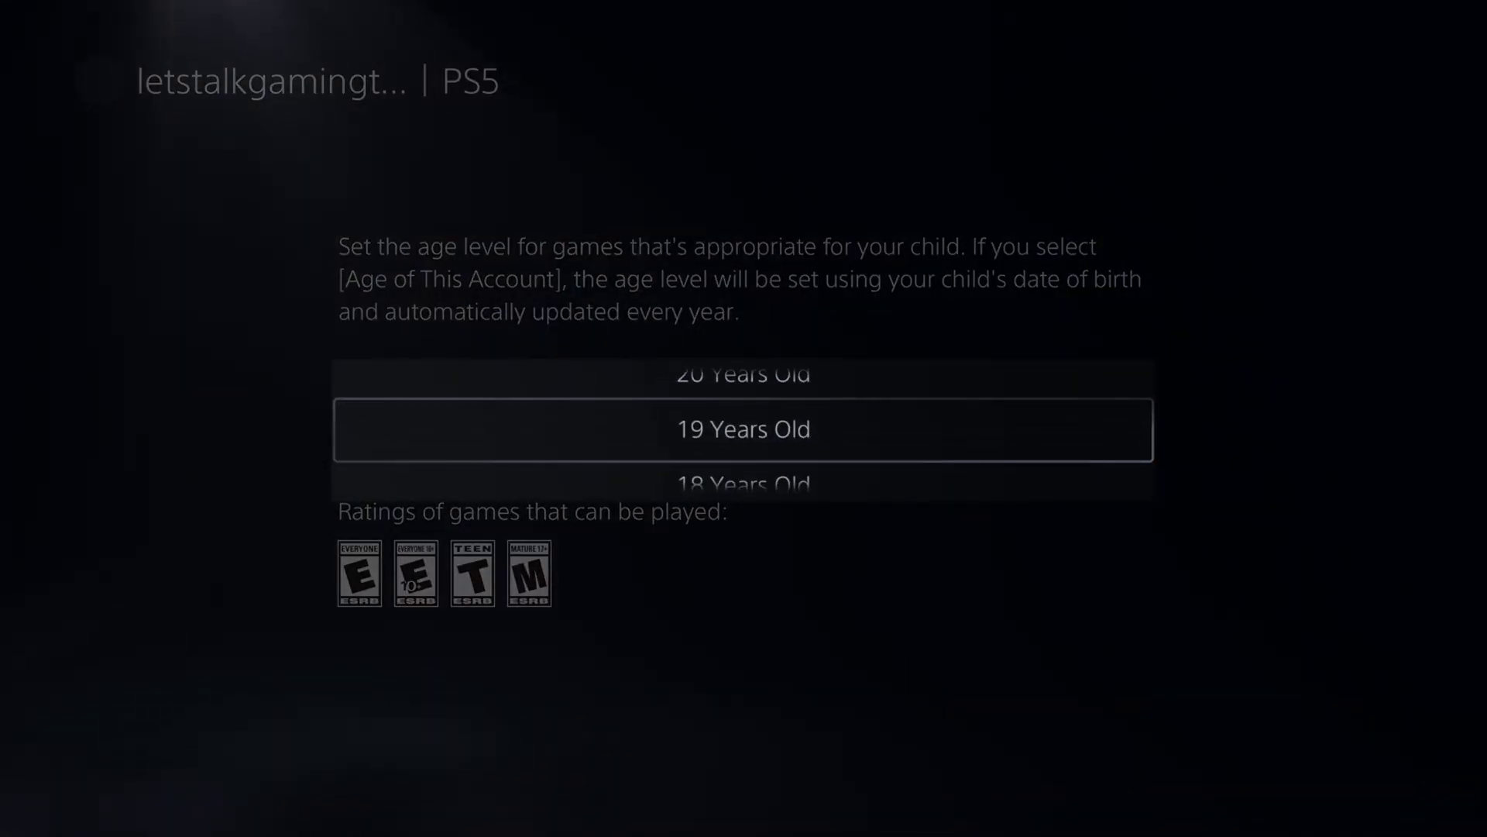
key(Down)
key(Down)
key(Down)
key(Down)
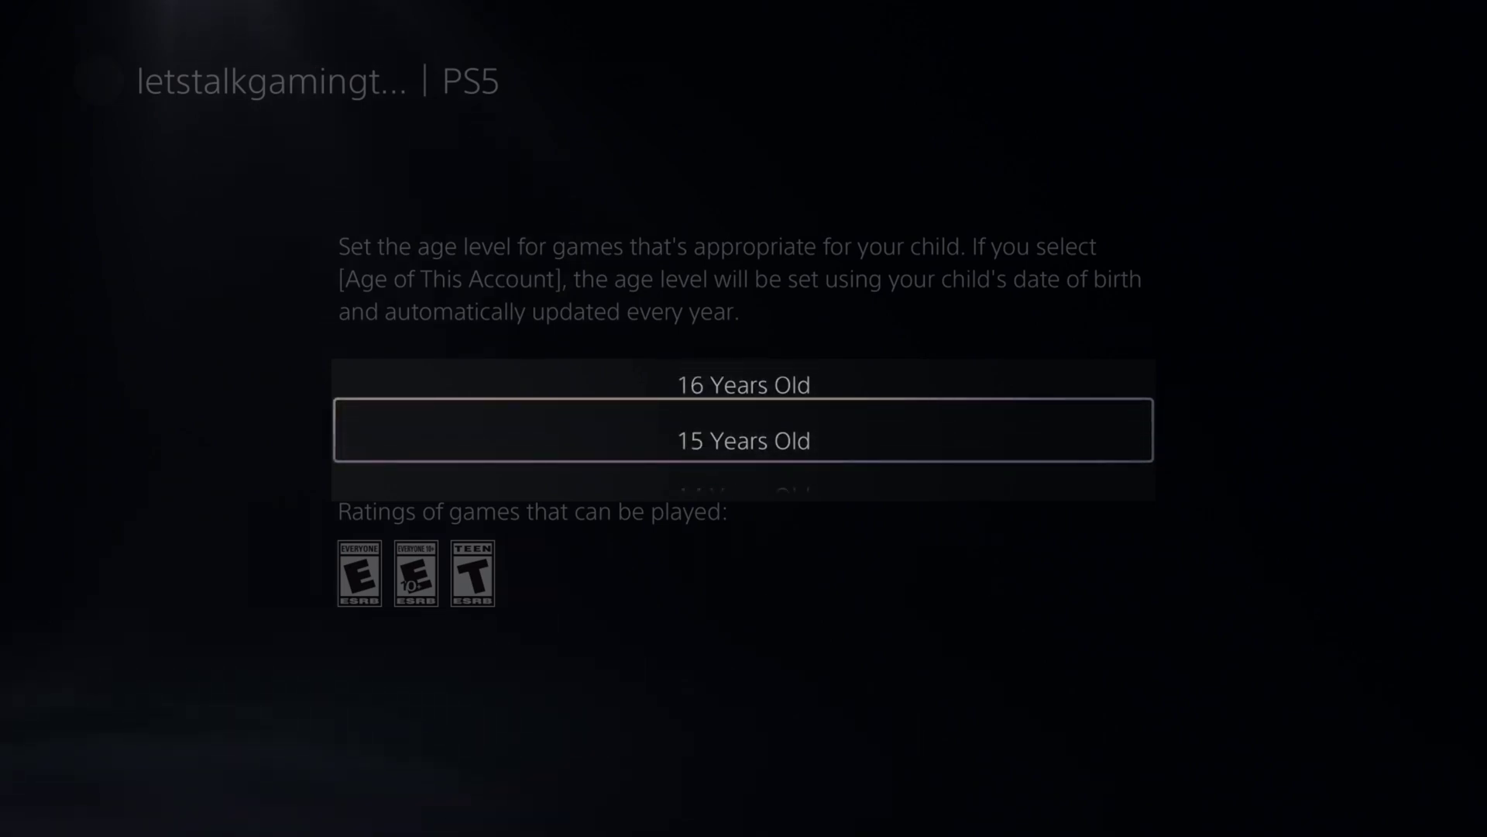
key(Down)
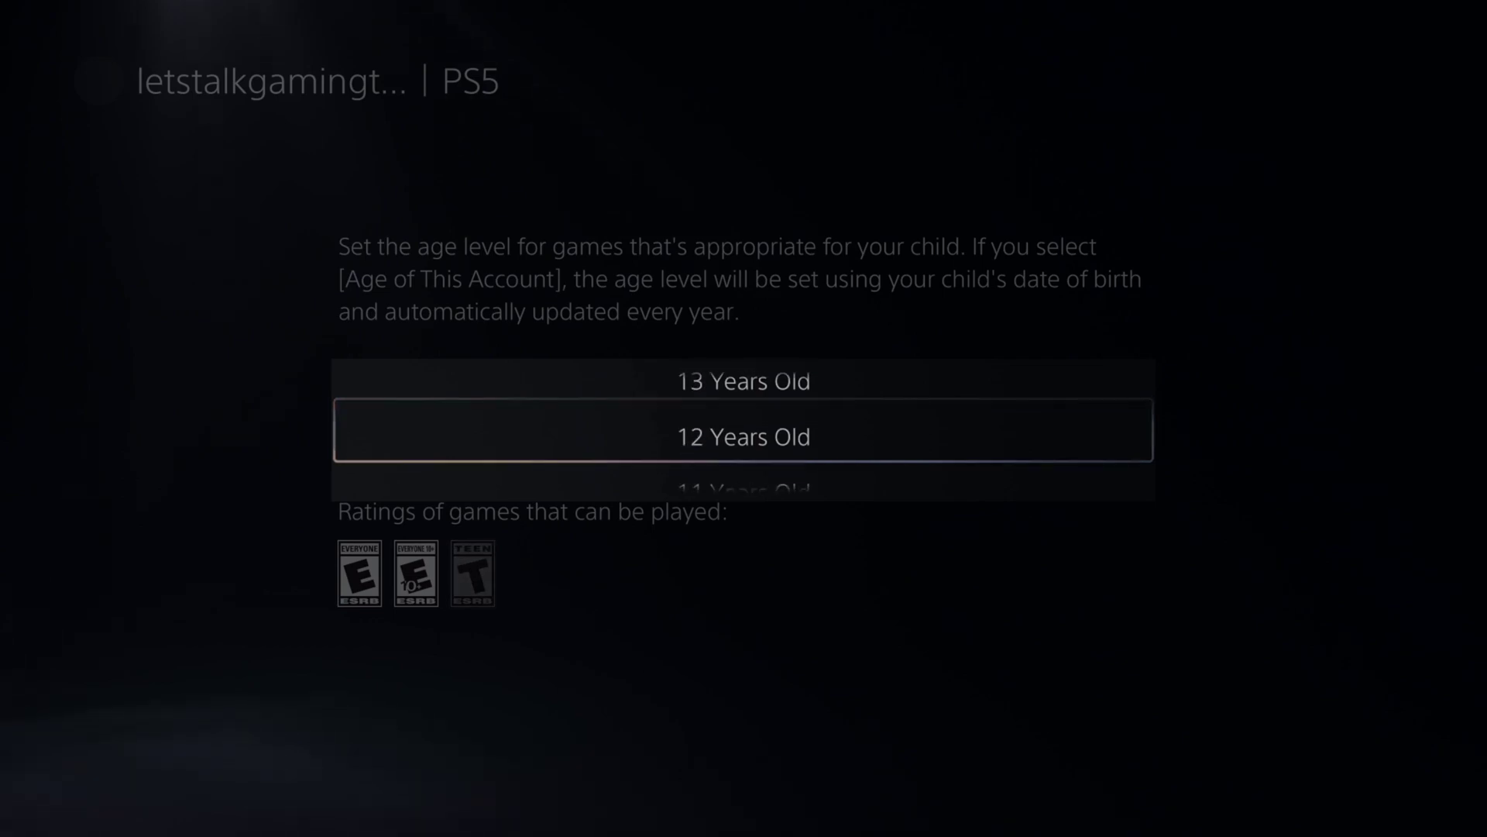
key(Up)
key(Down)
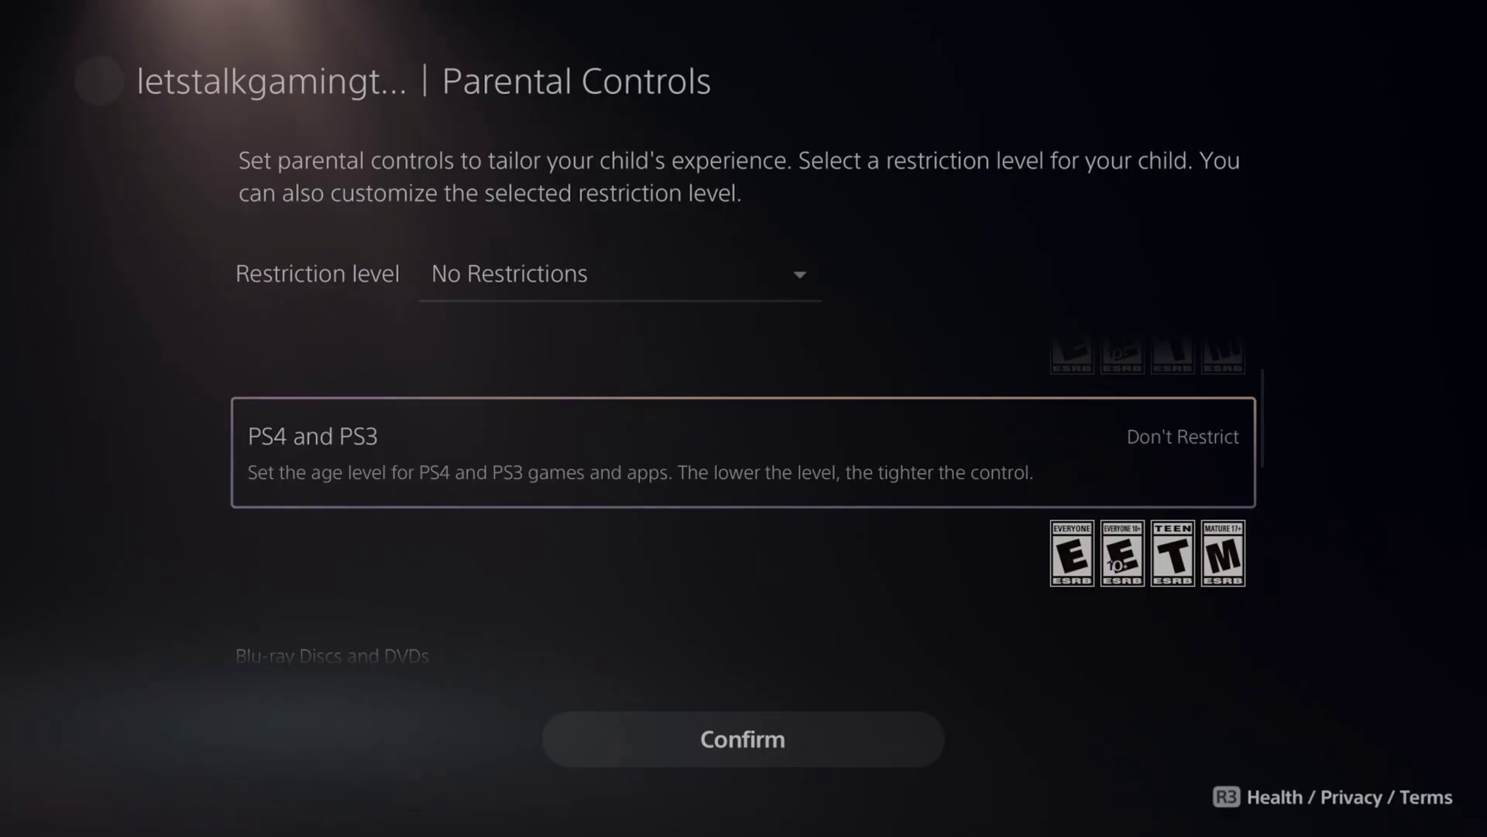
Check the PS4/PS3 age level, then pass Blu-ray and DVD, leaving them at Don't Restrict.
key(Return)
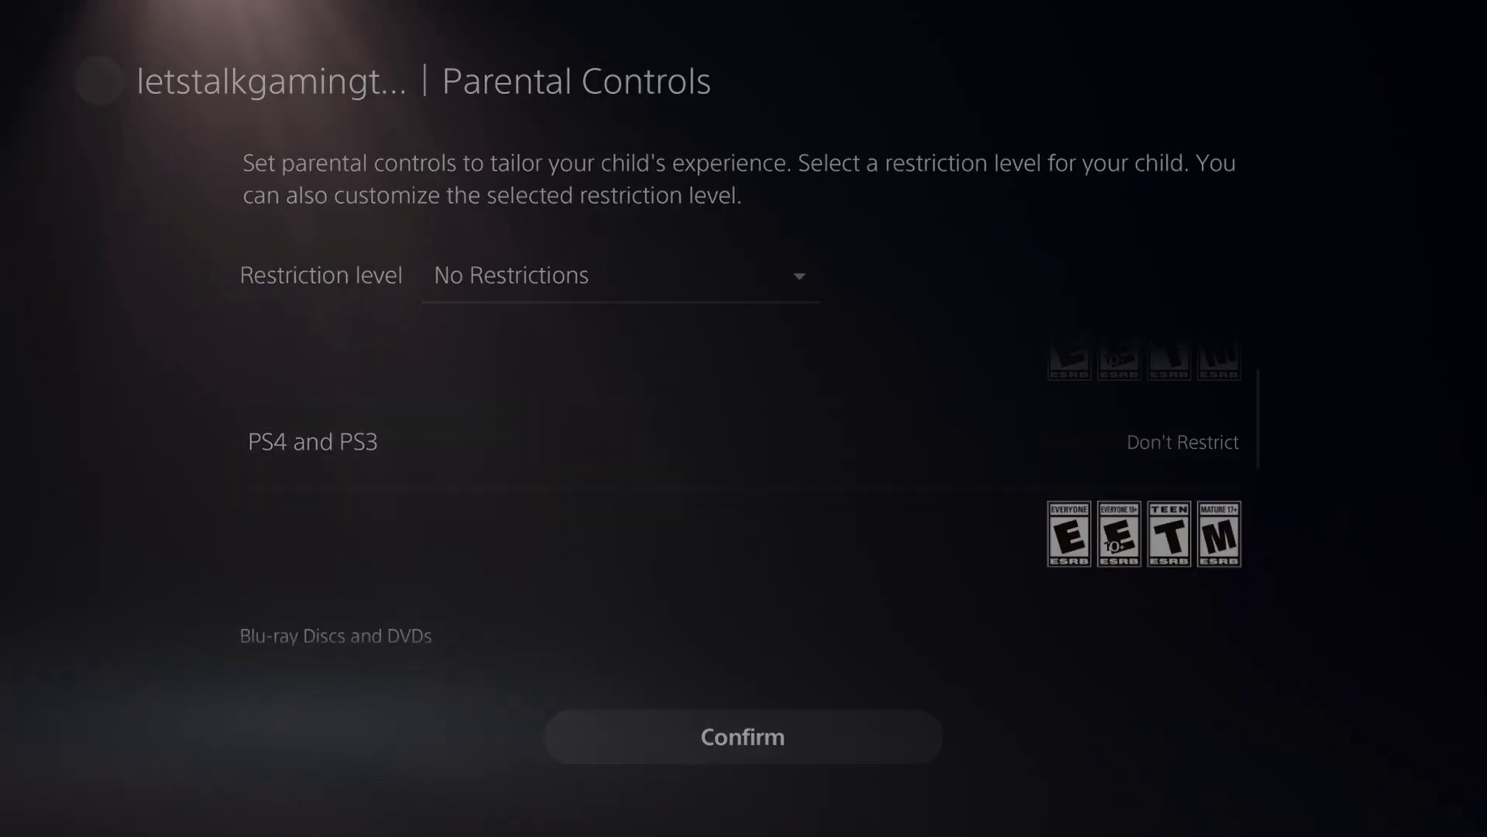
key(Escape)
key(Down)
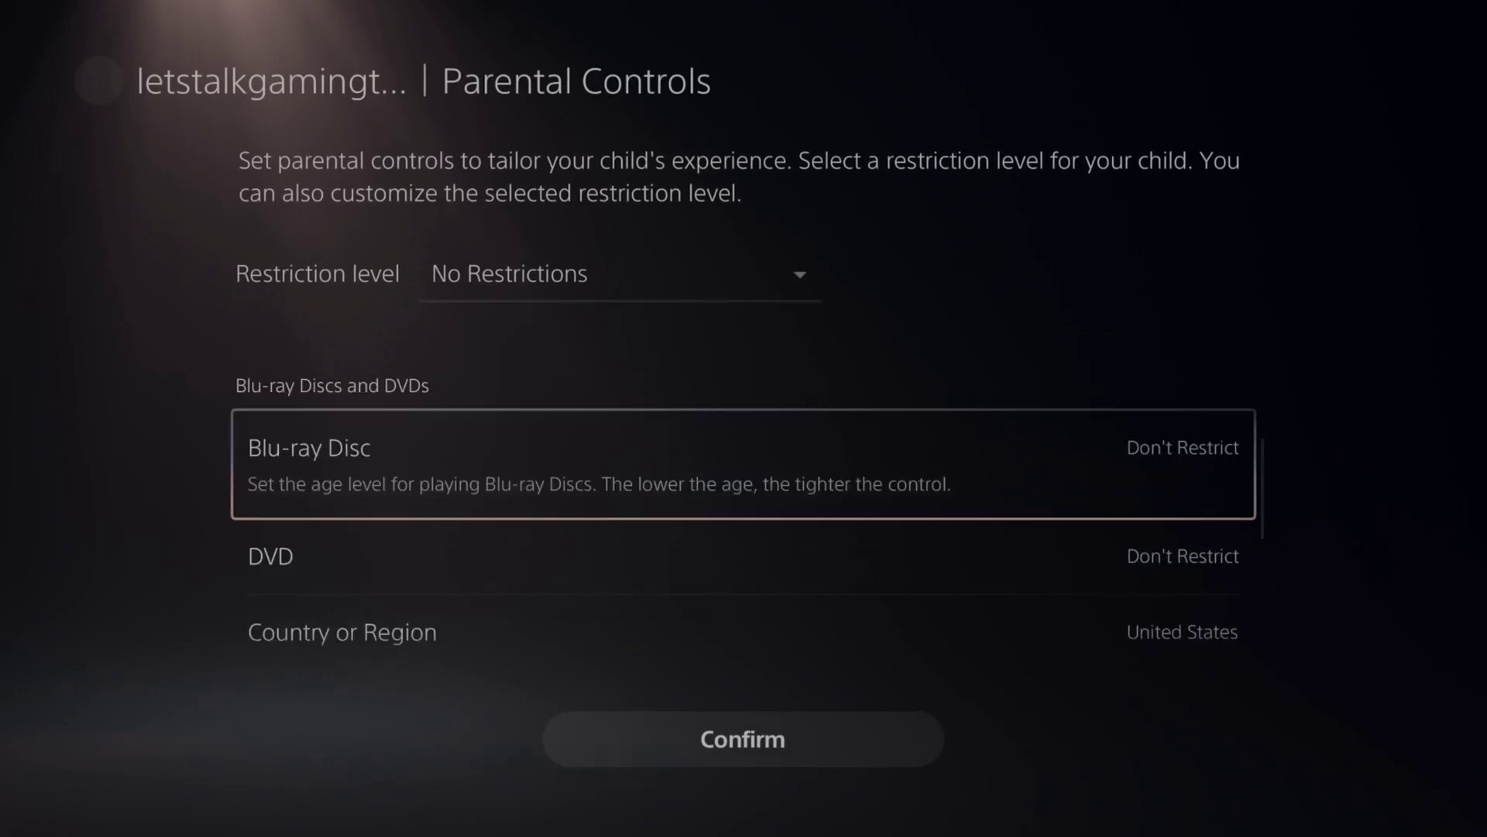
key(Down)
key(Down)
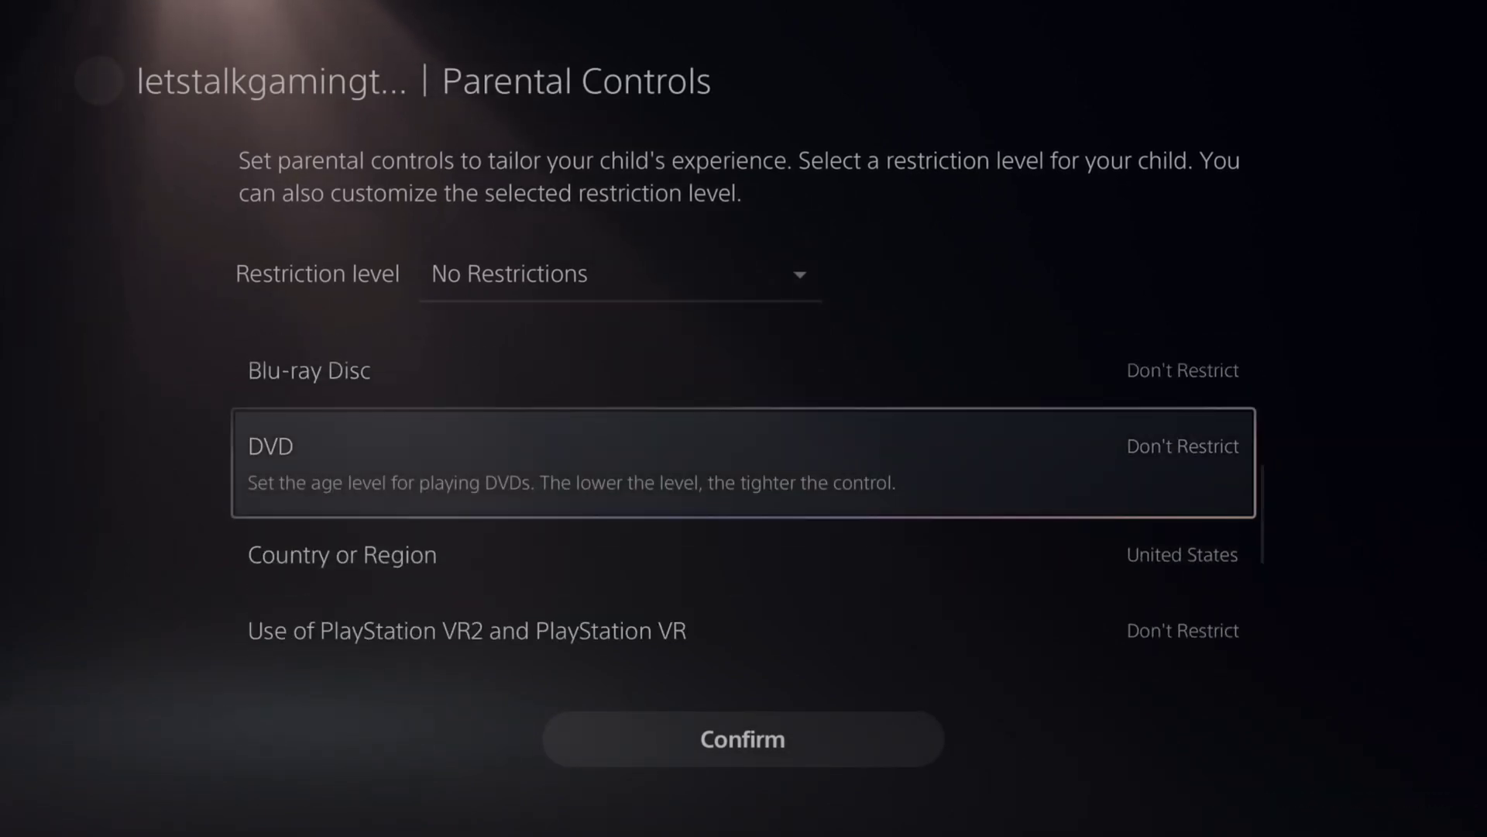
Keep PlayStation VR and Web Browsing set to Don't Restrict.
key(Down)
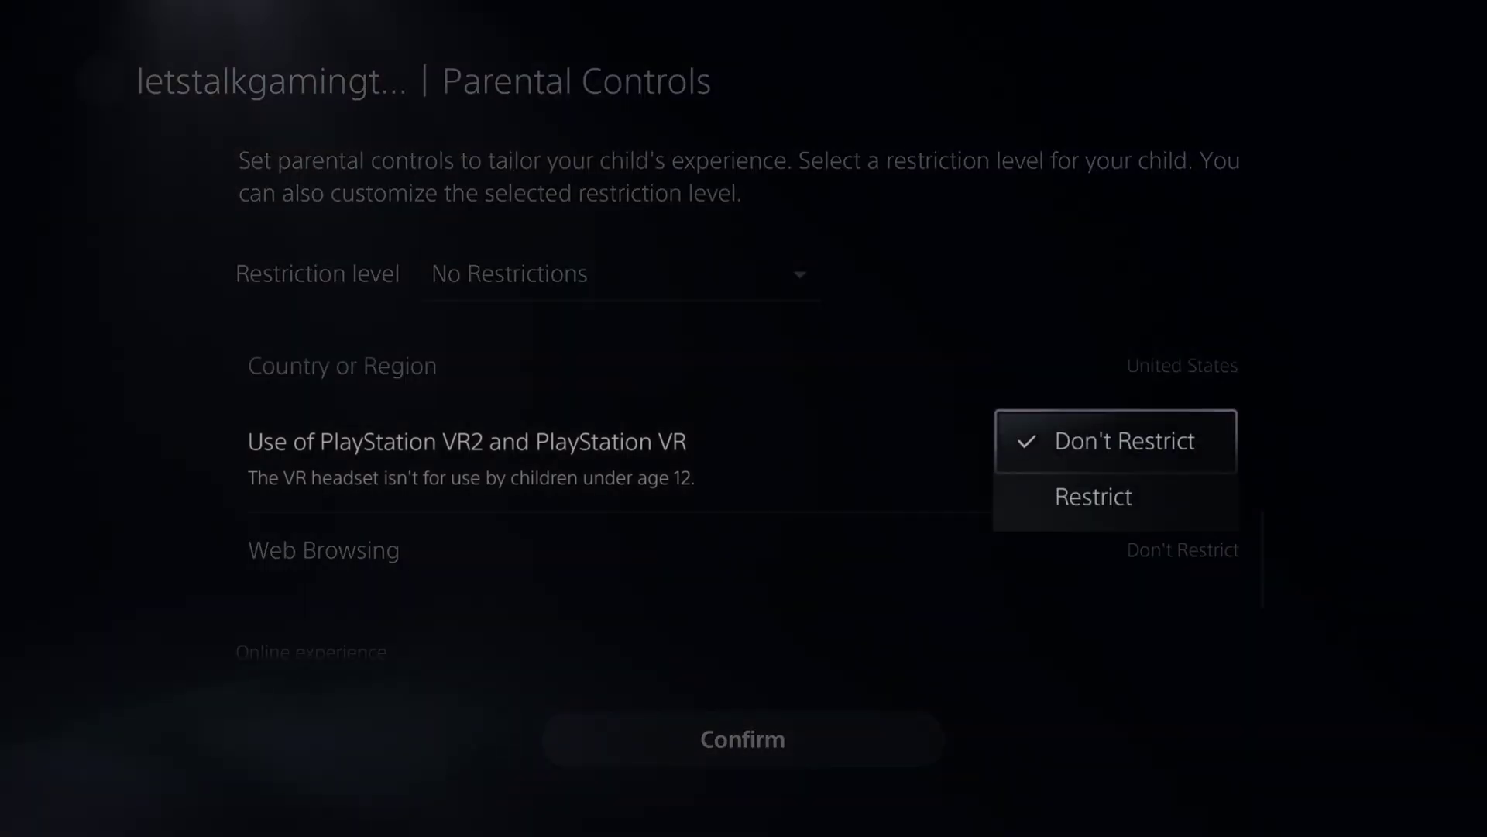
key(Return)
key(Down)
key(Return)
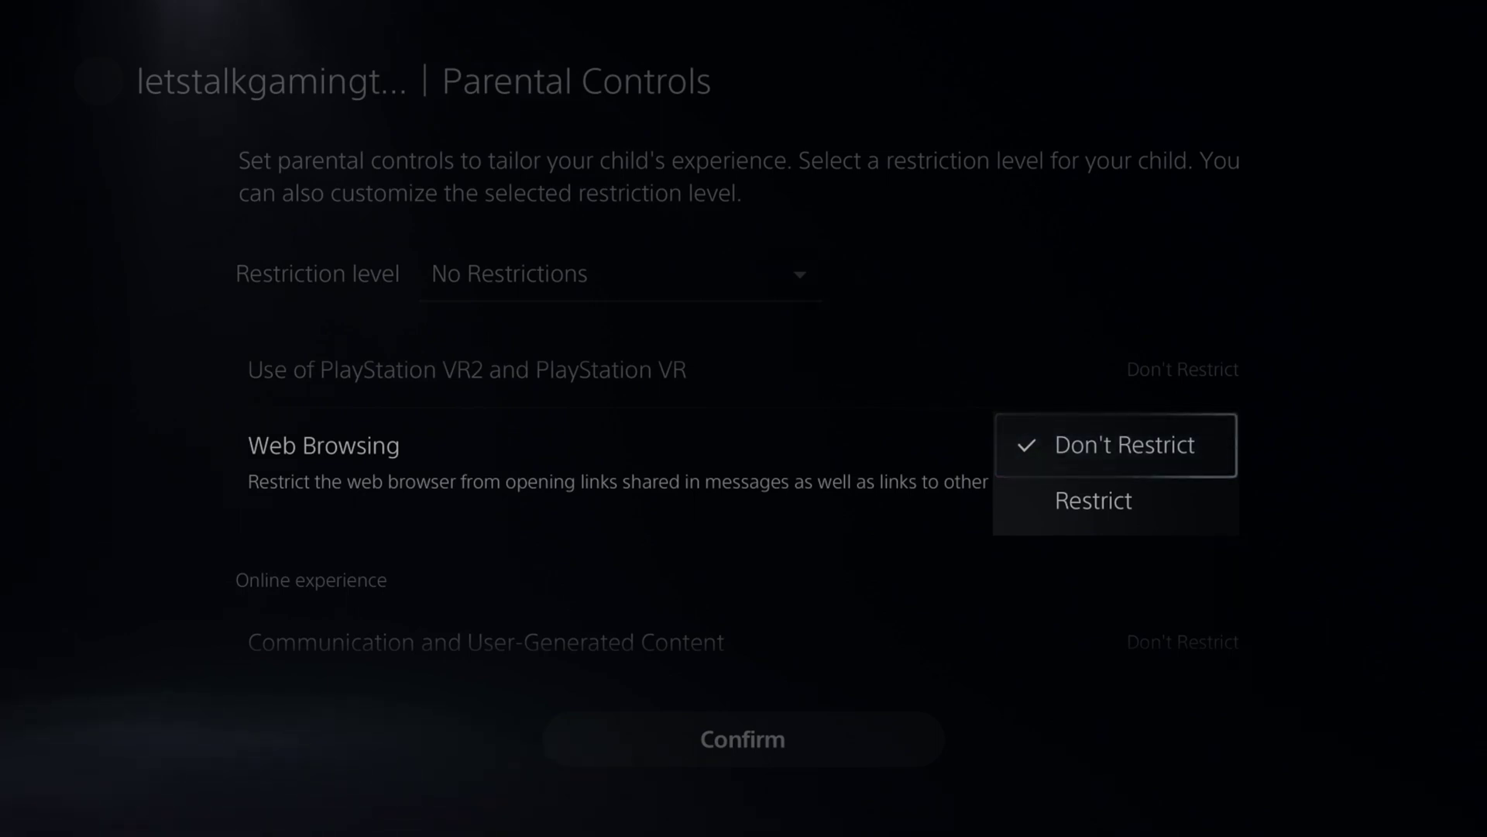
key(Down)
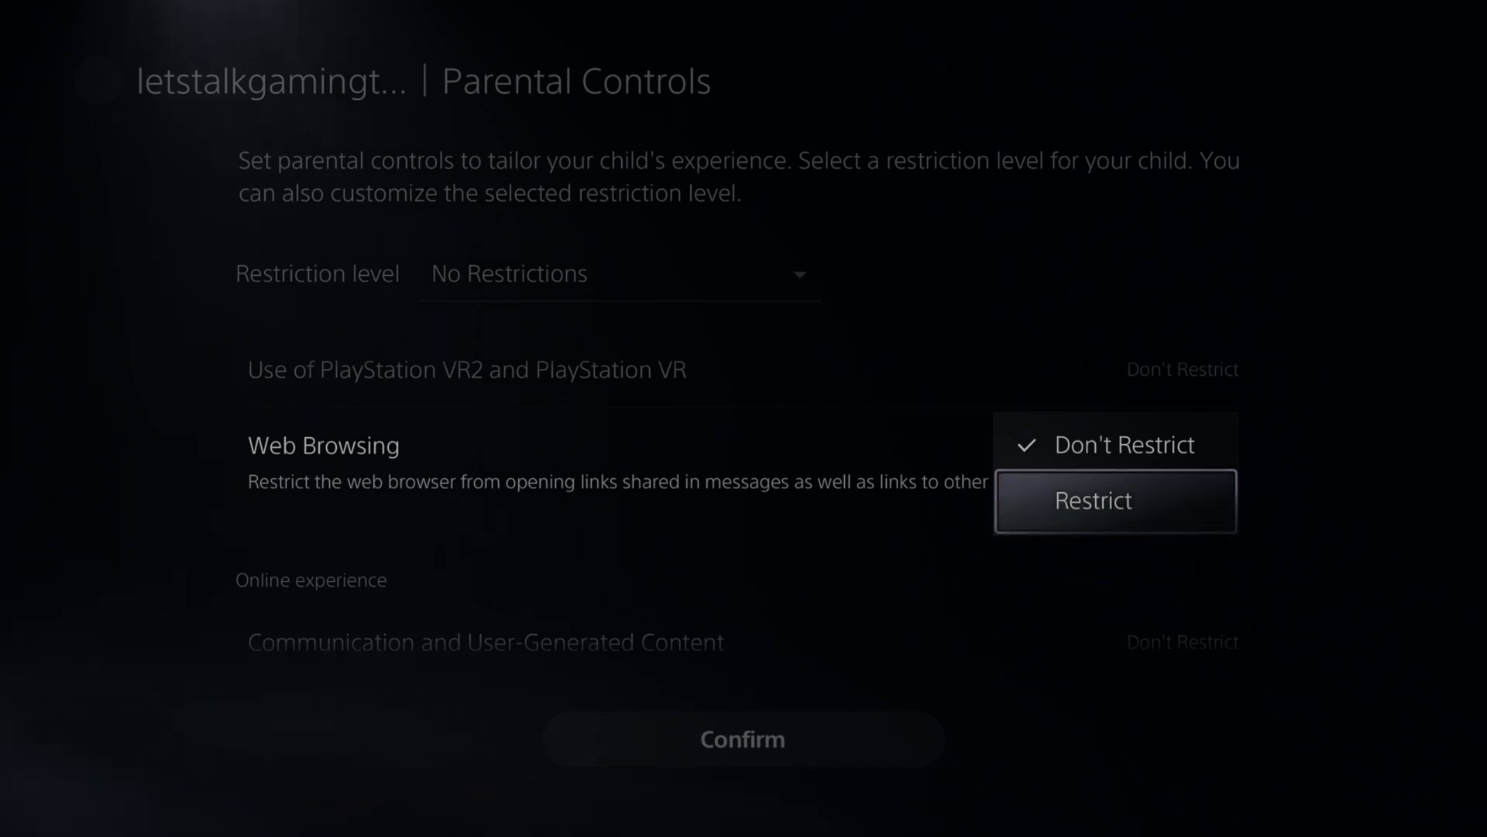
key(Return)
key(Down)
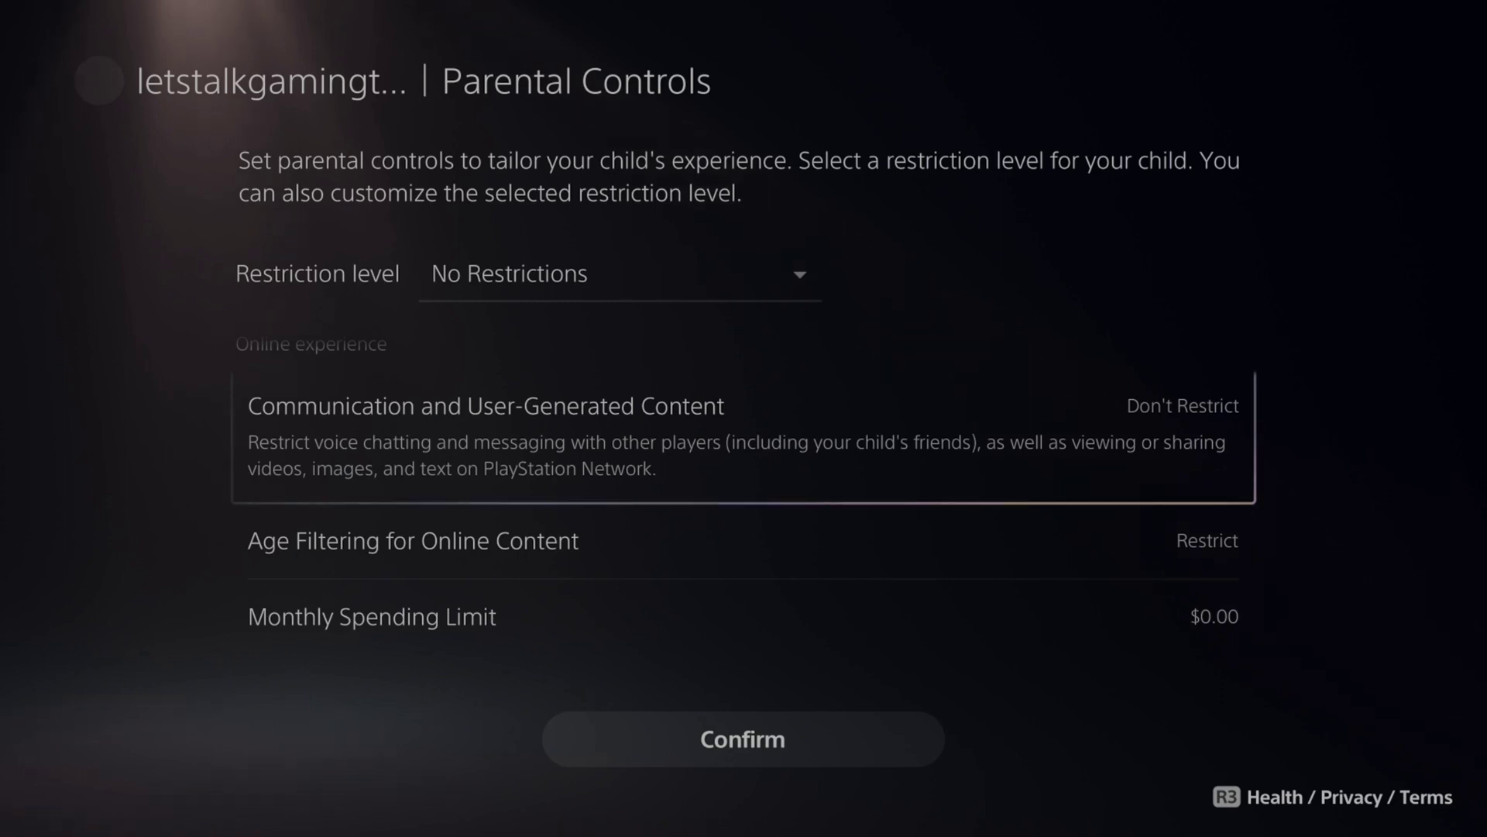
Keep Communication and User-Generated Content at Don't Restrict.
key(Return)
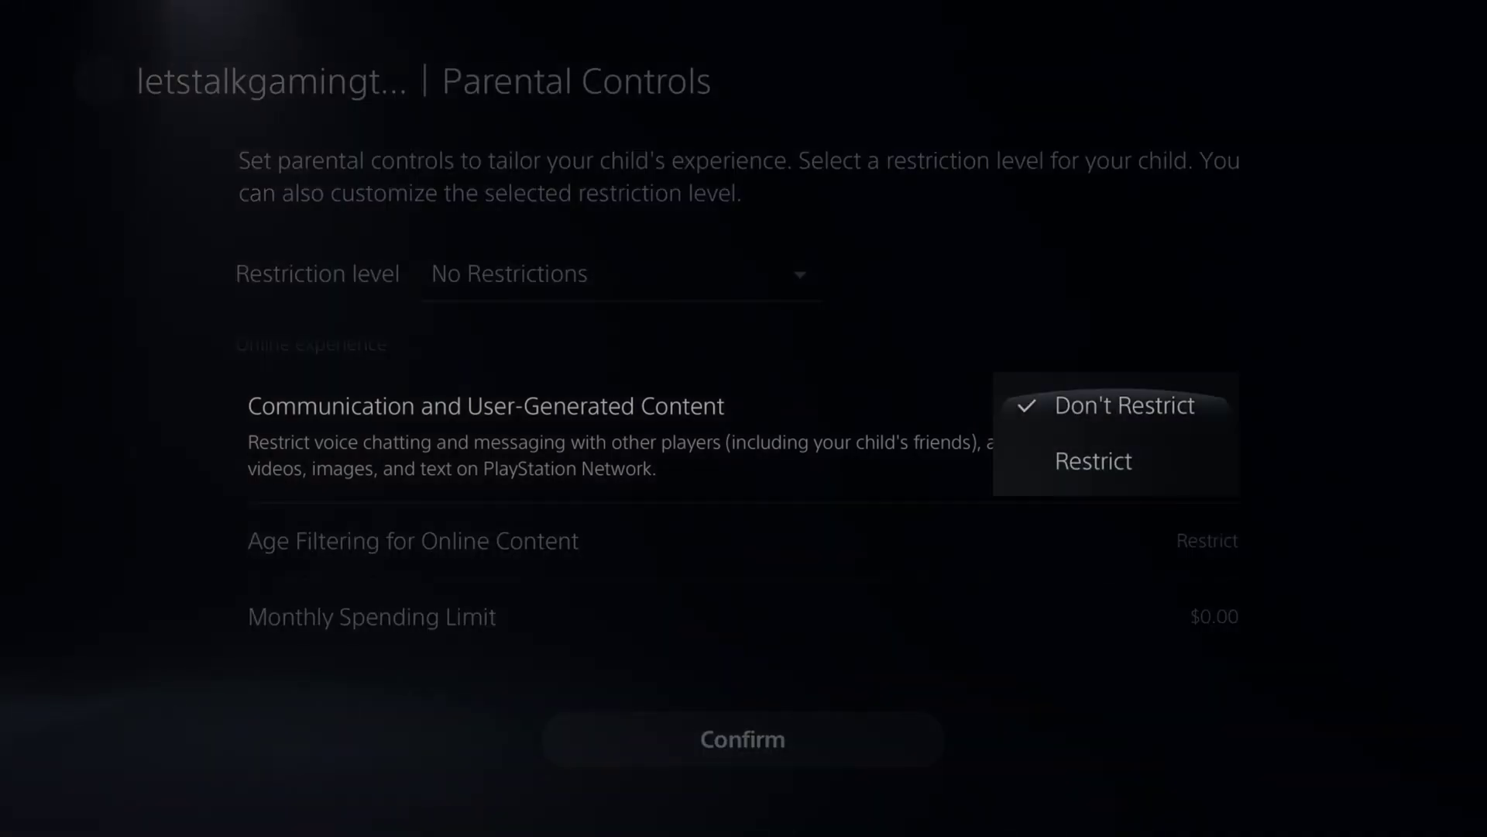
key(Down)
key(Up)
key(Return)
key(Down)
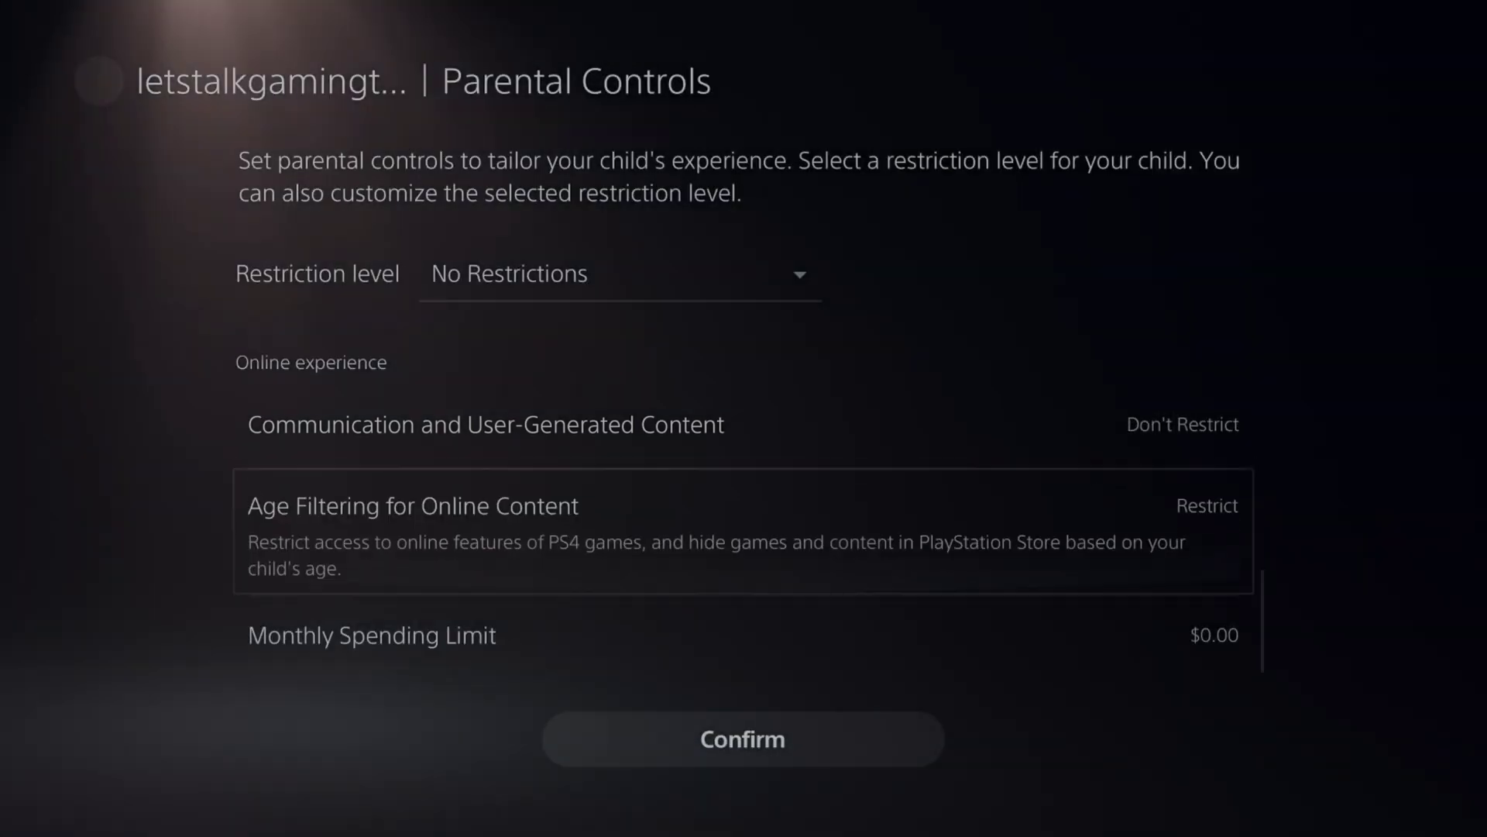
Change Age Filtering for Online Content from Restrict to Don't Restrict.
key(Return)
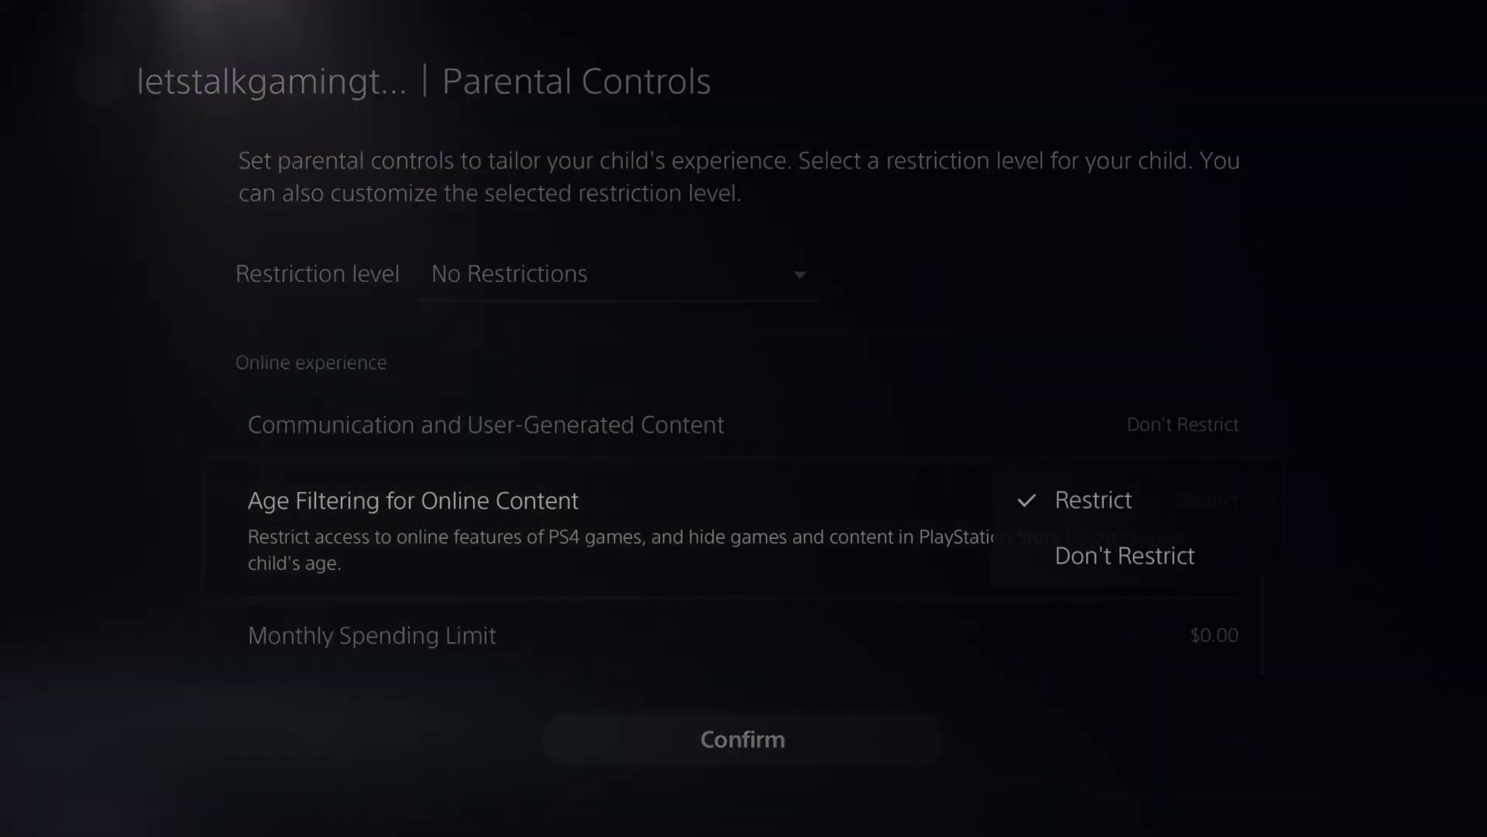
key(Down)
key(Return)
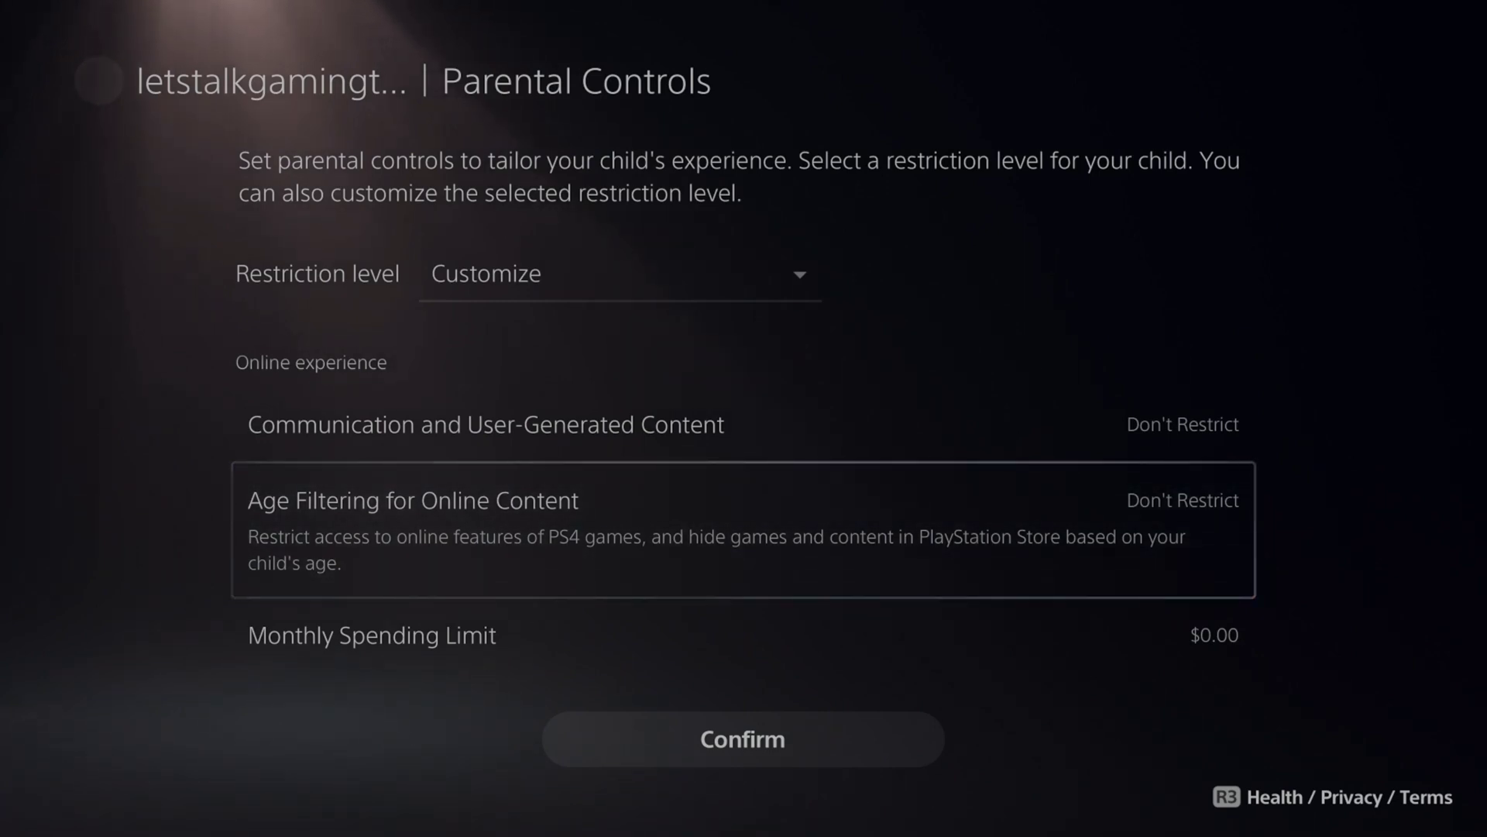
key(Up)
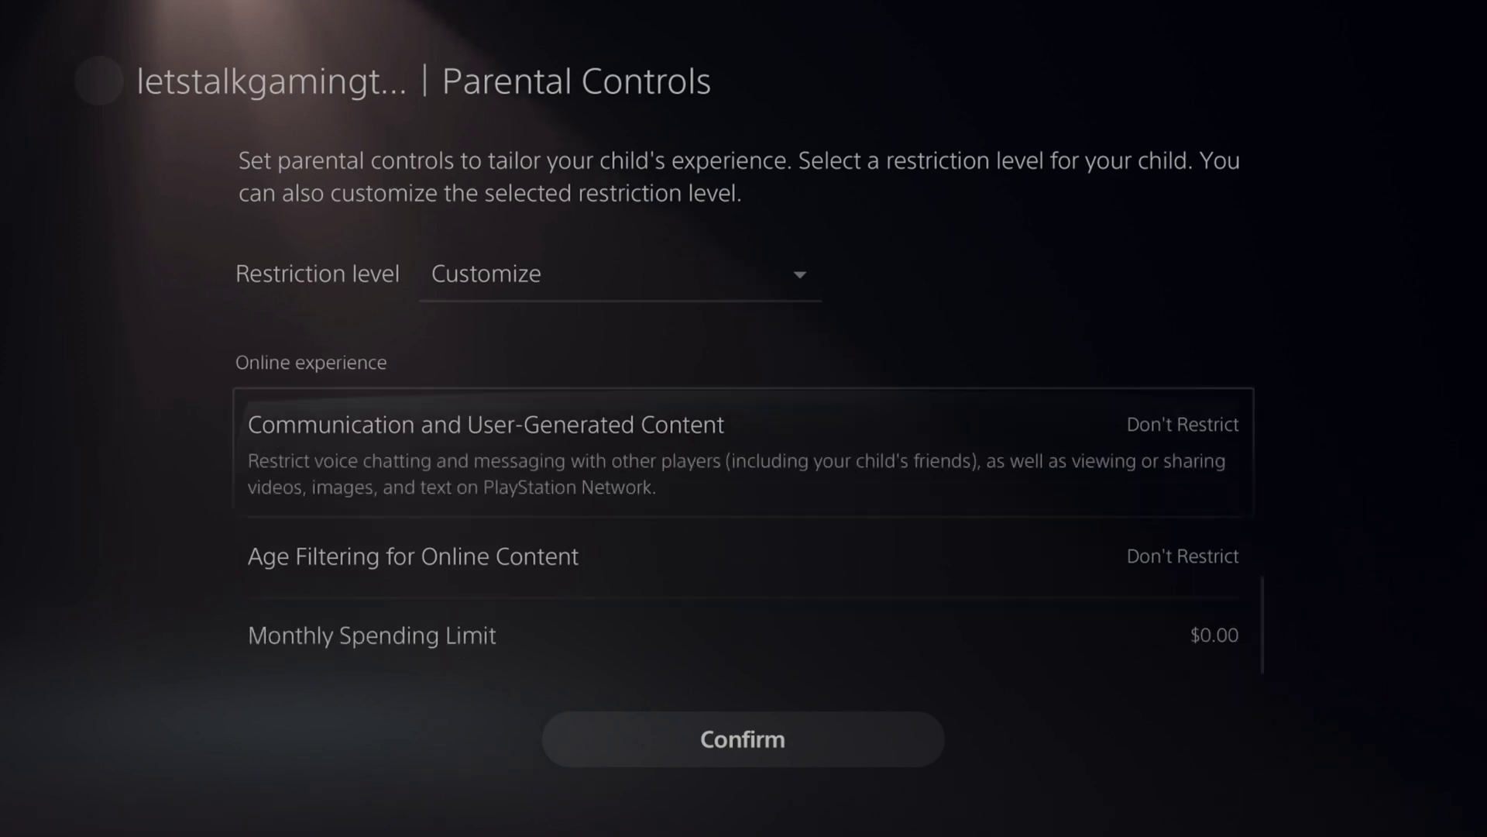
key(Down)
key(Down)
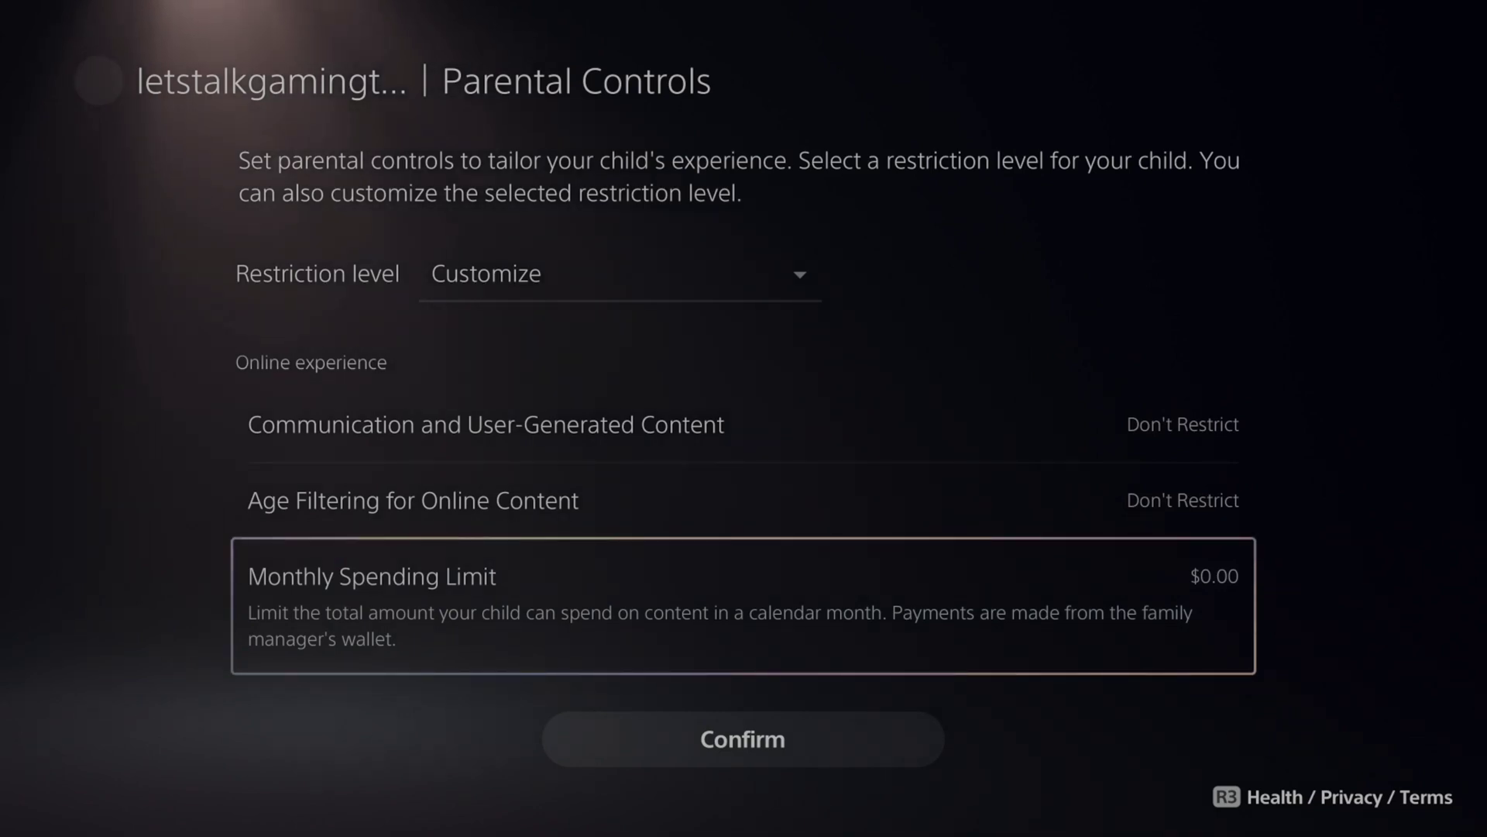
Set the monthly spending limit to $100.00 instead of $300.00.
key(Return)
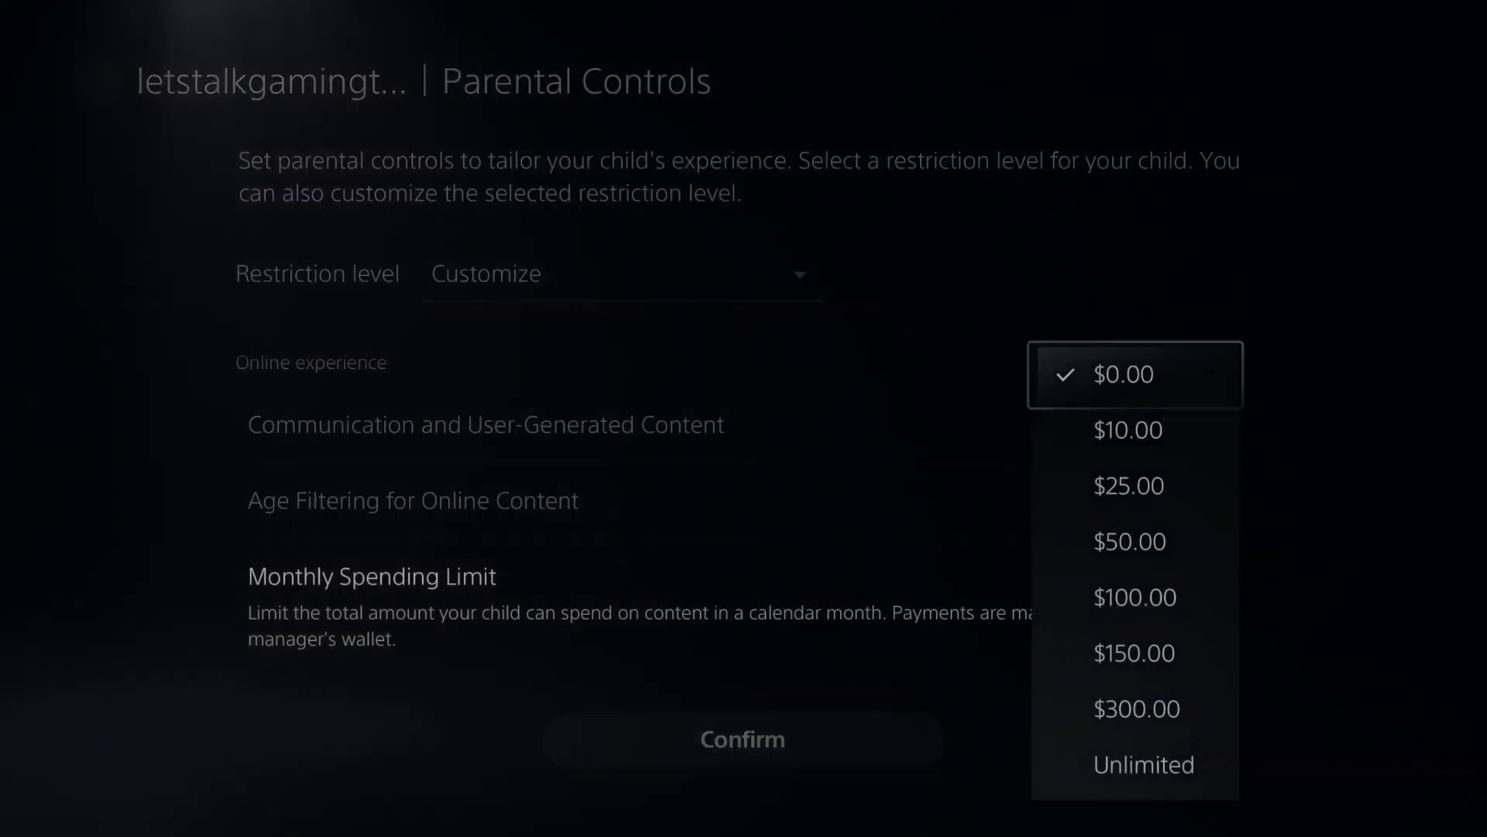
key(Down)
key(Down)
key(Down)
key(Down)
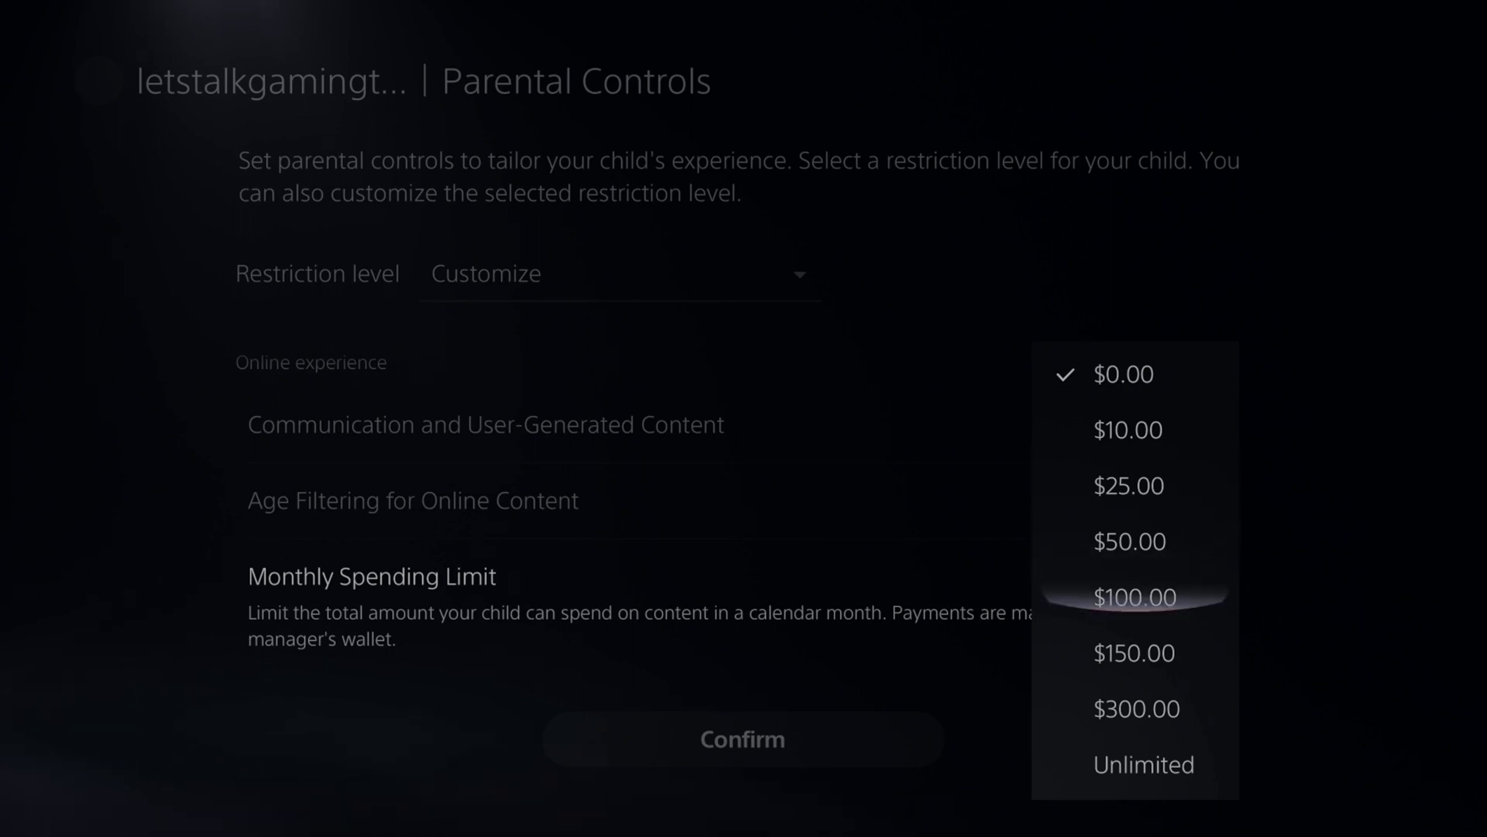
key(Down)
key(Down)
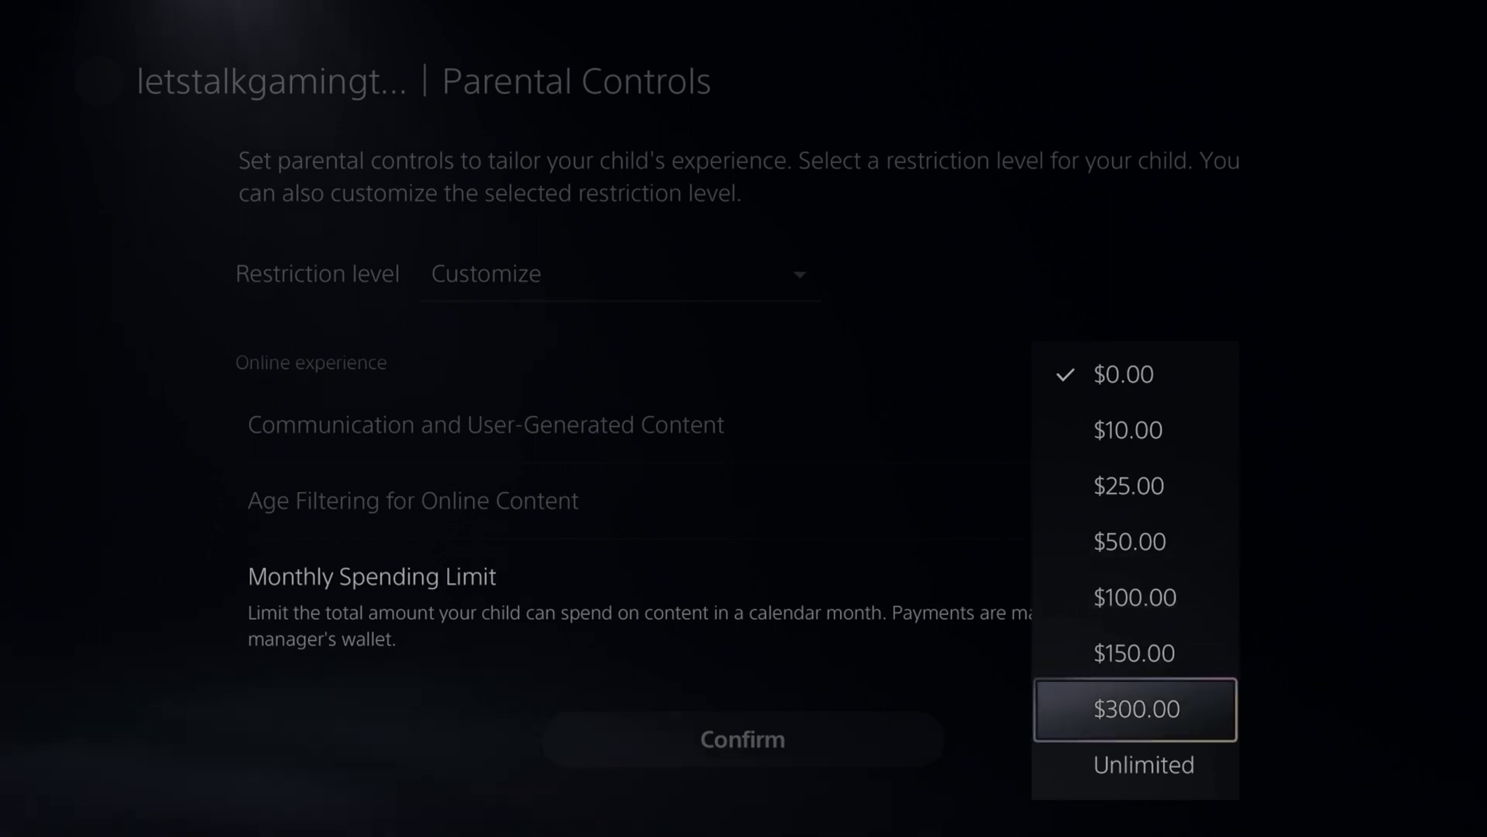
key(Up)
key(Up)
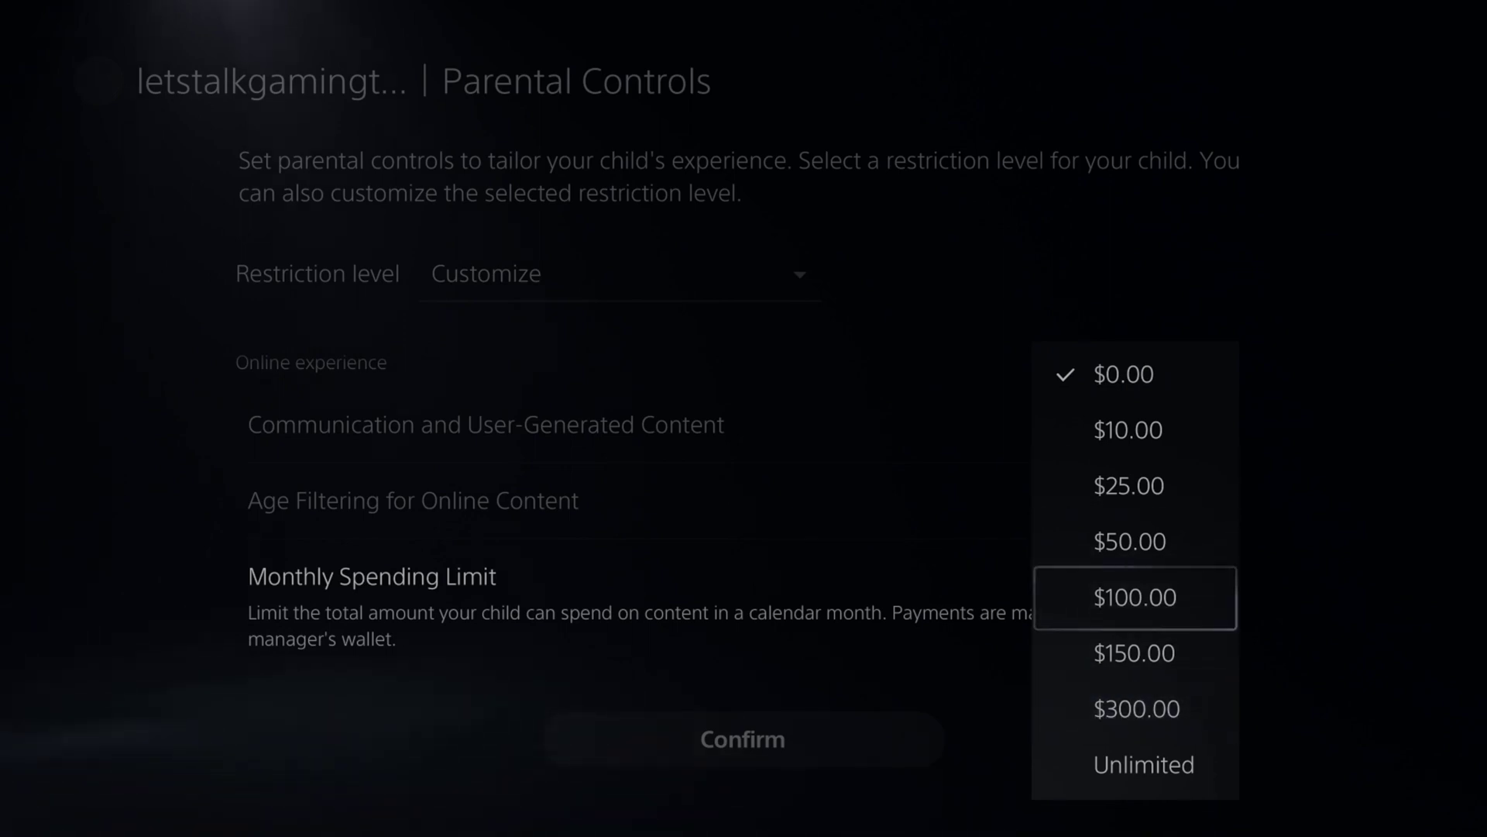
key(Return)
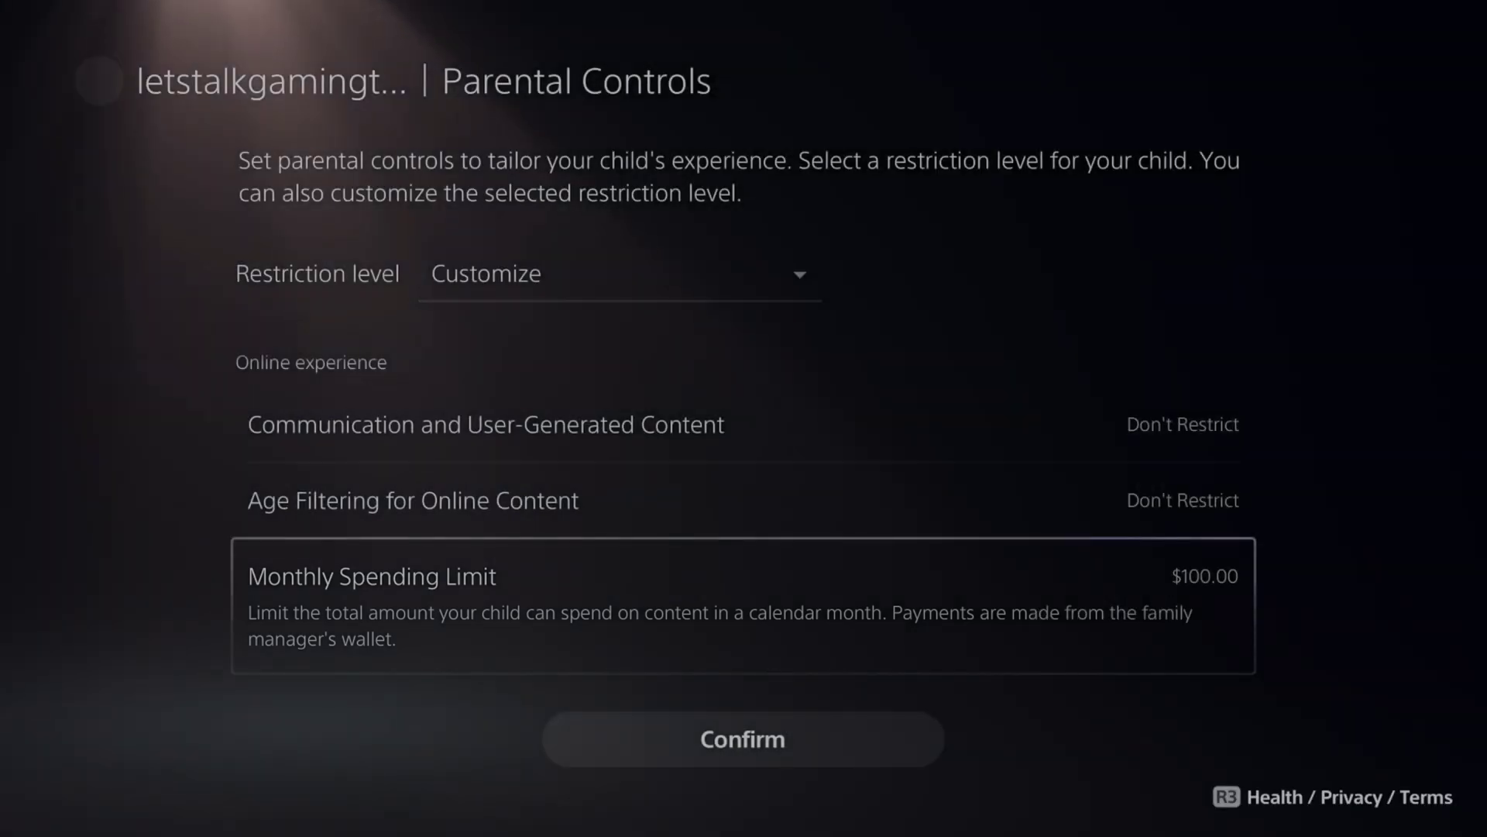
key(Down)
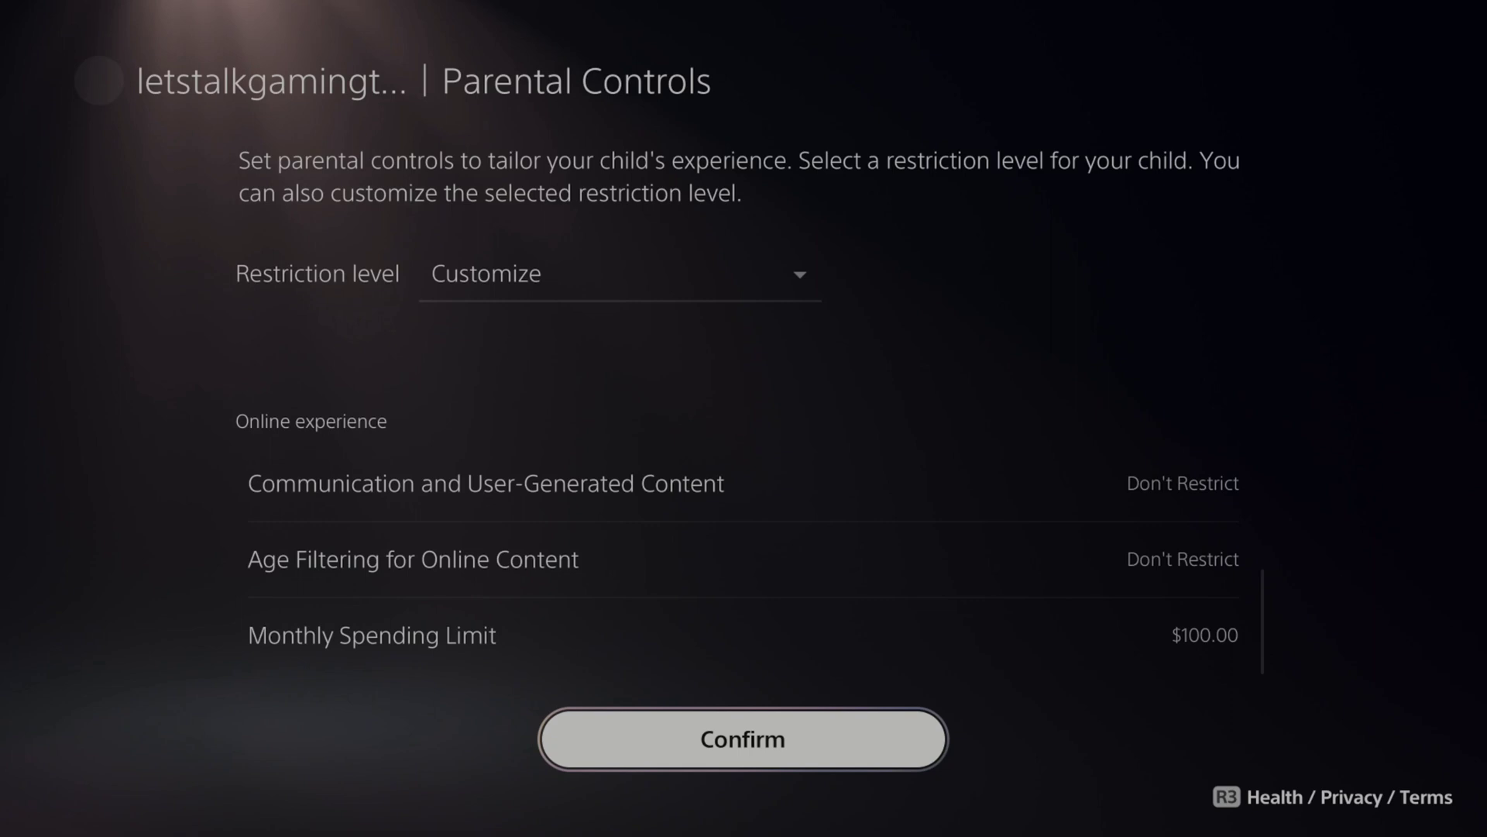
Leave Parental Controls, choosing to exit without saving the changes.
key(Escape)
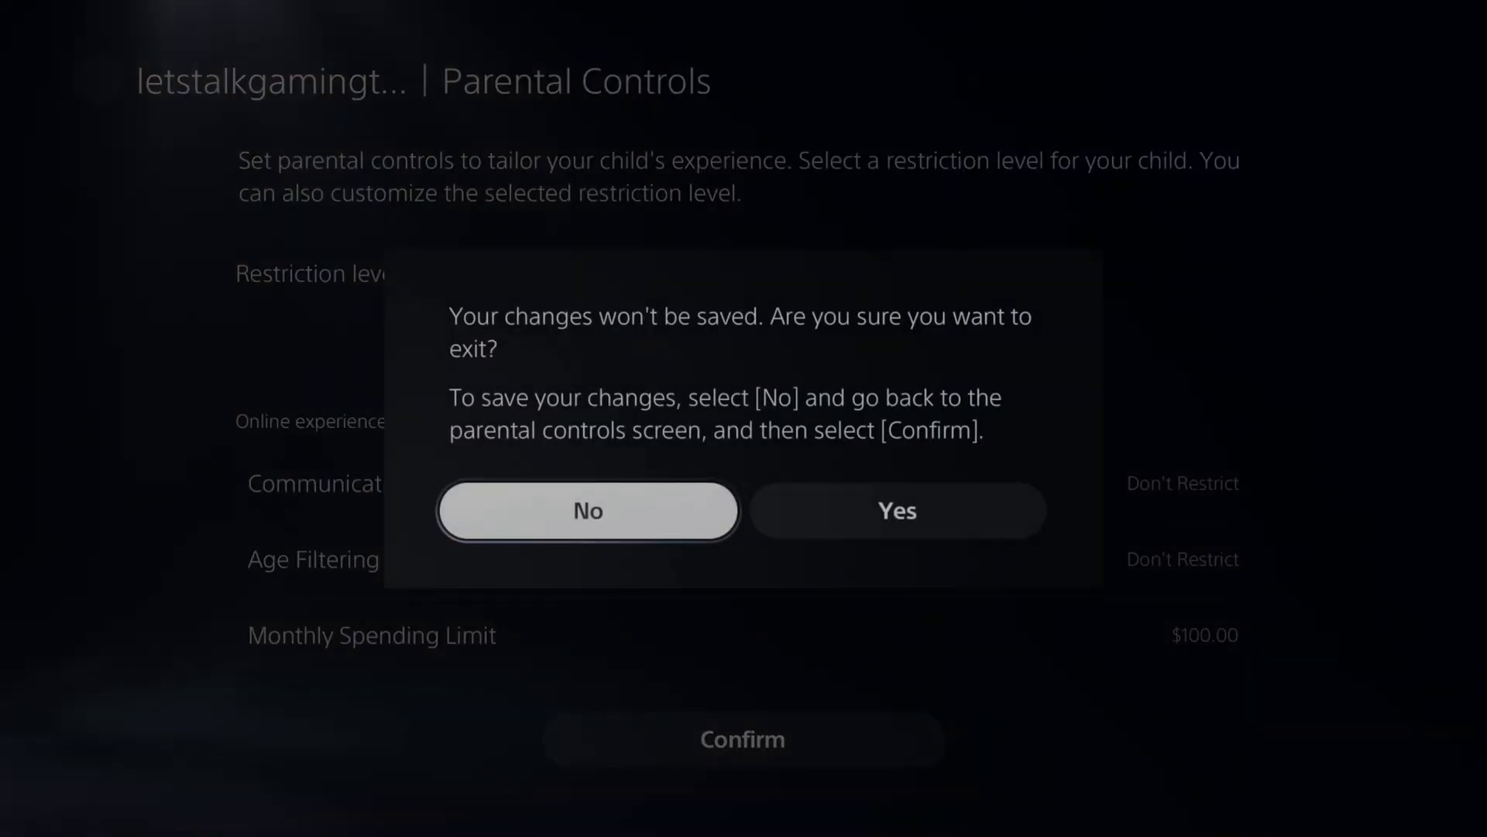
key(Right)
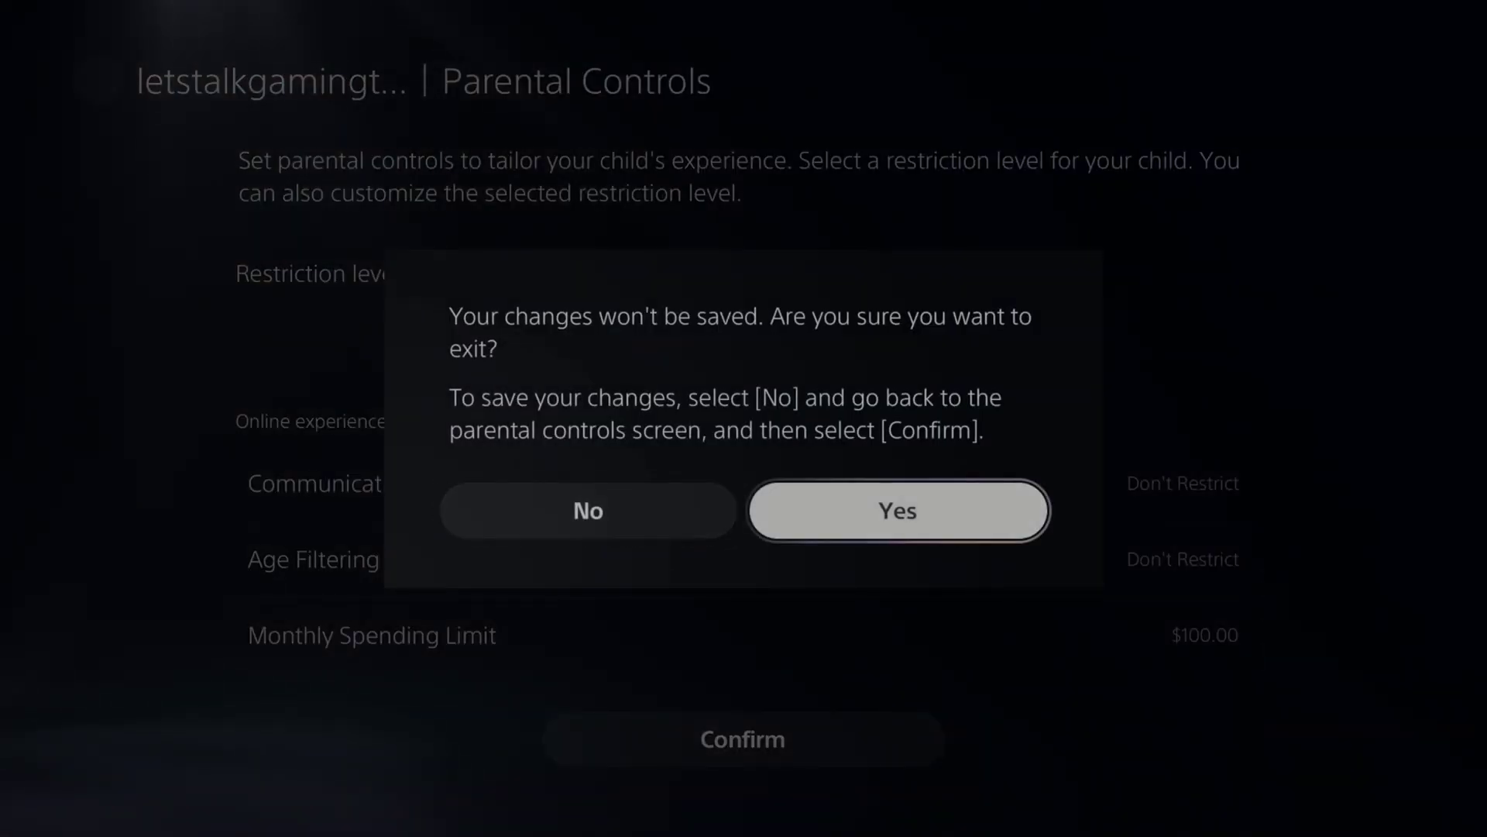
key(Return)
Open Allowed Games and compare the Gameplay and Communication lists, both with no requests or games.
key(Down)
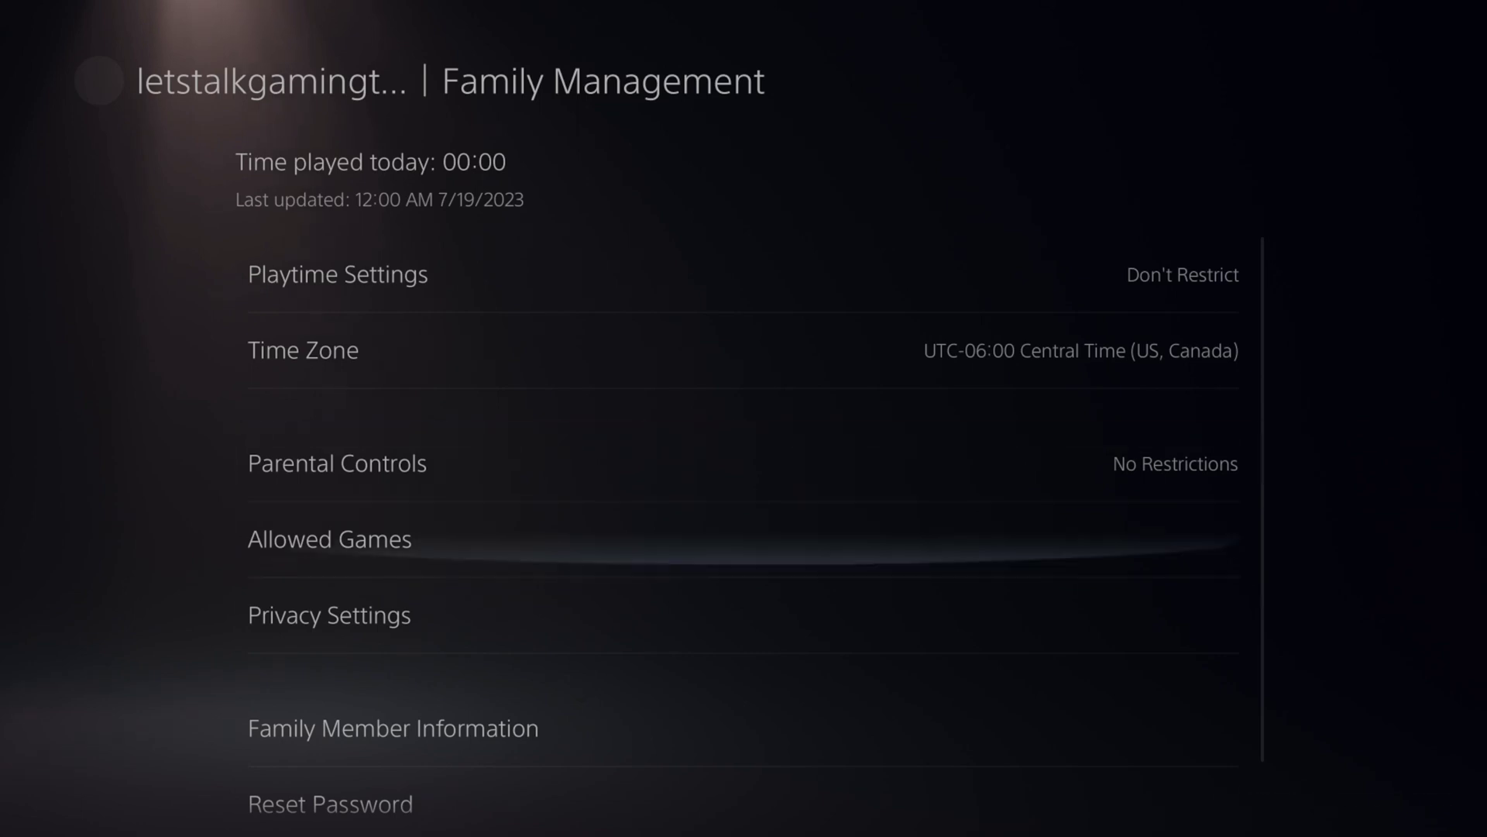
key(Return)
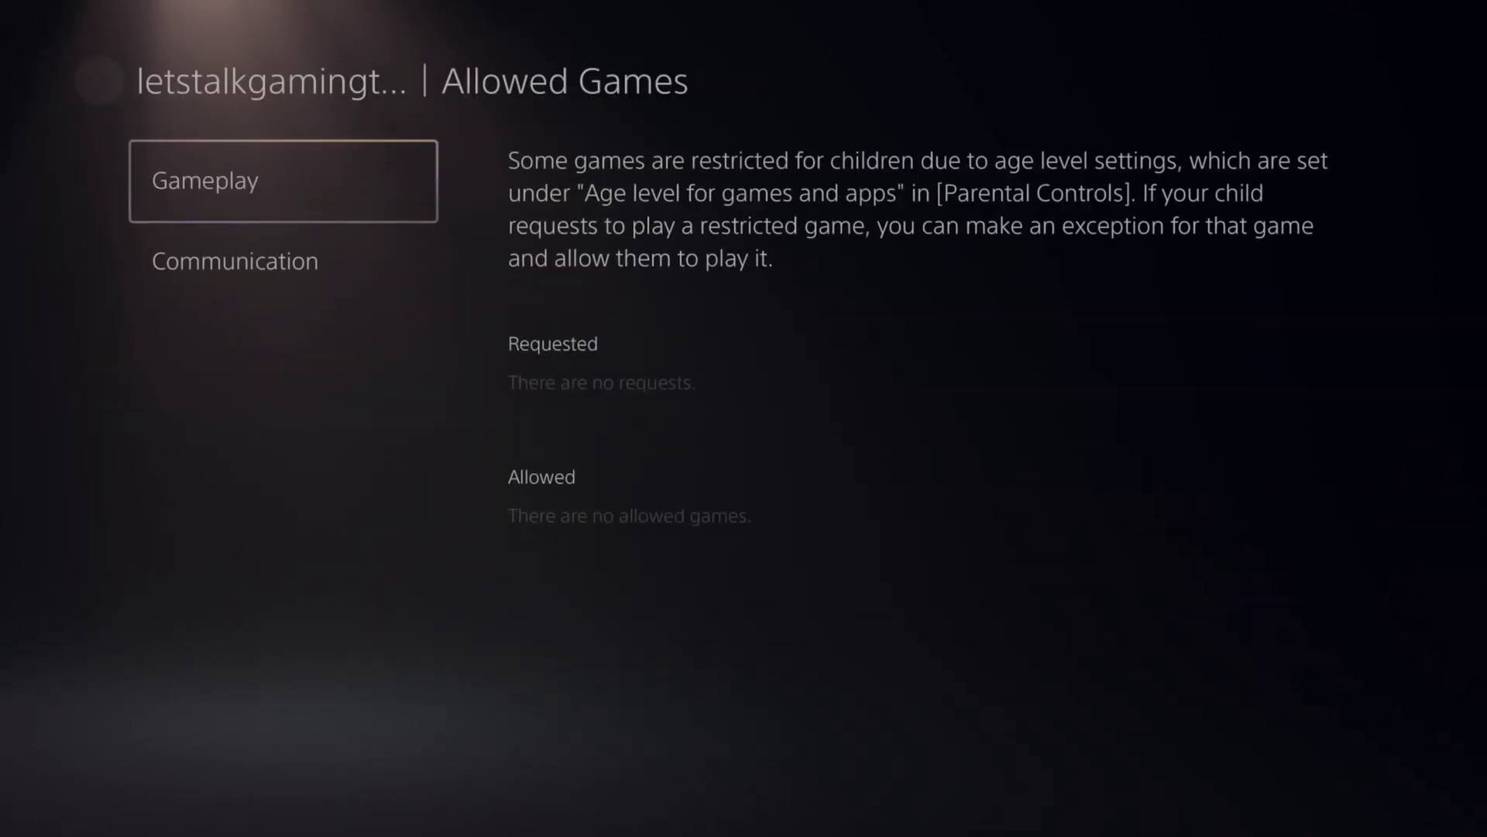
key(Down)
key(Up)
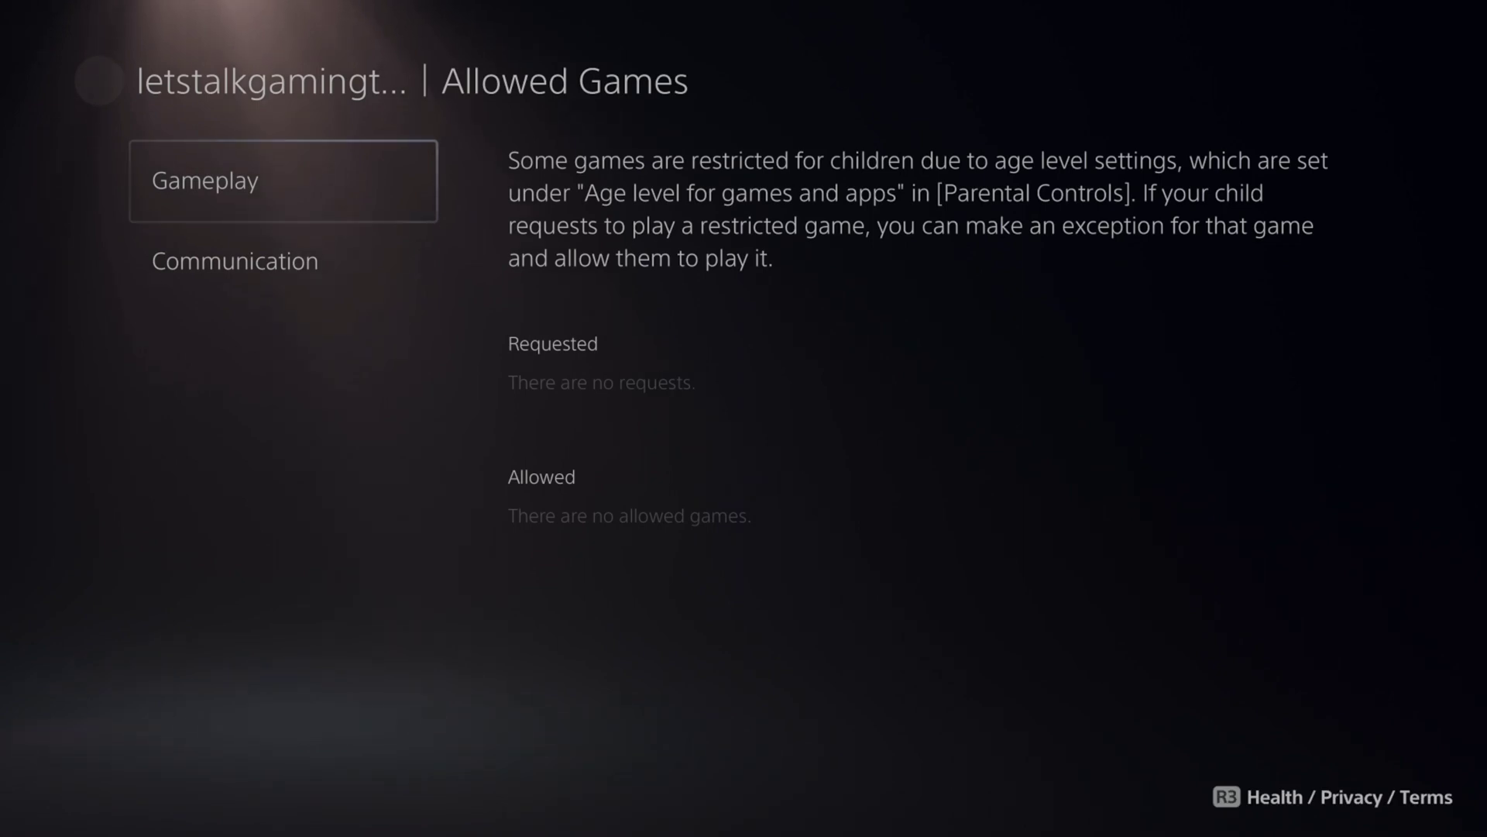
key(Down)
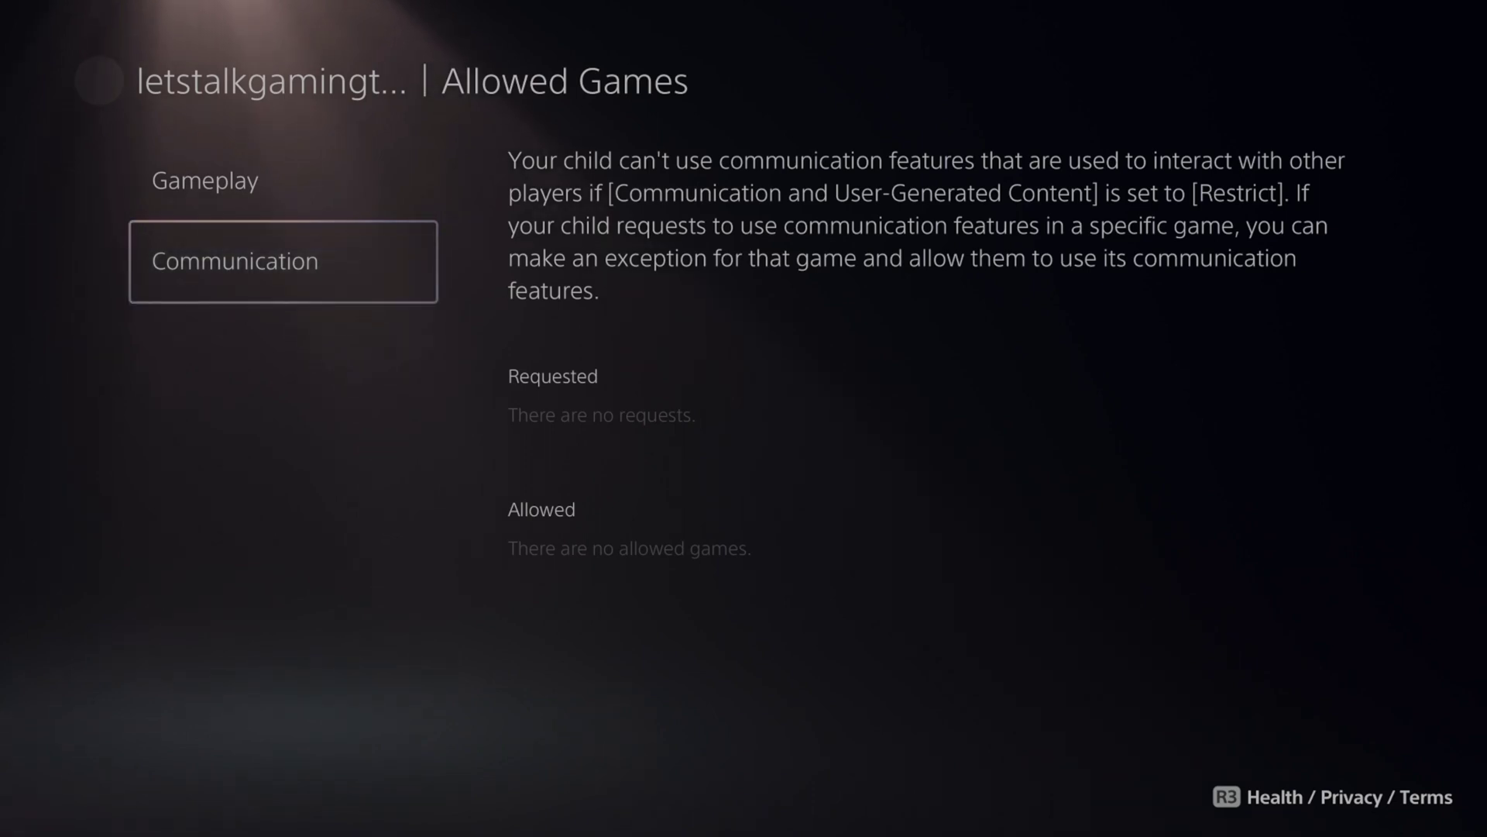
key(Up)
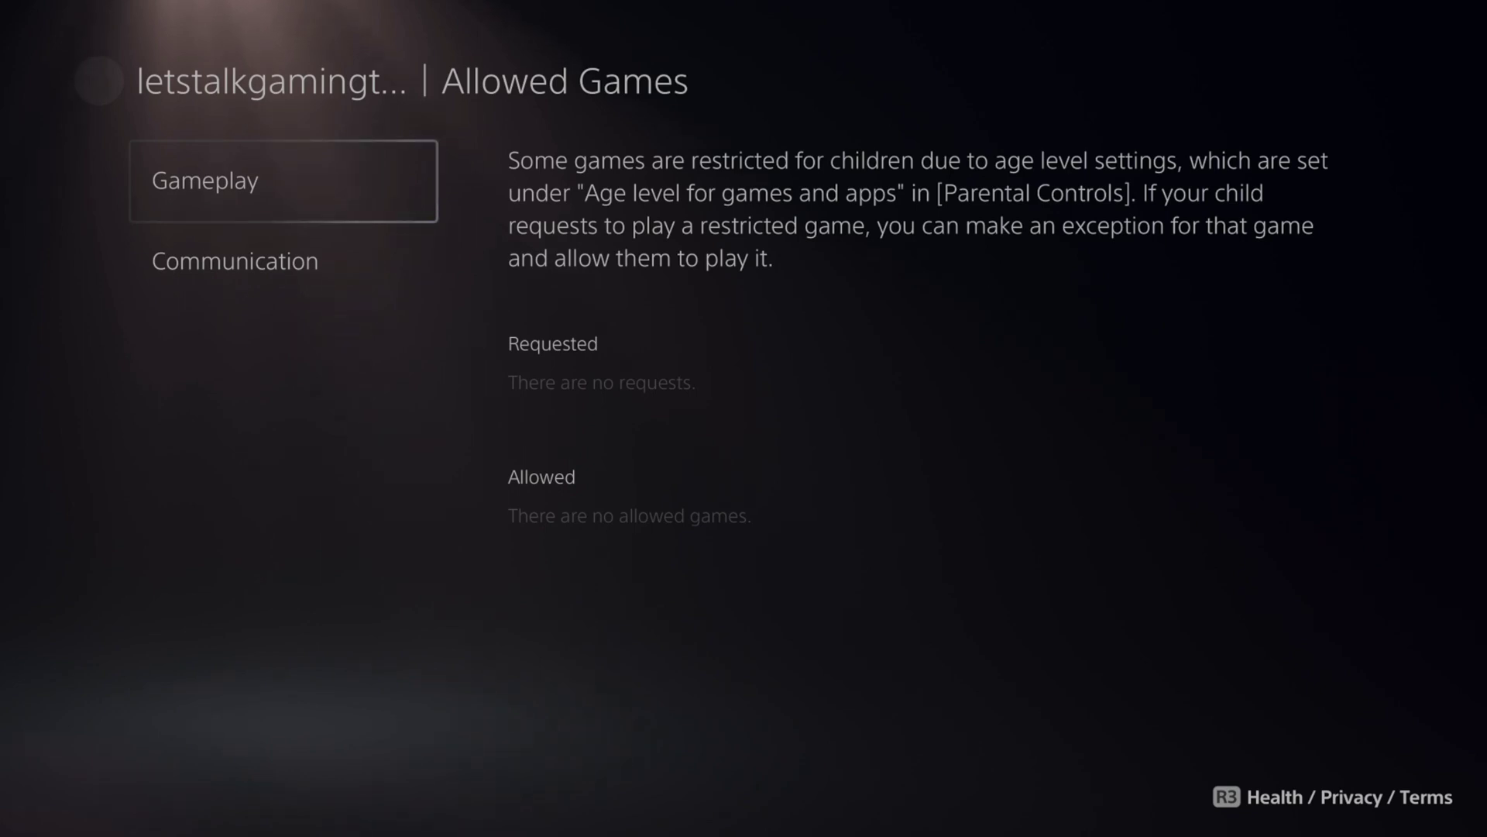
key(Down)
key(Up)
key(Down)
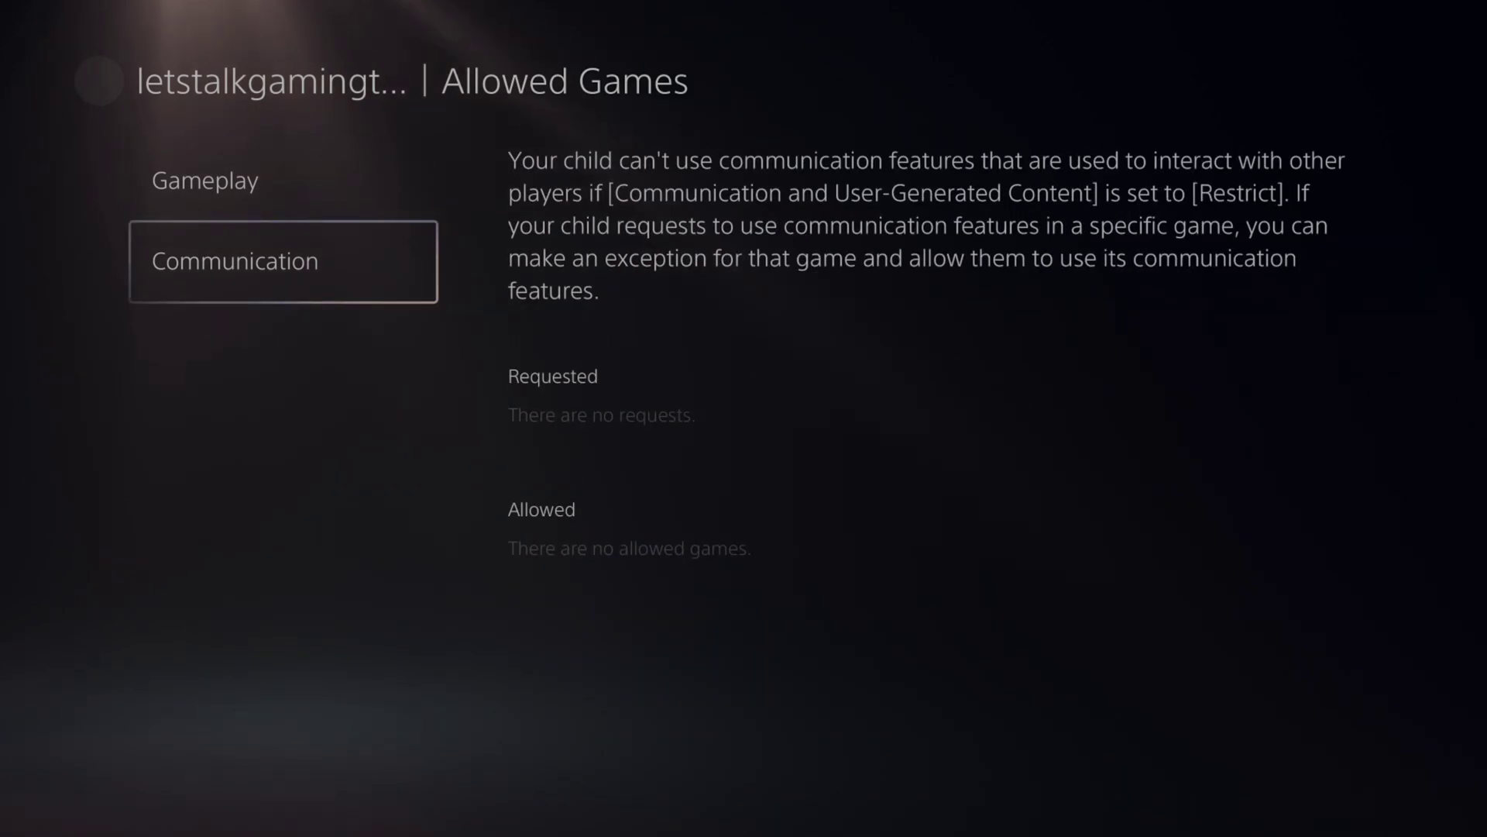